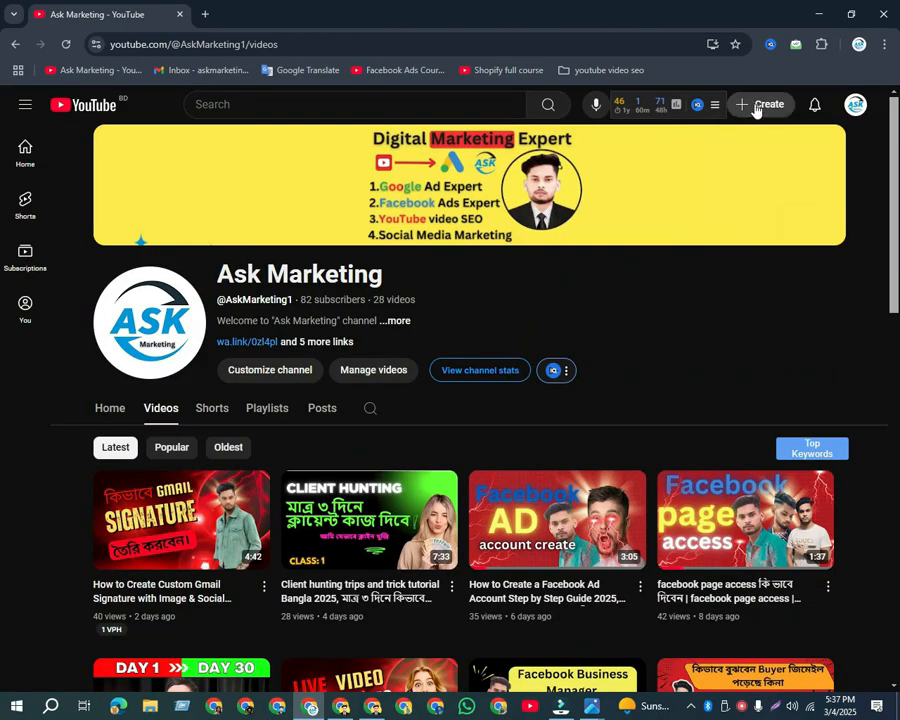
- Start a new video upload to the channel with the ZeroBlur file from the Filmora Video folder
click(757, 106)
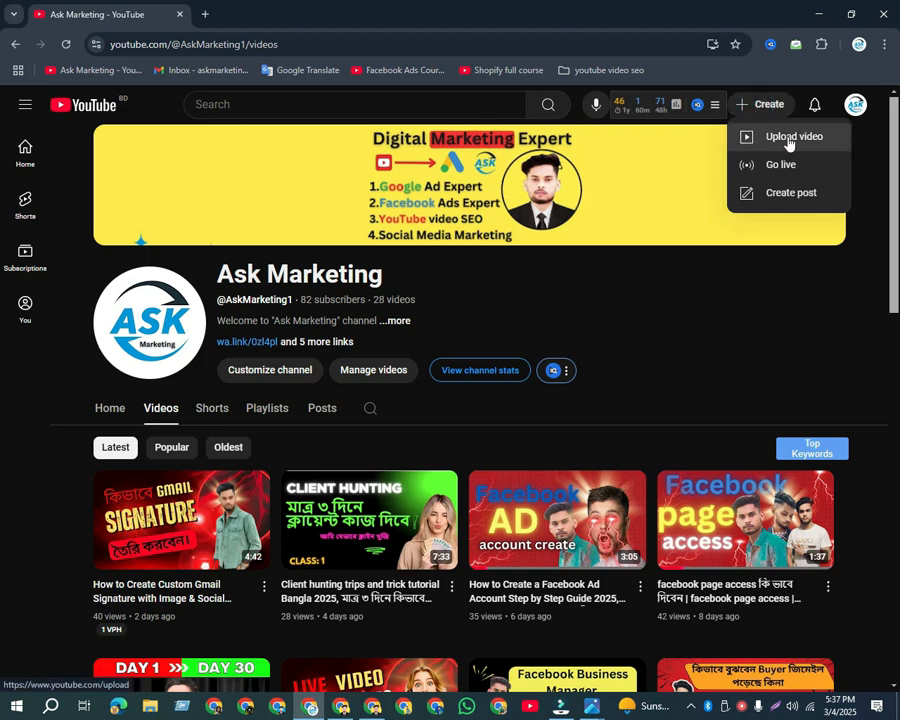
click(780, 138)
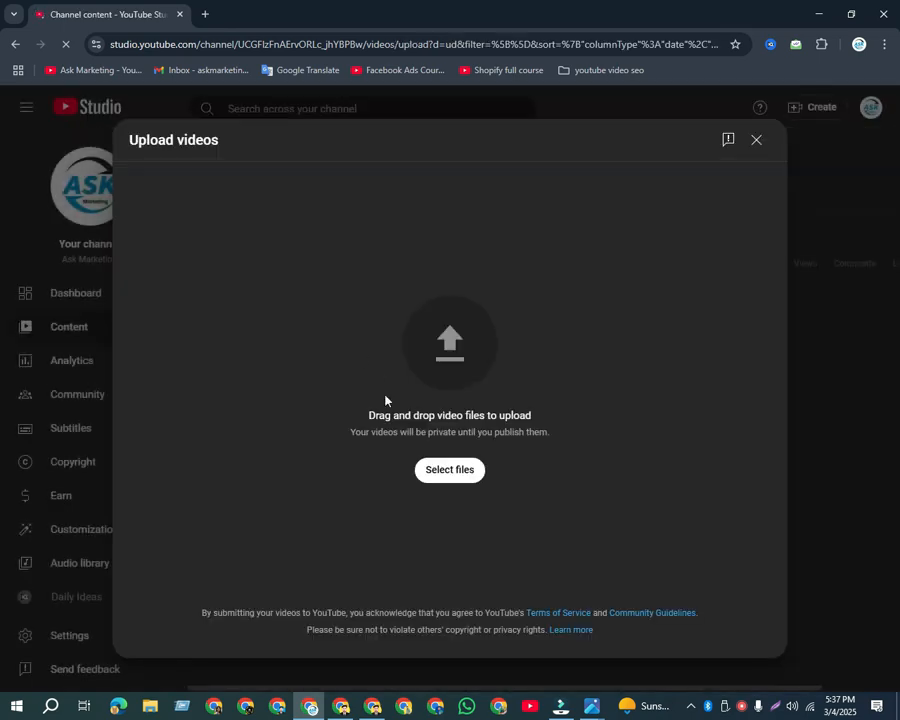
click(448, 472)
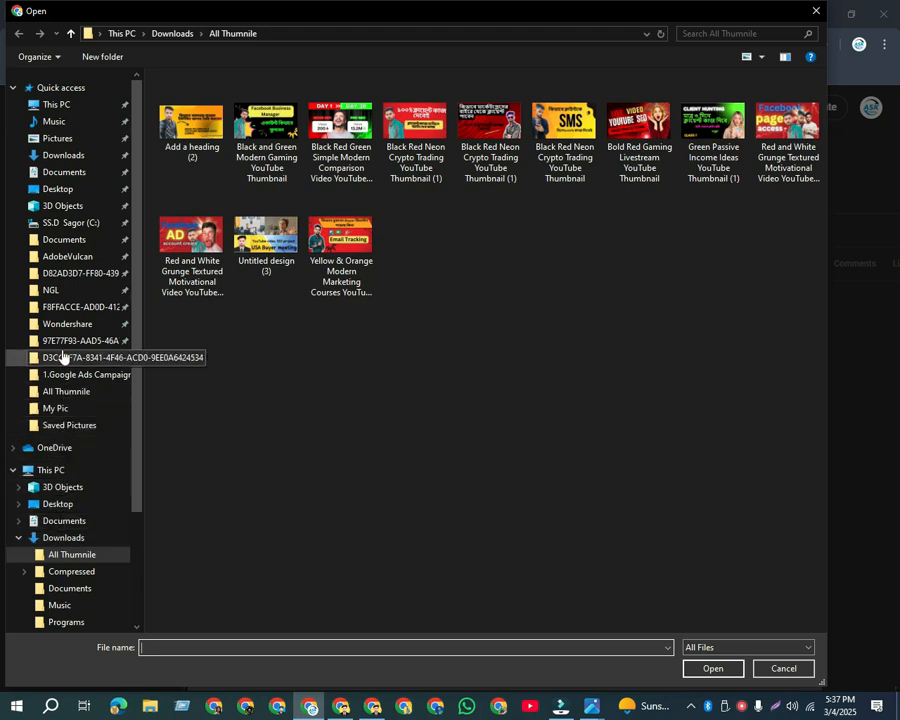
scroll(70, 400, down, 1)
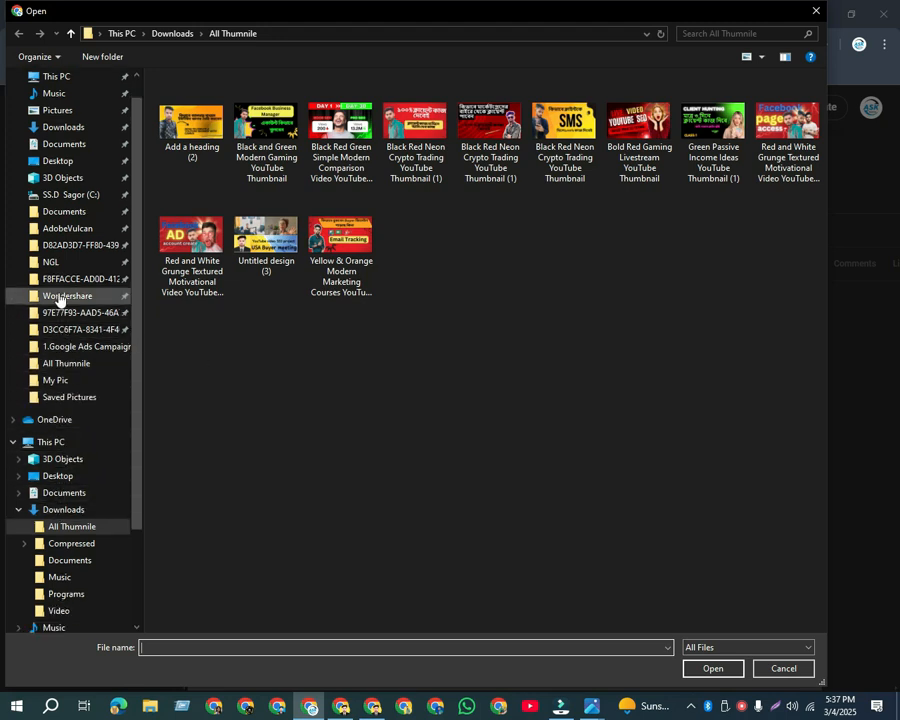
click(63, 128)
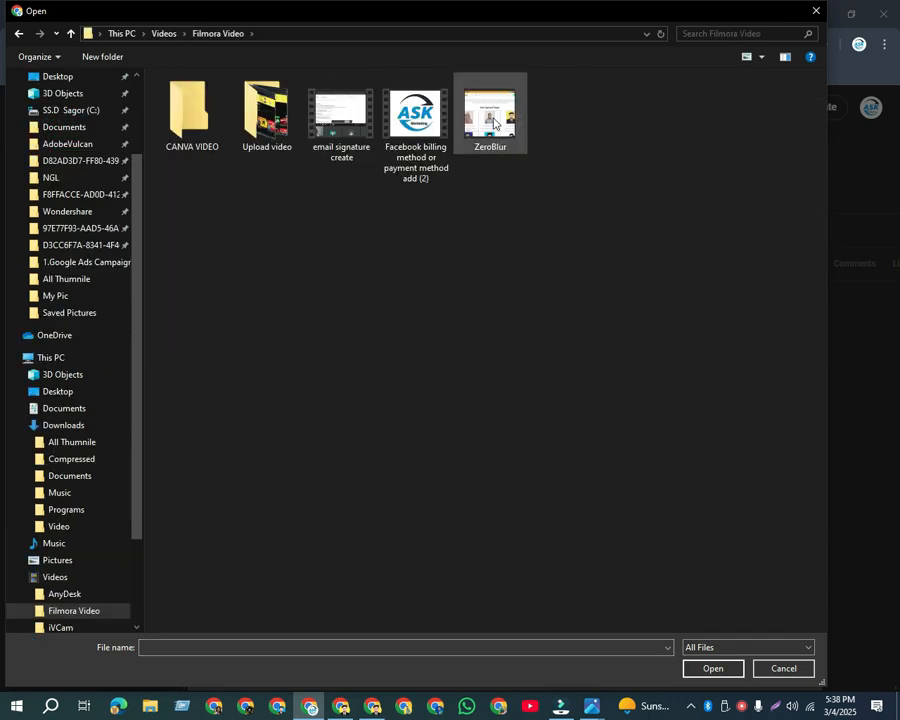
double_click(493, 123)
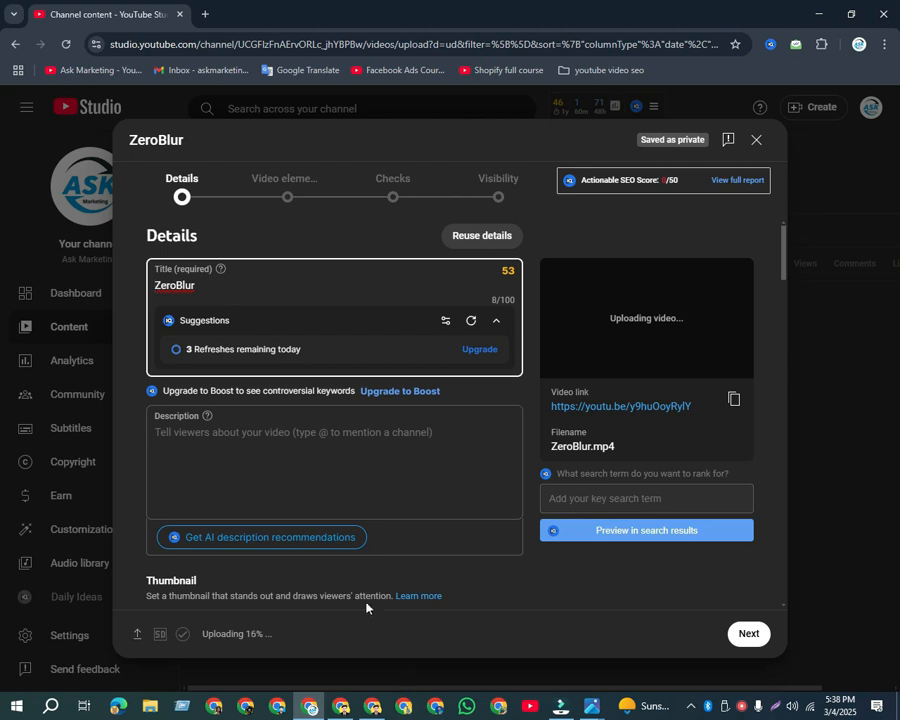
- Switch to Google Translate in the other browser window and copy the Bengali title phrase before the first separator
click(343, 716)
click(246, 10)
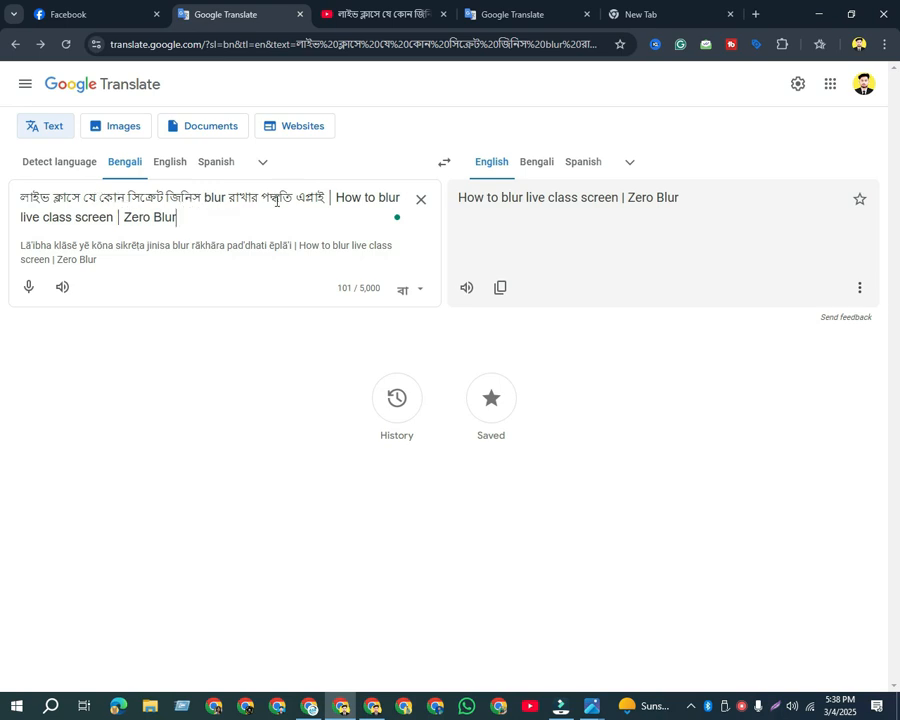
drag(328, 203, 17, 200)
key(ctrl+c)
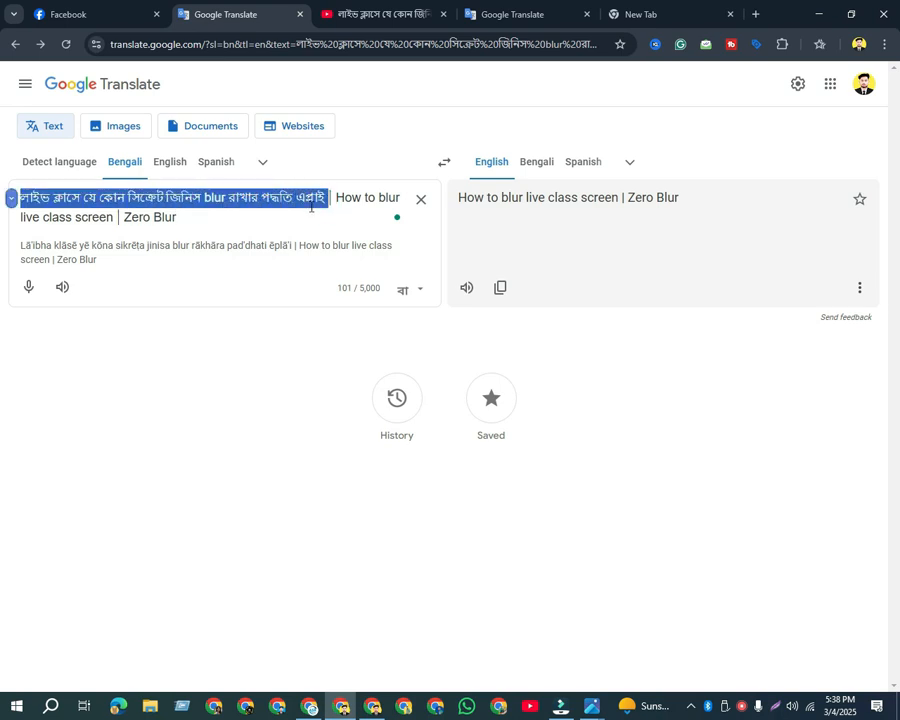
click(274, 218)
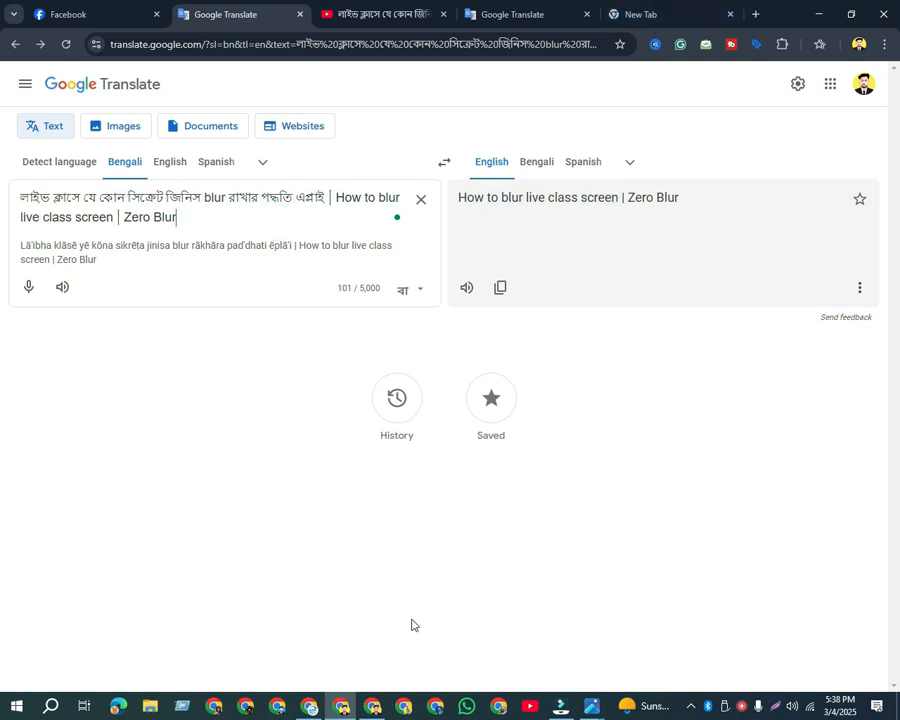
click(383, 707)
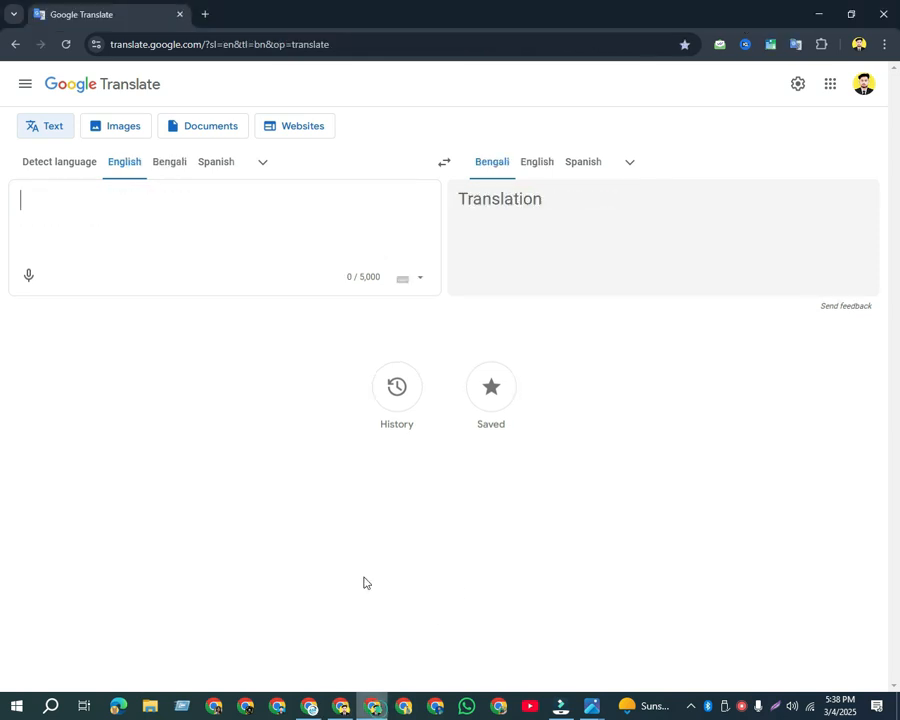
click(208, 15)
click(181, 15)
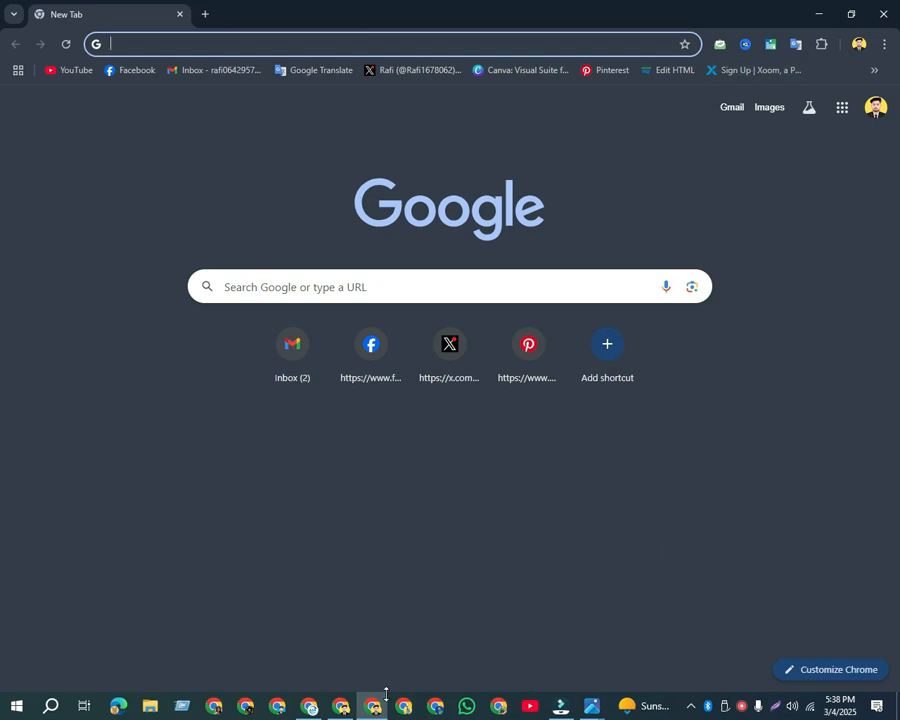
- Open vidIQ's keyword research and search for the copied Bengali phrase "লাইভ ক্লাসে যে কোন সিক্রেট জিনিস blur রাখার পদ্ধতি এপ্লাই"
click(342, 706)
click(680, 8)
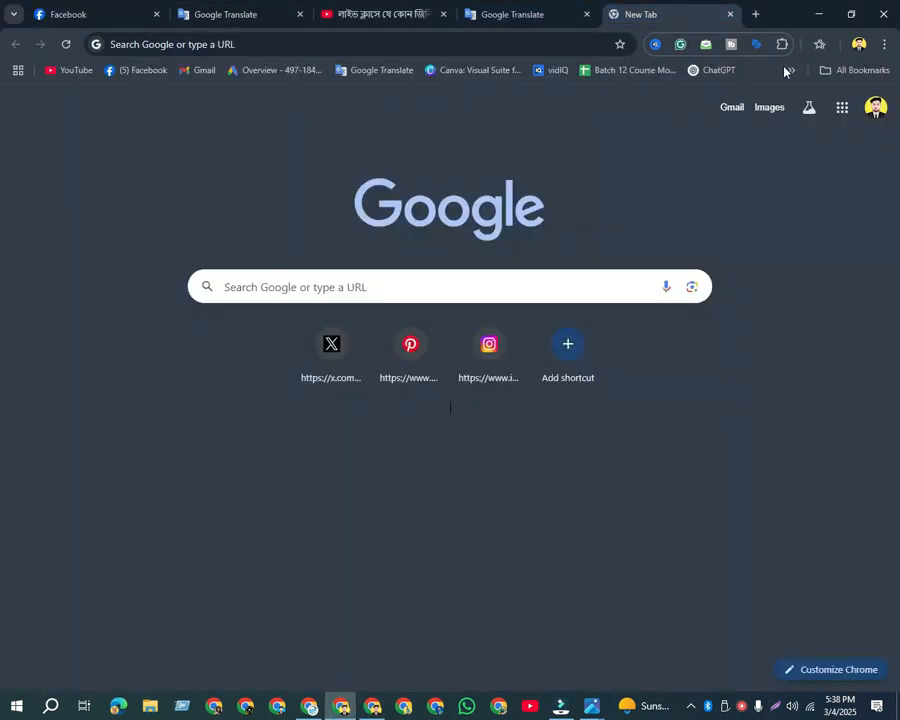
click(550, 70)
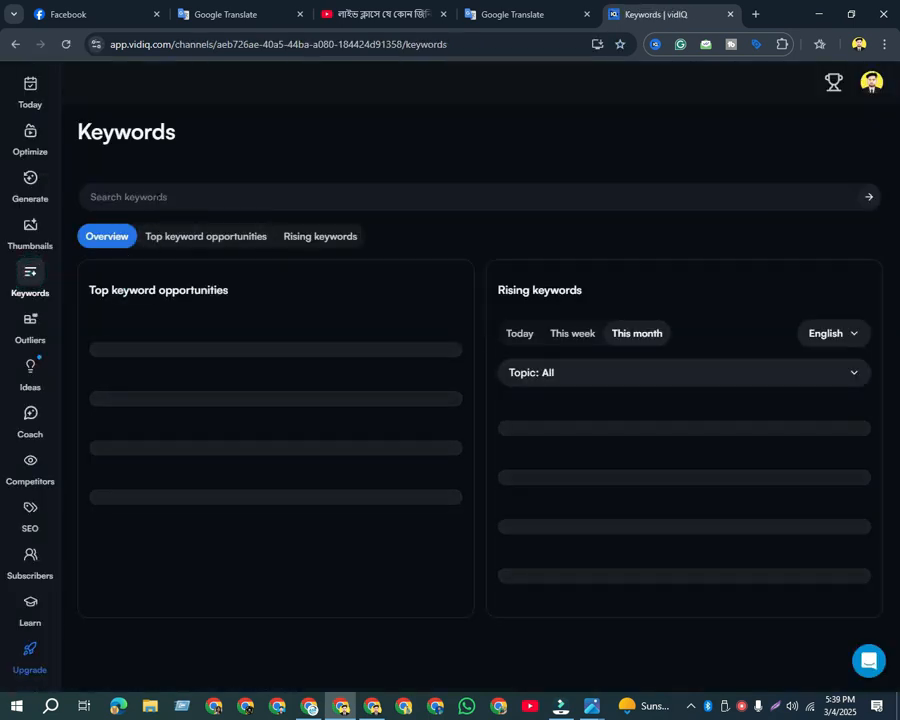
click(157, 196)
key(ctrl+v)
key(Return)
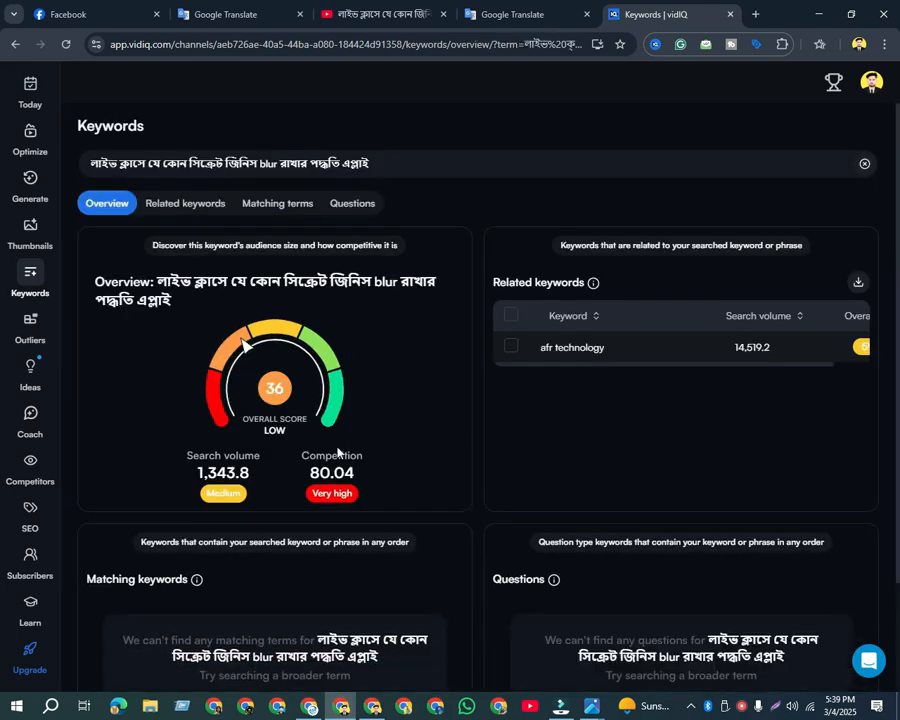
- Search the keyword again without its last word "এপ্লাই", and once more with 2025 added at the end
click(376, 162)
key(BackSpace)
key(BackSpace)
key(BackSpace)
key(BackSpace)
key(BackSpace)
key(BackSpace)
key(BackSpace)
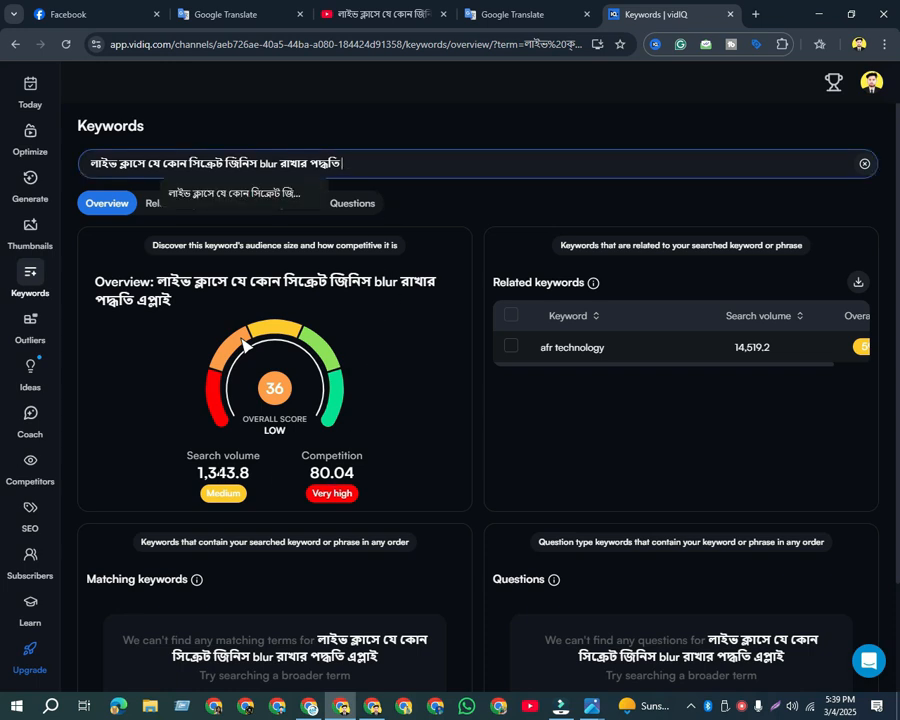
key(Return)
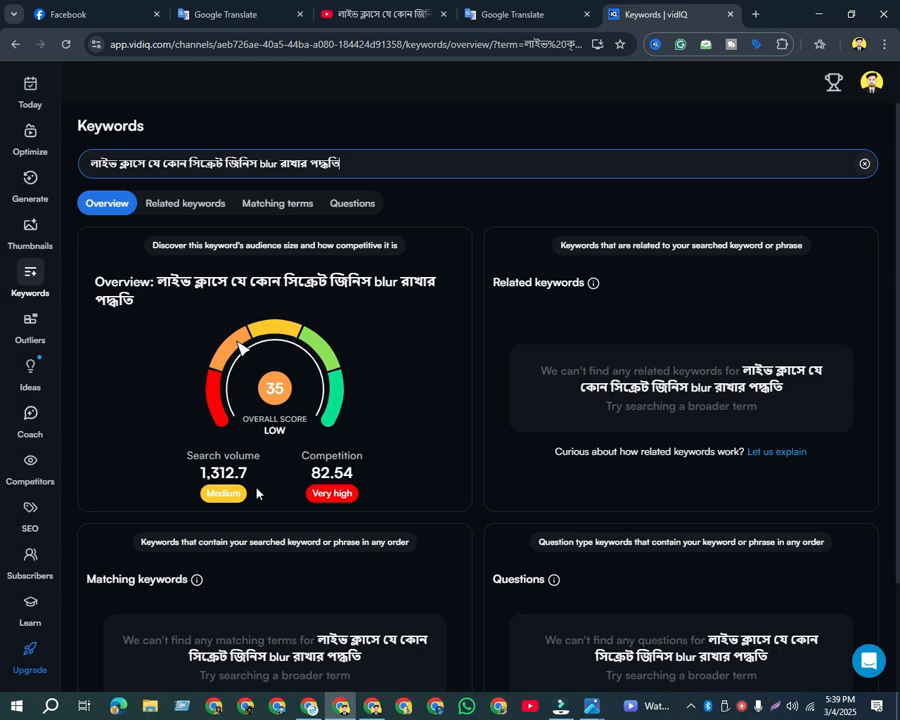
text(2025)
key(Return)
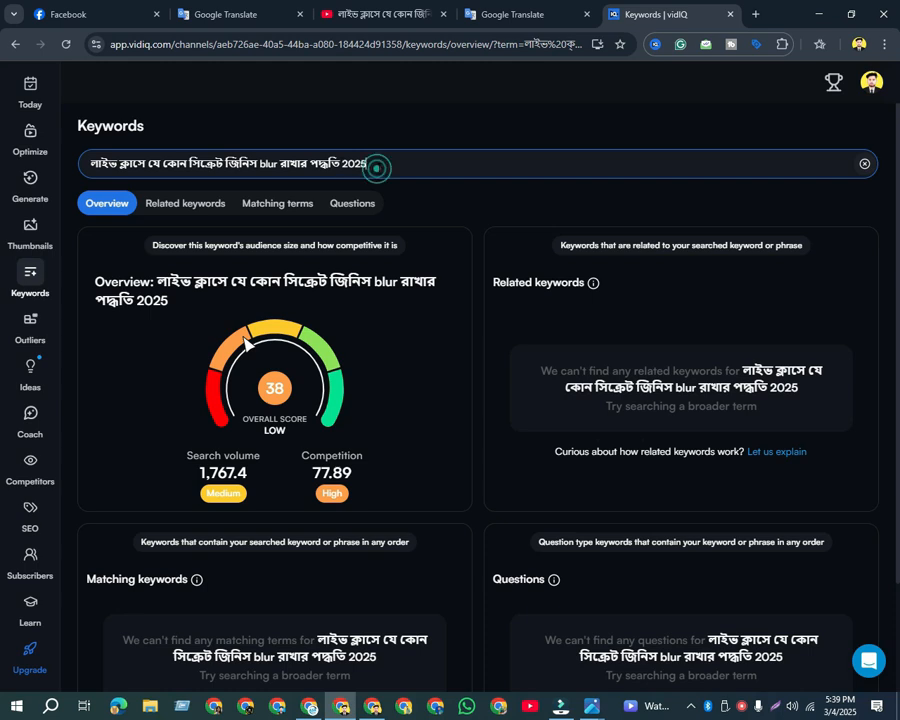
- Copy the full keyword ending in 2025 and replace the source text in the second Google Translate page with it
triple_click(370, 164)
key(ctrl+c)
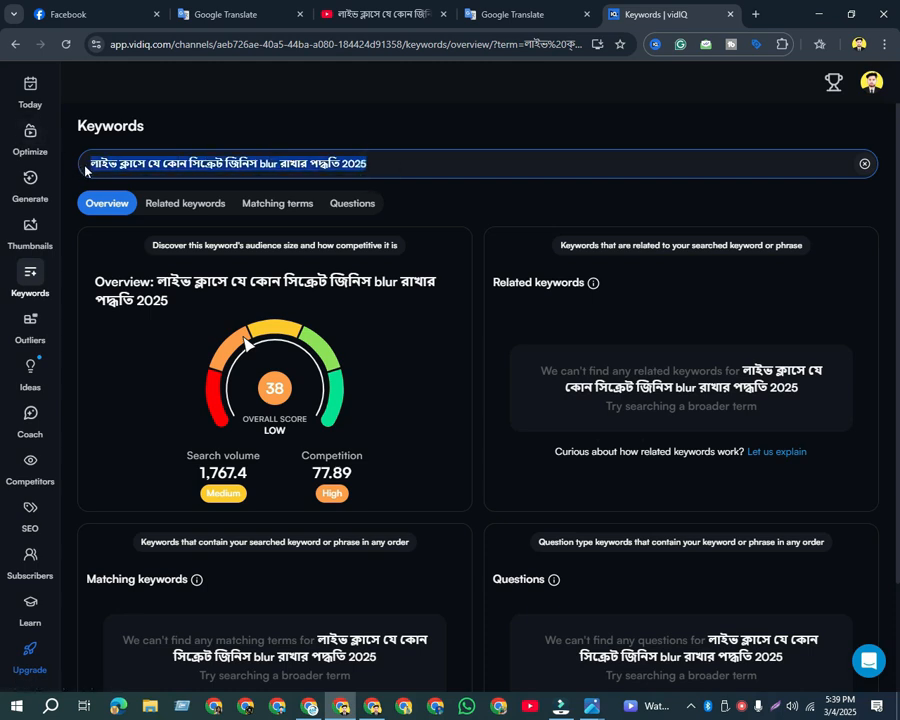
click(512, 14)
drag(136, 198, 2, 150)
key(ctrl+v)
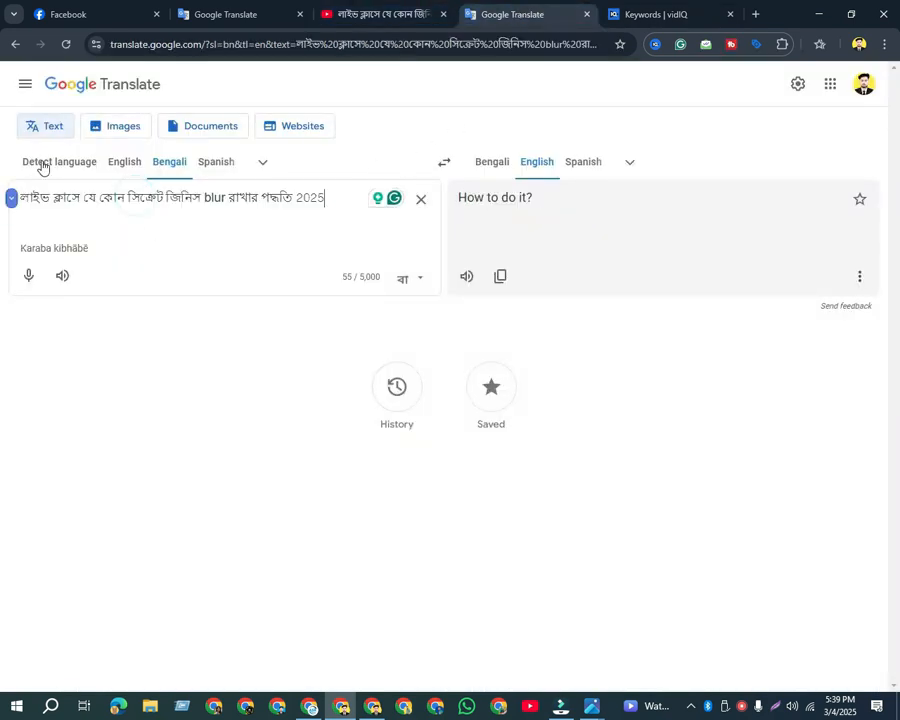
- Check vidIQ's related keywords, matching terms and questions for the keyword, and return to its overview
click(632, 12)
click(406, 185)
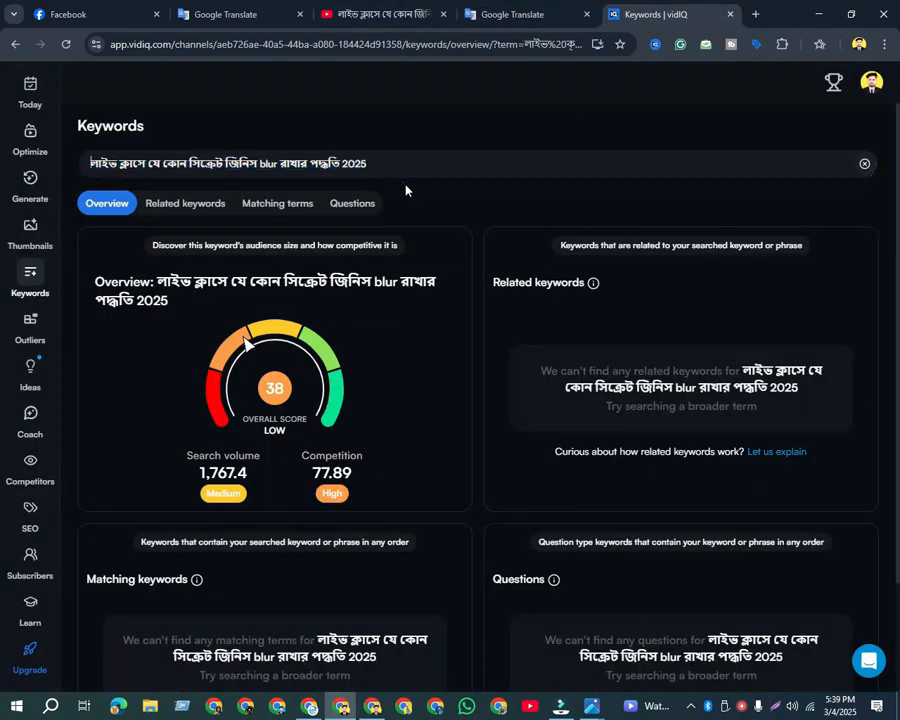
click(201, 205)
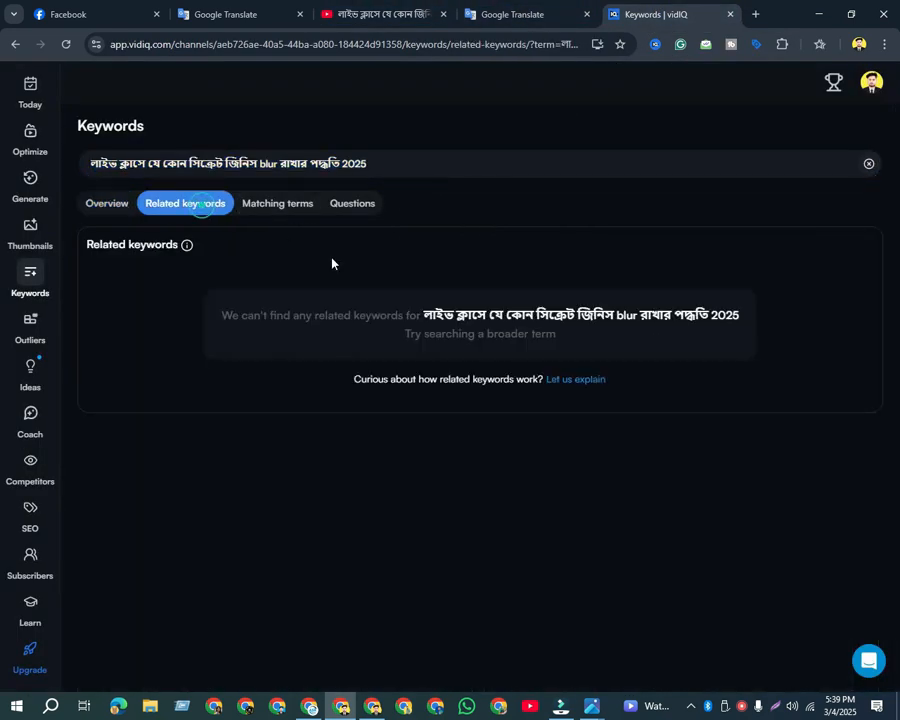
click(271, 203)
click(351, 203)
click(124, 204)
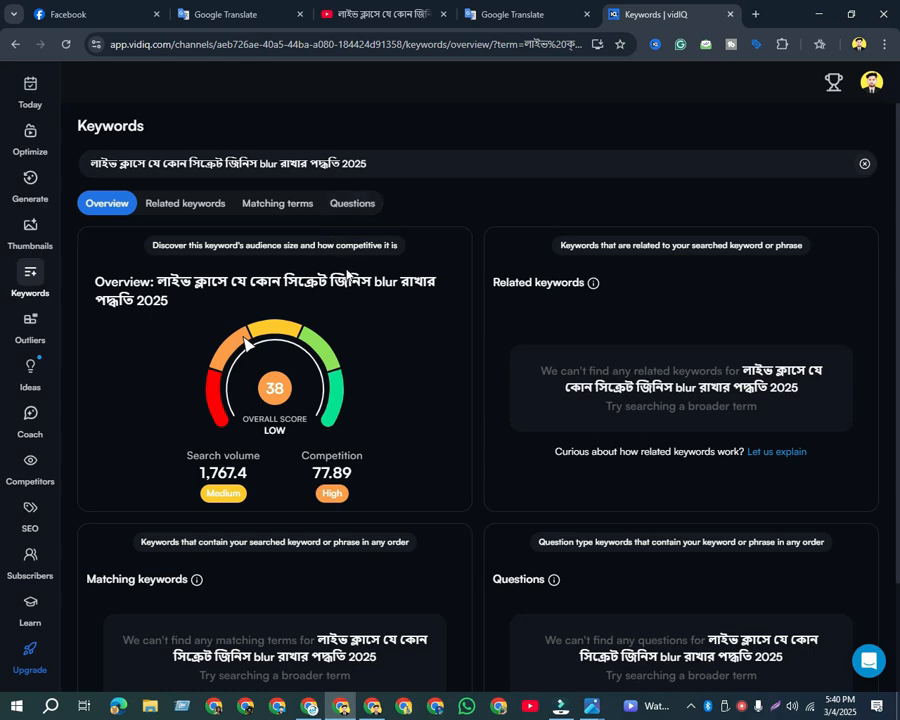
- Search Google for rapidtags in a new tab and open the Rapidtags YouTube tag generator
click(755, 14)
click(793, 71)
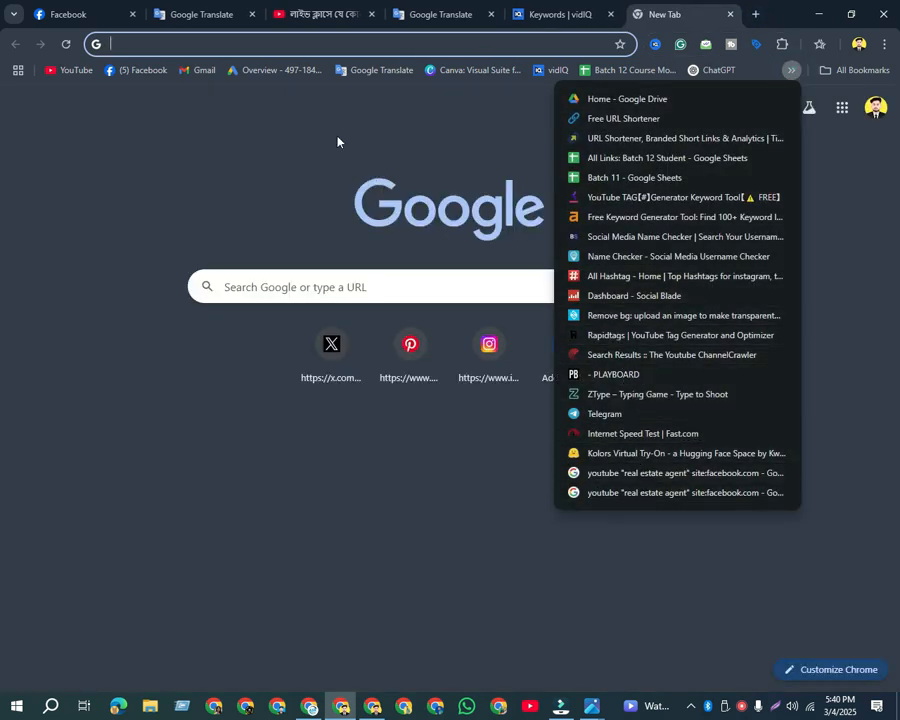
click(302, 54)
click(300, 40)
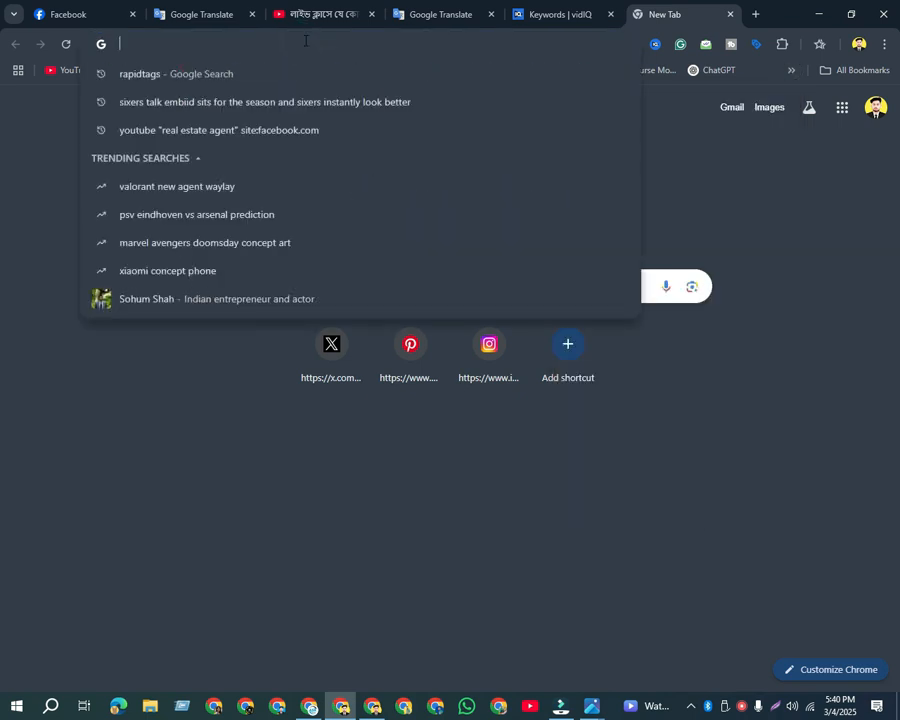
text(p)
key(BackSpace)
text(rap)
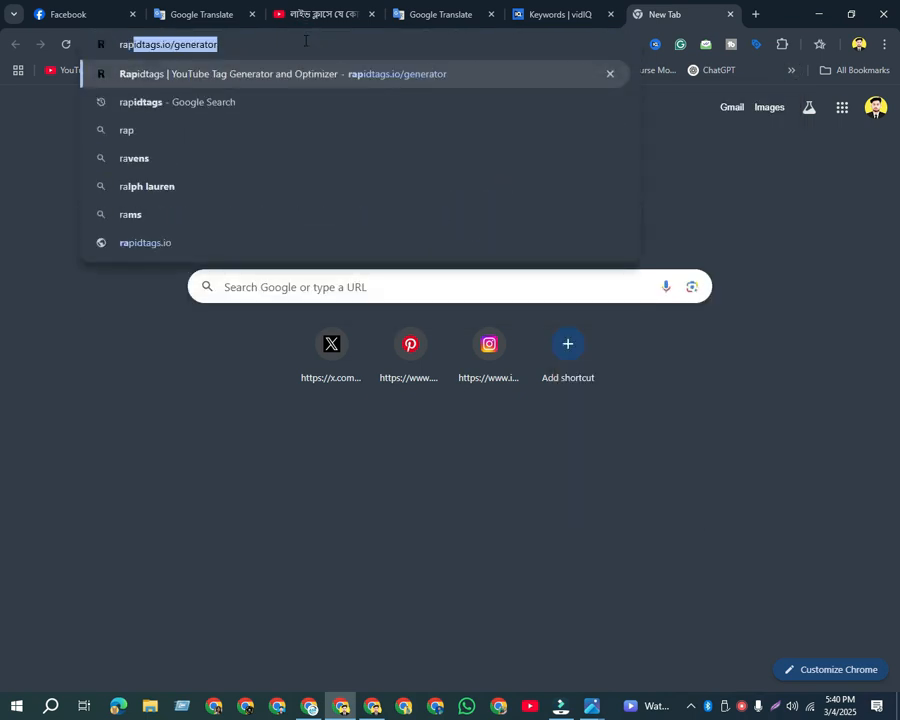
click(170, 102)
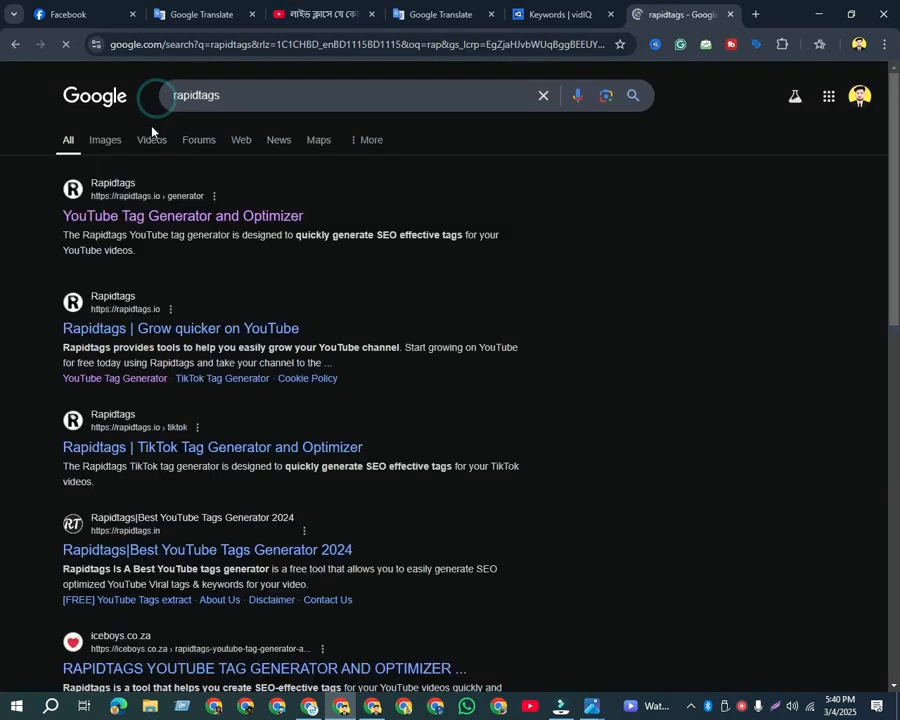
click(112, 216)
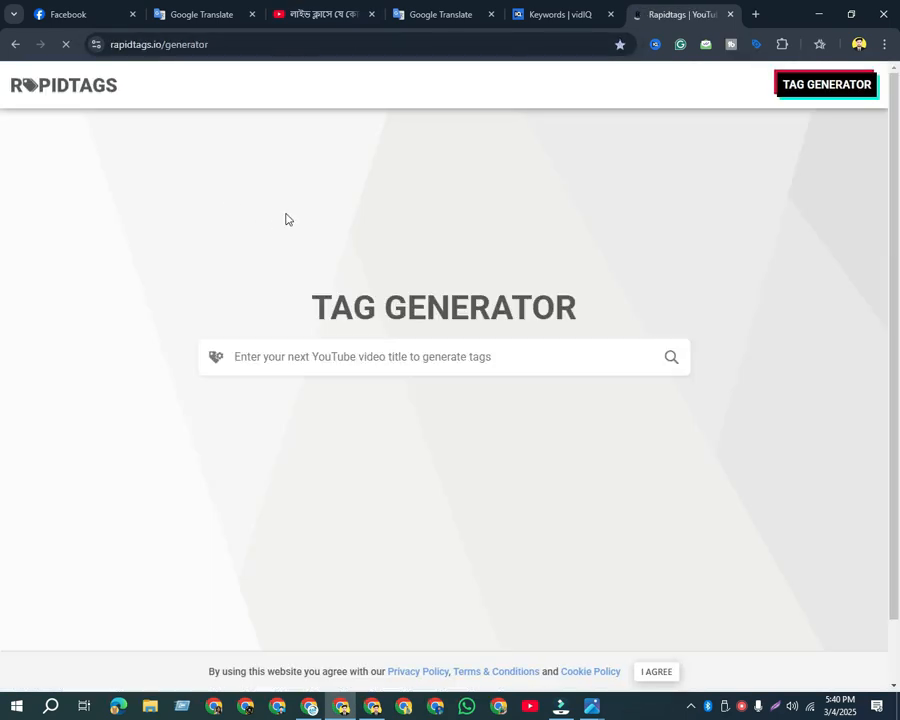
- Generate tags in Rapidtags for the copied Bengali keyword ending in 2025
click(318, 192)
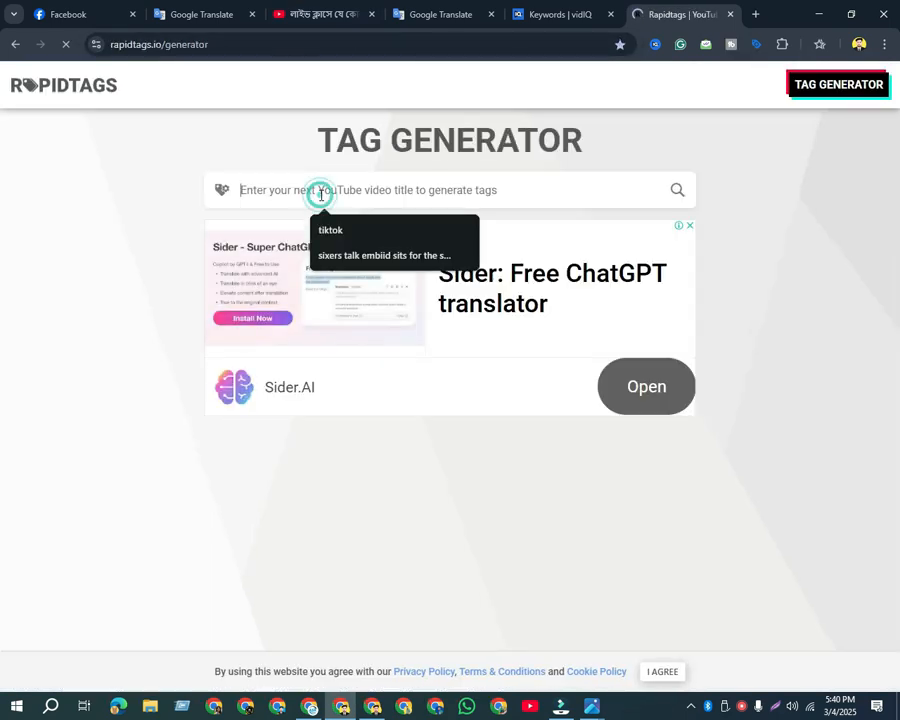
key(ctrl+v)
key(Return)
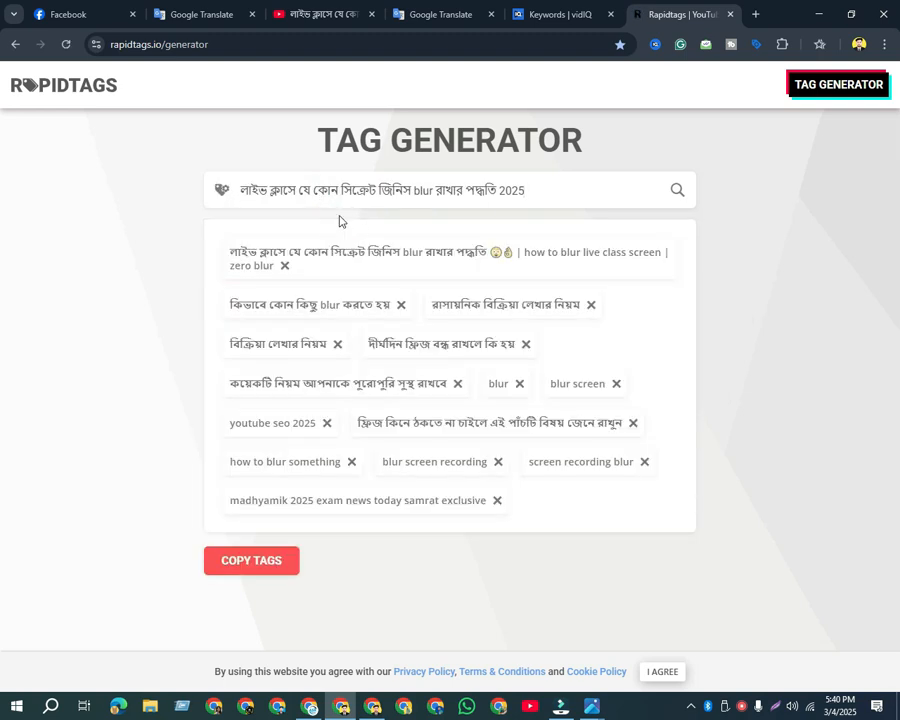
- Copy all the generated tags and paste them below the keyword in the Google Translate source text
click(272, 563)
click(408, 9)
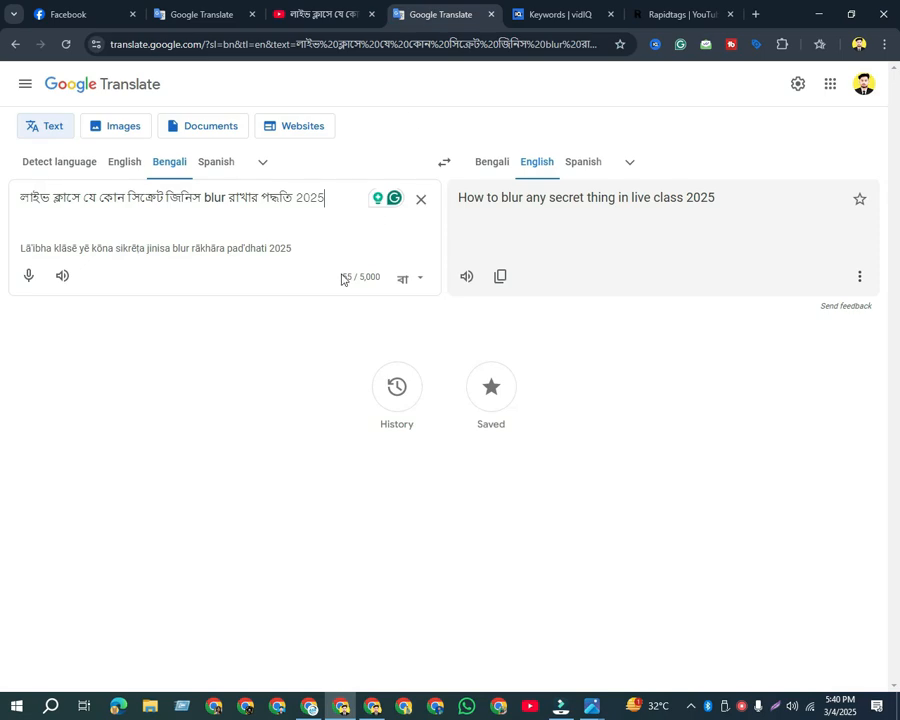
click(340, 222)
key(ctrl+v)
click(664, 9)
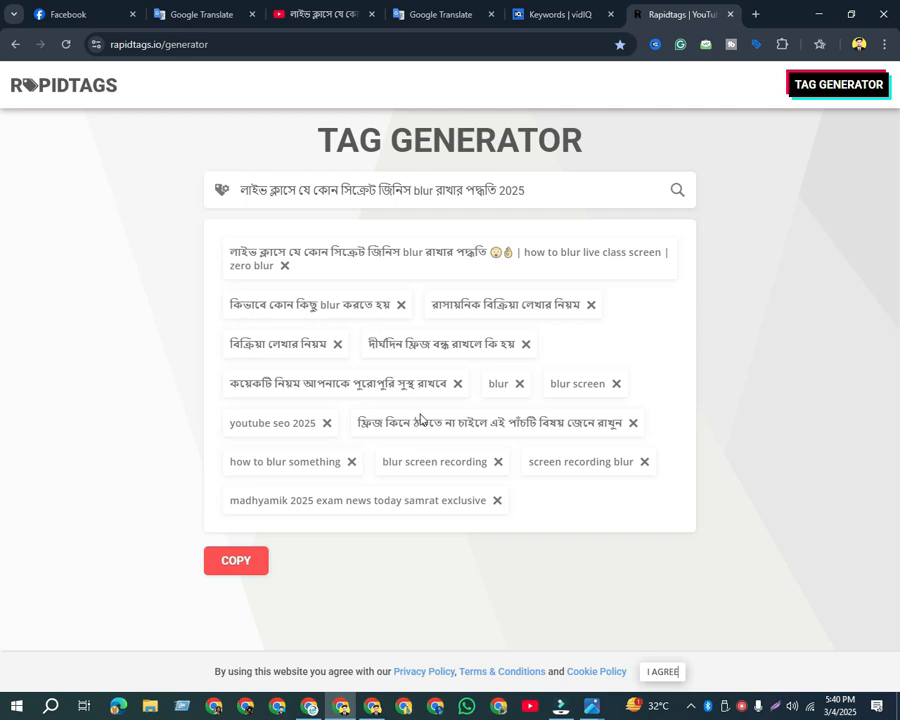
click(534, 8)
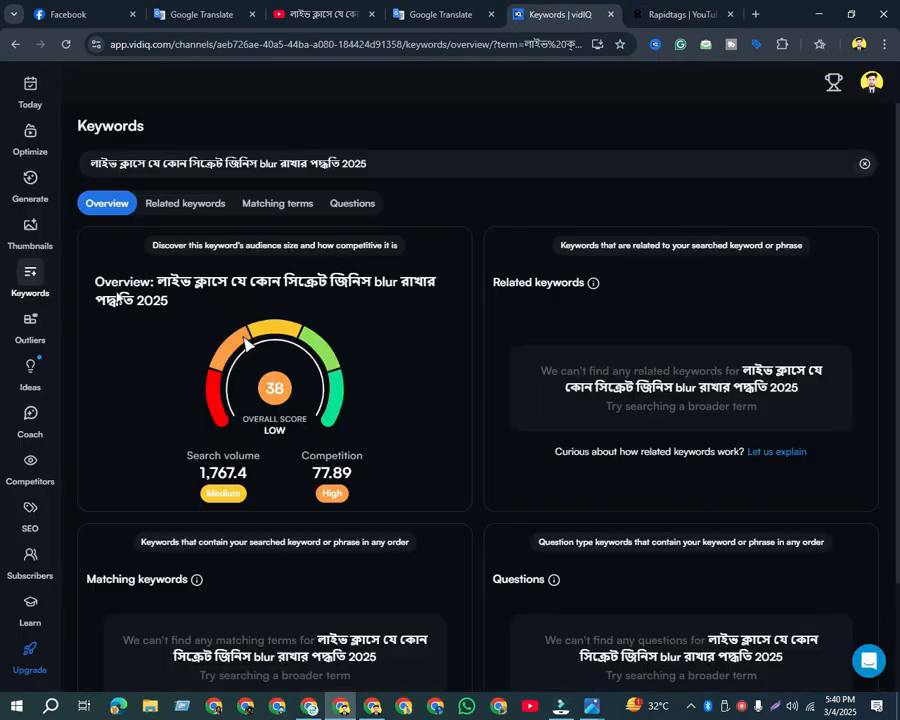
- In the Google Translate list, start new lines before "| how to blur live class screen" and "| zero blur"
click(410, 12)
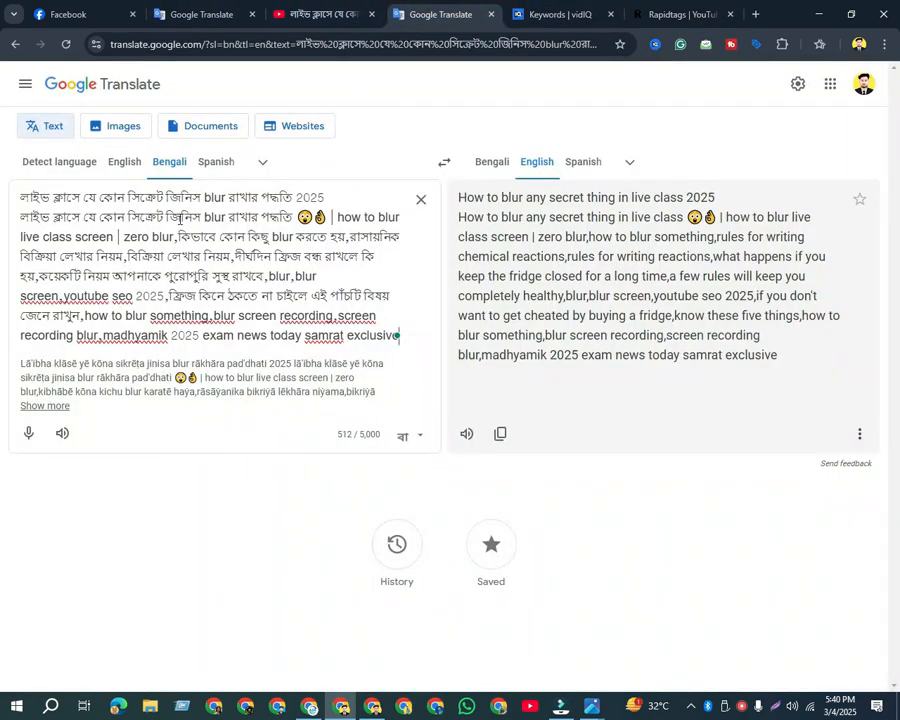
click(331, 216)
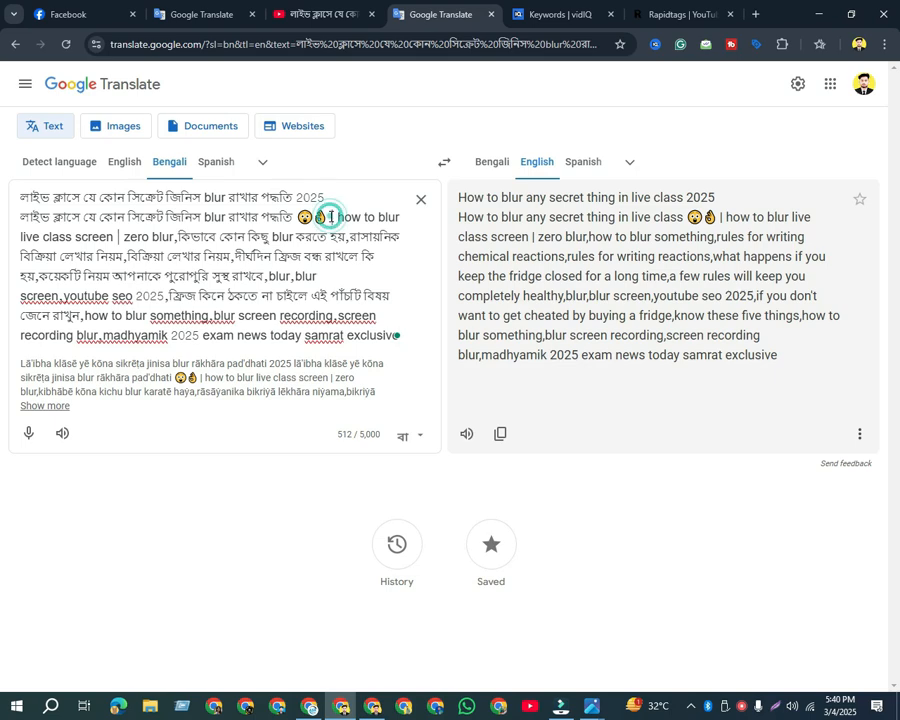
key(Return)
click(189, 237)
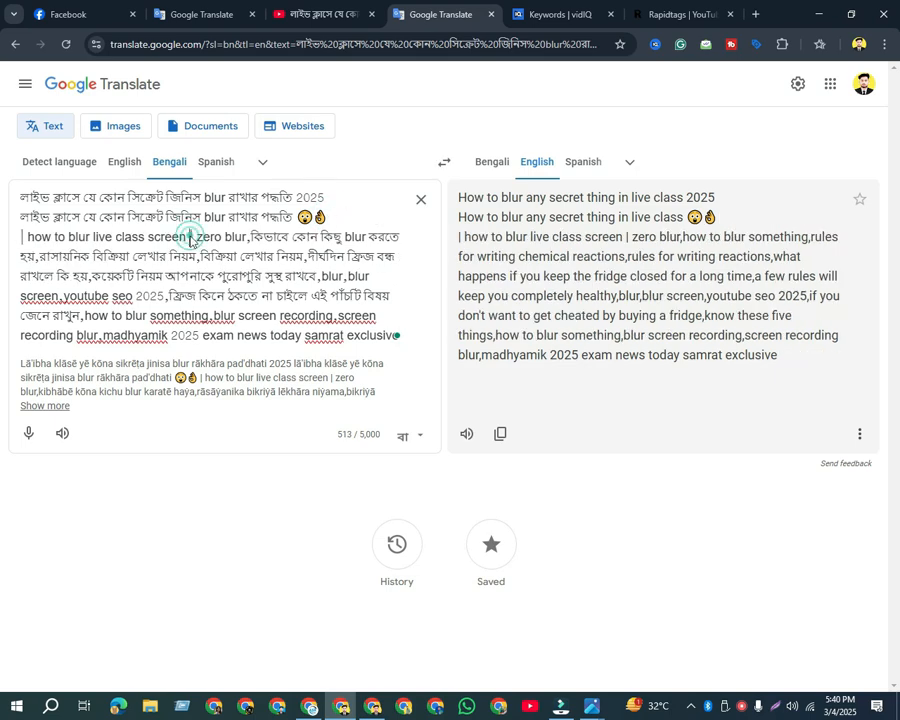
key(Return)
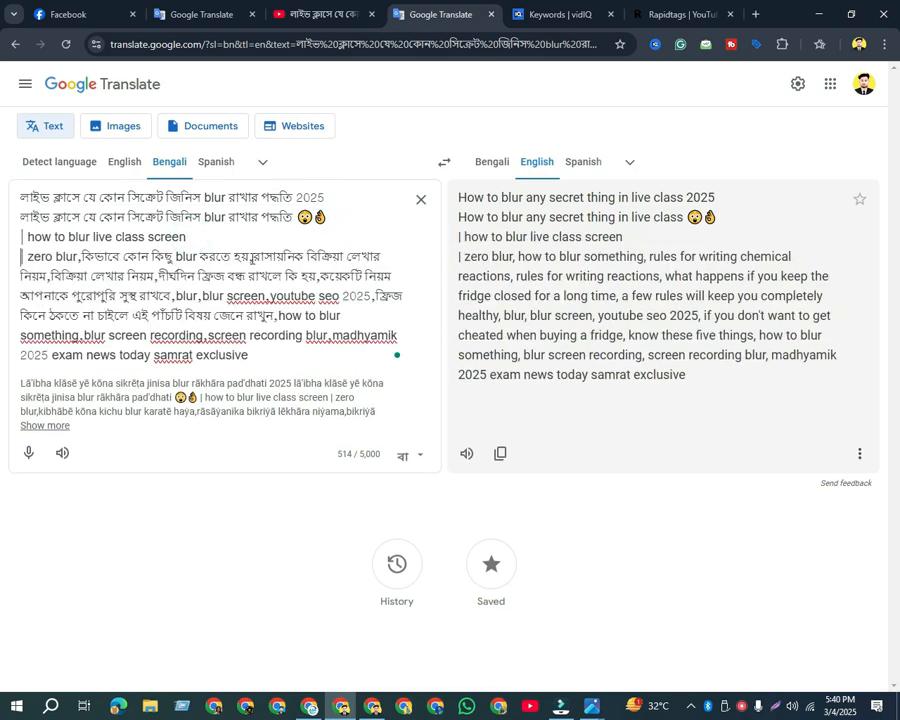
- Insert line breaks after the tags "কিভাবে কোন কিছু blur করতে হয়,", "রাসায়নিক বিক্রিয়া লেখার নিয়ম," and "বিক্রিয়া লেখার নিয়ম,"
click(252, 256)
key(Return)
click(180, 277)
key(Return)
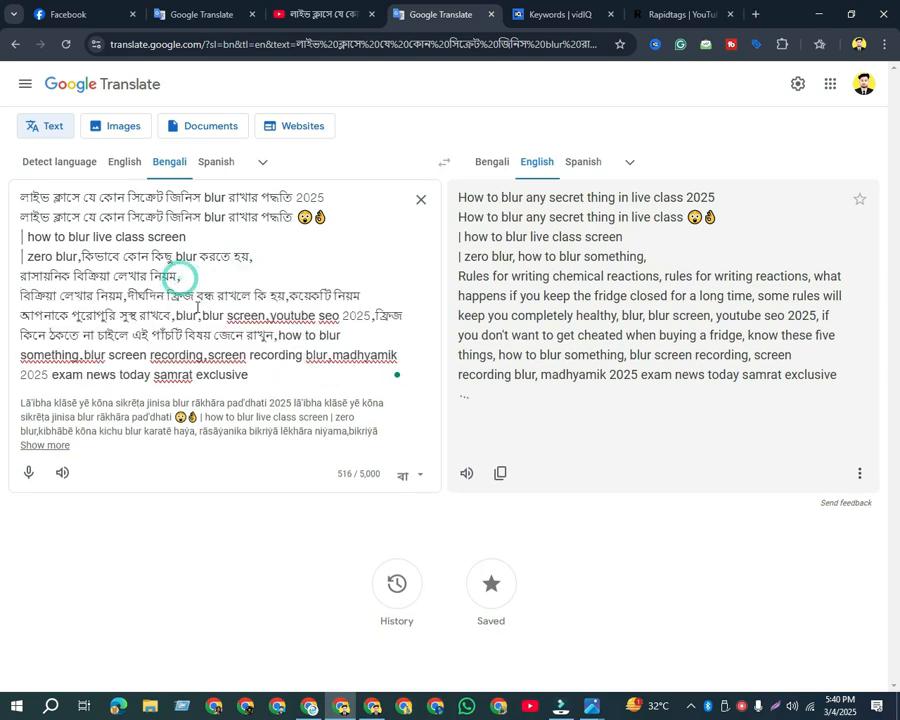
click(124, 295)
key(Return)
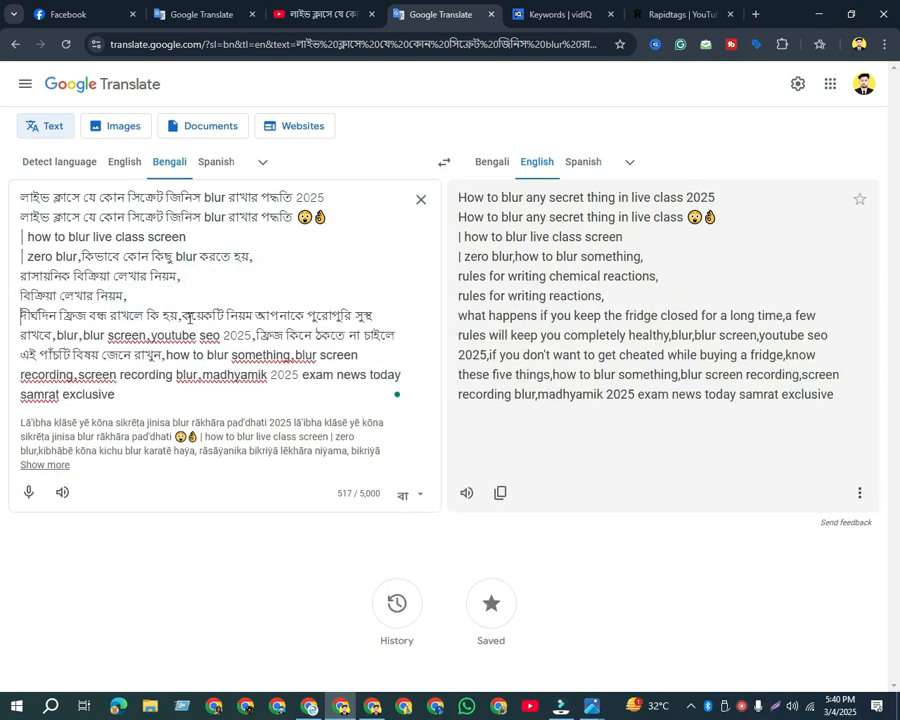
- Insert line breaks after "দীর্ঘদিন ফ্রিজ বন্ধ রাখলে কি হয়,", "কয়েকটি নিয়ম আপনাকে পুরোপুরি সুস্থ রাখবে," and the single tag "blur,"
click(181, 316)
key(Return)
click(248, 337)
key(Return)
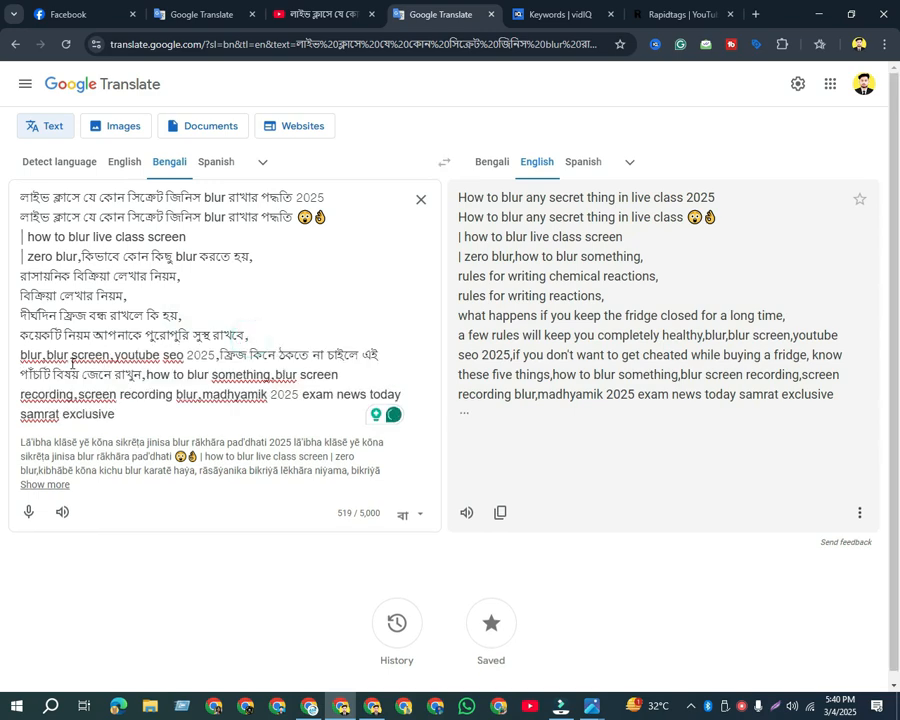
click(45, 355)
key(Return)
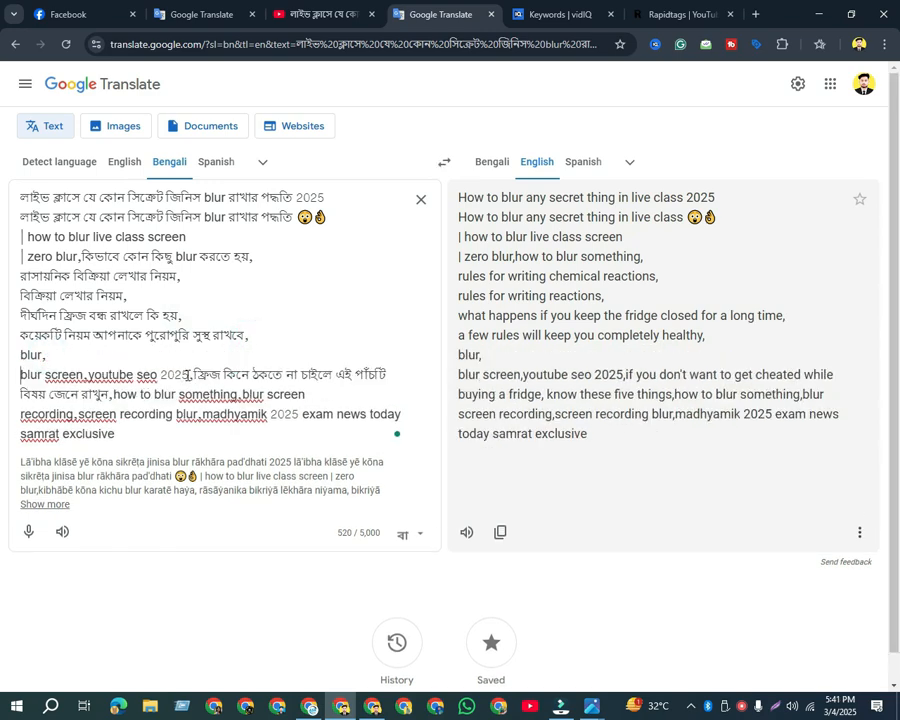
- Insert a line break after "youtube seo 2025,", keeping the comma at the end of that line
click(190, 375)
key(Return)
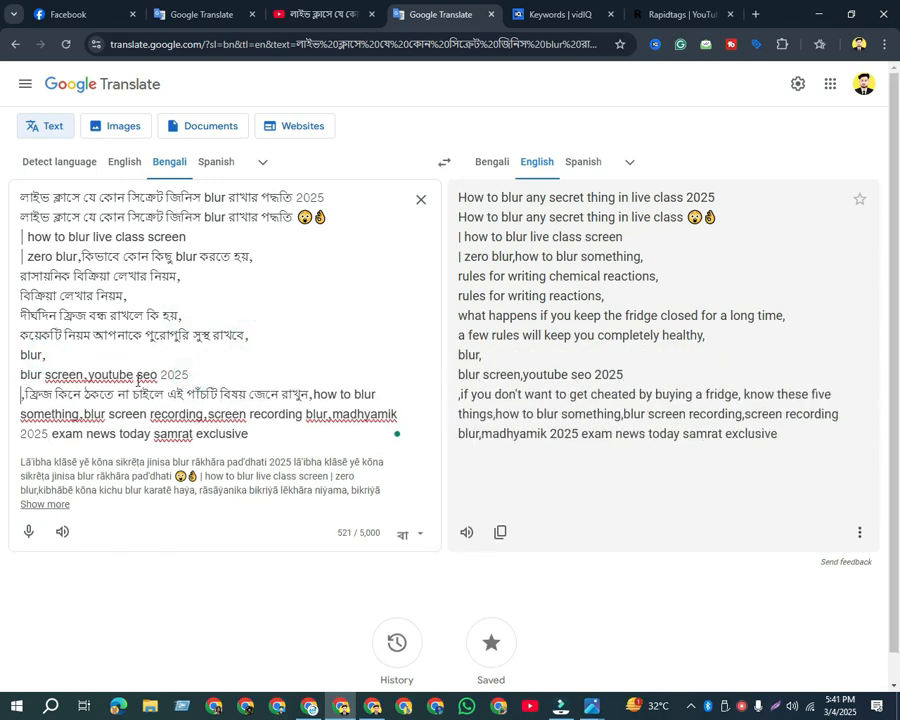
click(25, 394)
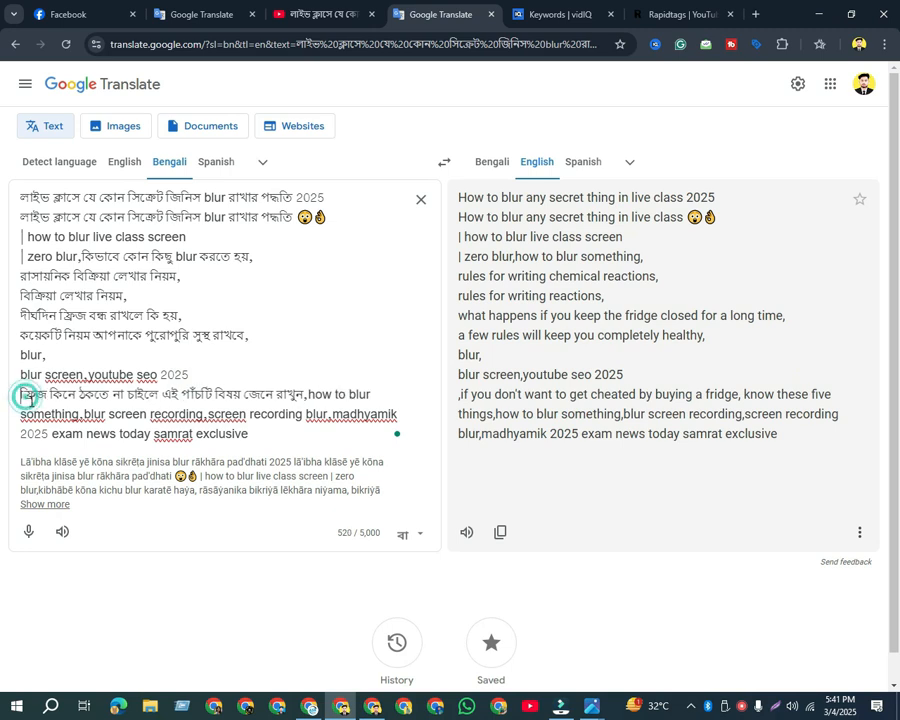
key(BackSpace)
key(BackSpace)
key(Return)
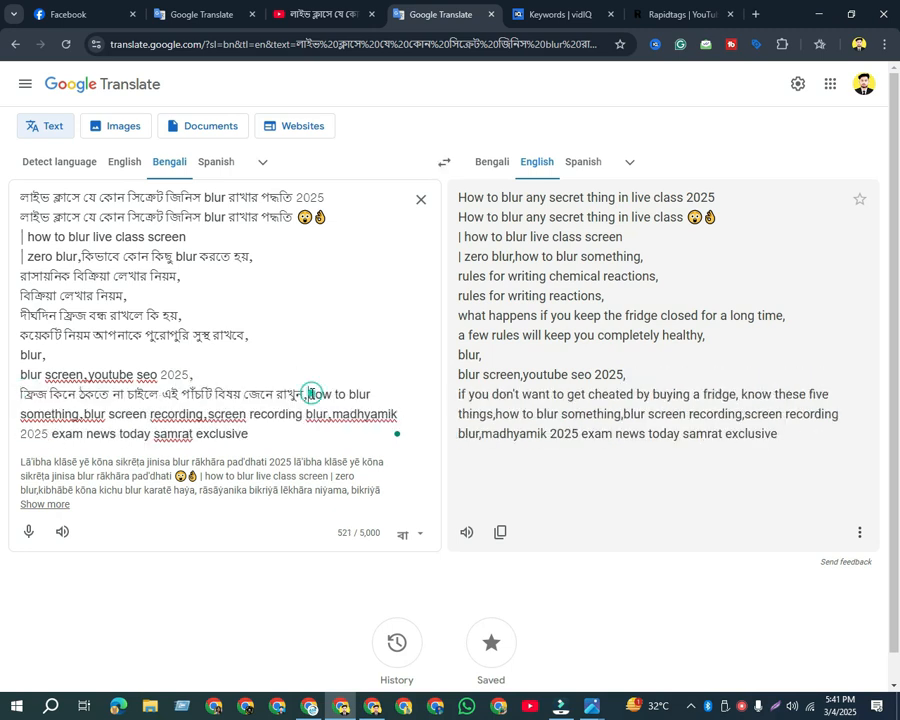
- Put "how to blur something,", "blur screen recording,", "screen recording blur," and the closing madhyamik 2025 tag on separate lines
key(Return)
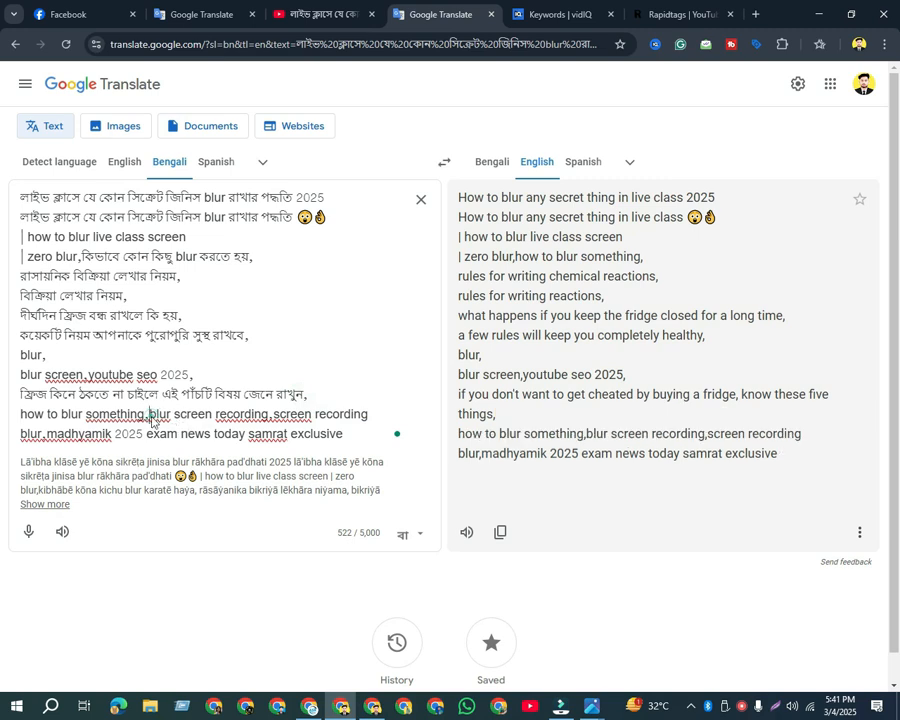
key(Return)
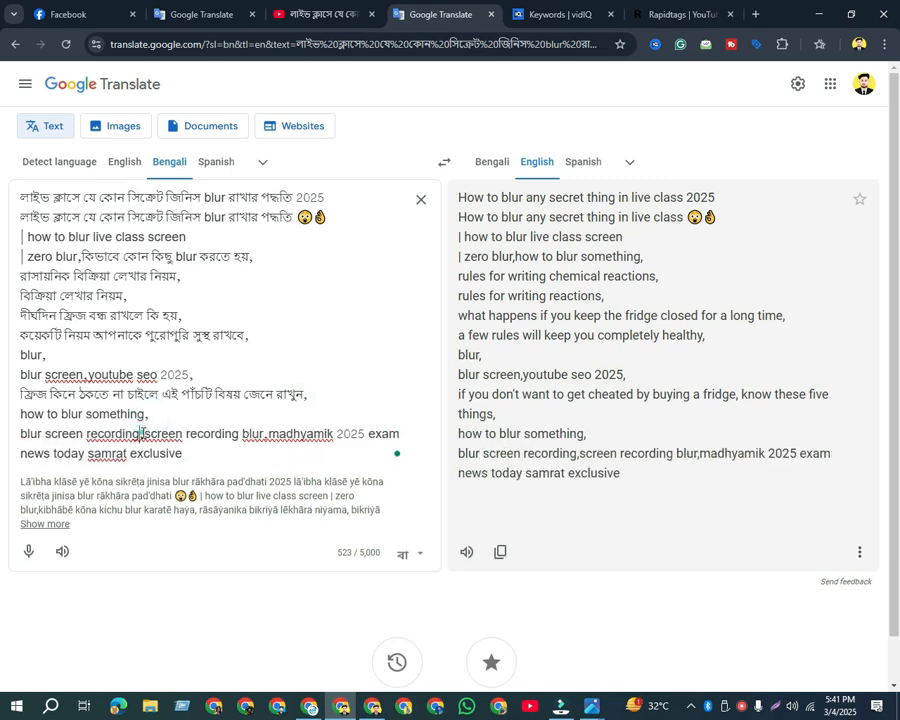
click(145, 433)
key(Return)
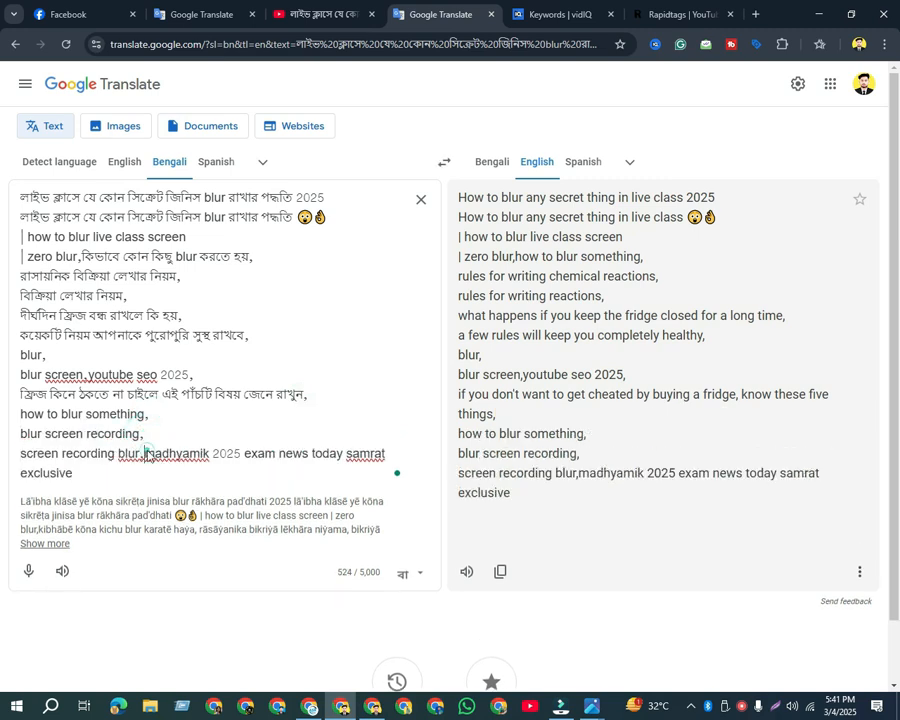
click(144, 453)
key(Return)
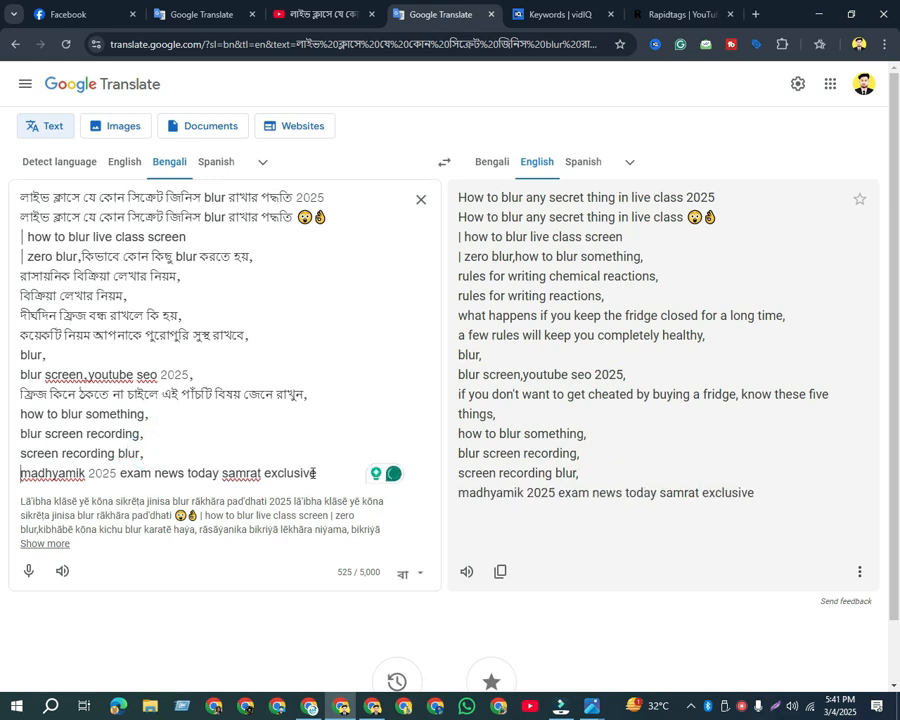
- End the madhyamik 2025 tag with a comma and add the English tag "ask marketing," on a new line below it
click(317, 473)
key(Return)
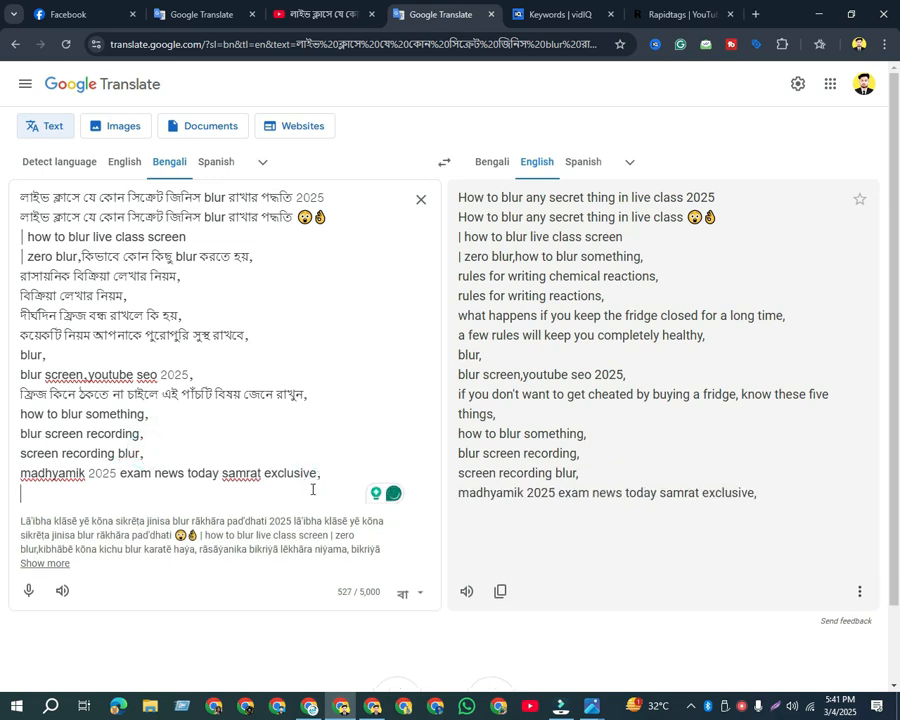
text(ask marke)
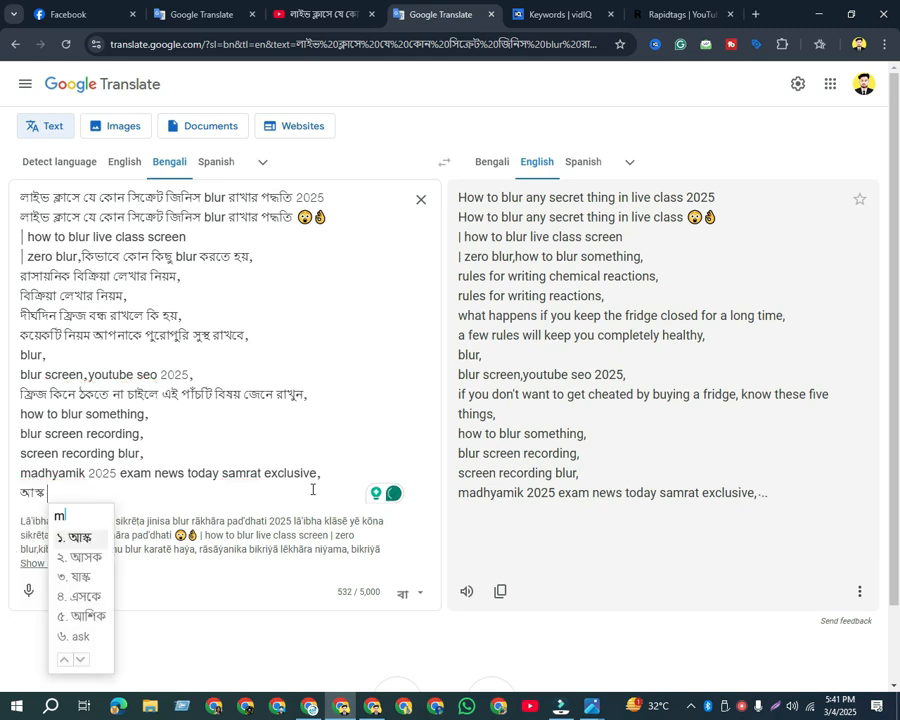
text(ting)
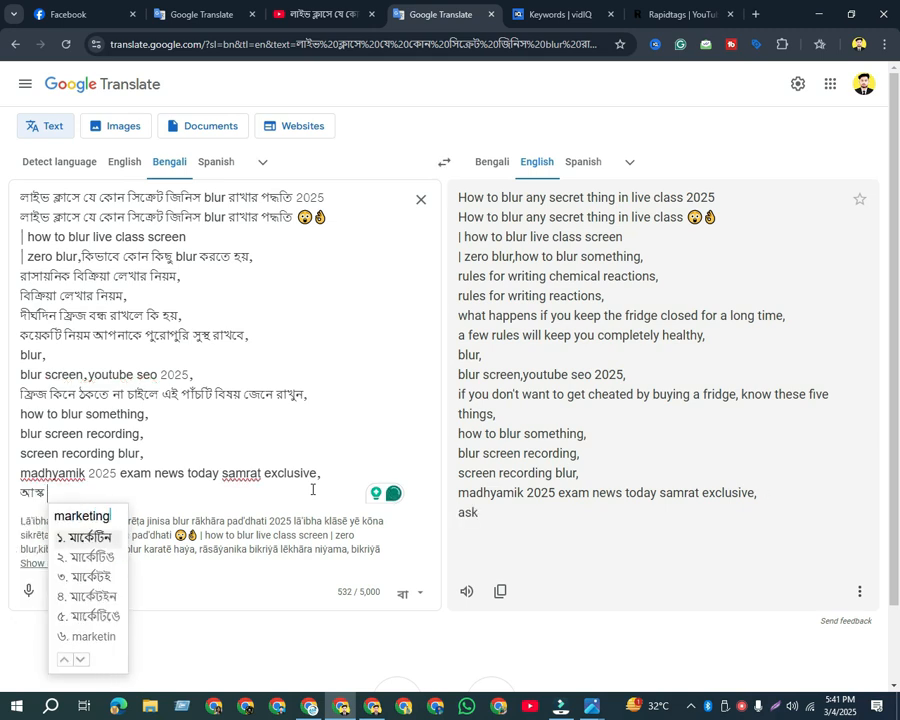
click(88, 634)
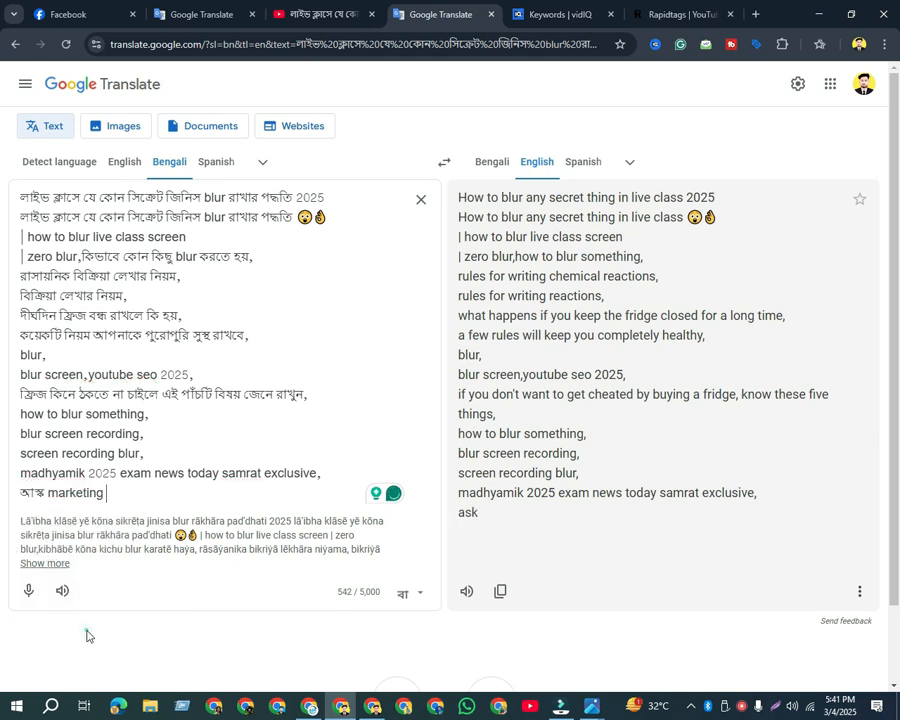
double_click(33, 492)
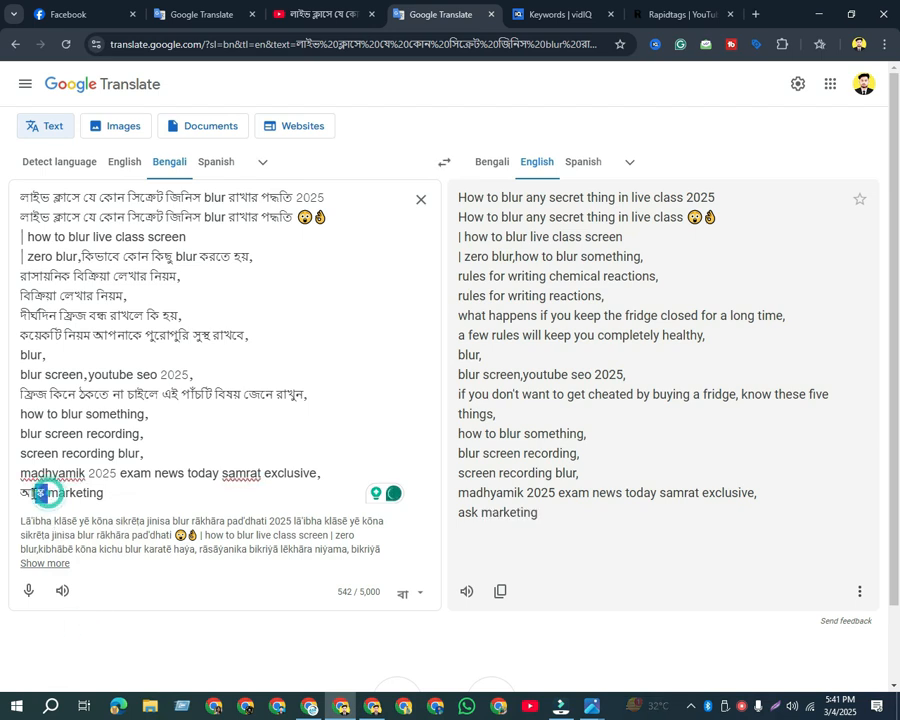
text(ask)
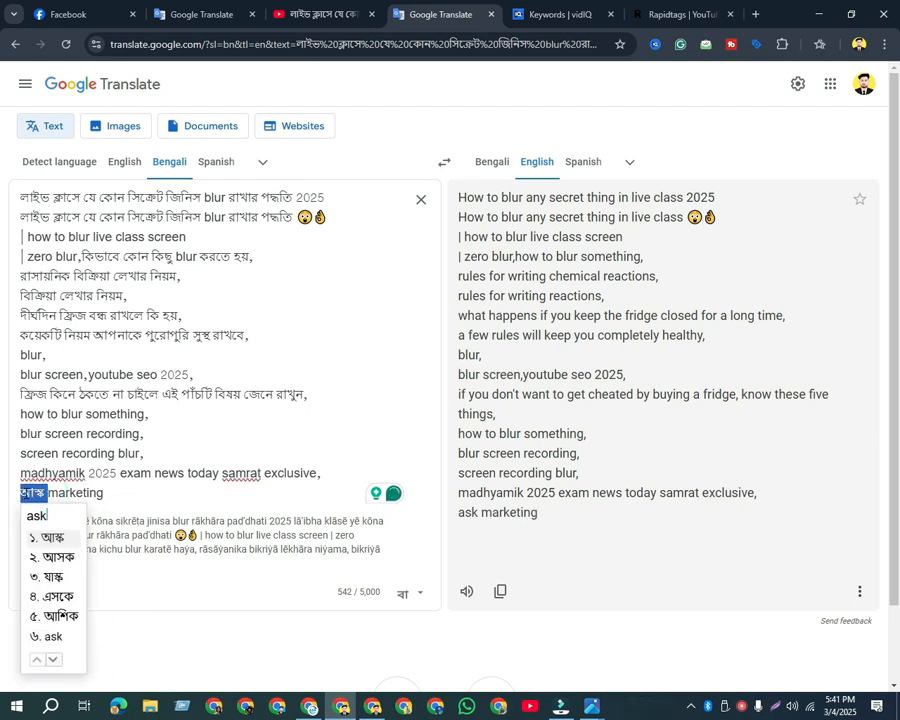
click(64, 636)
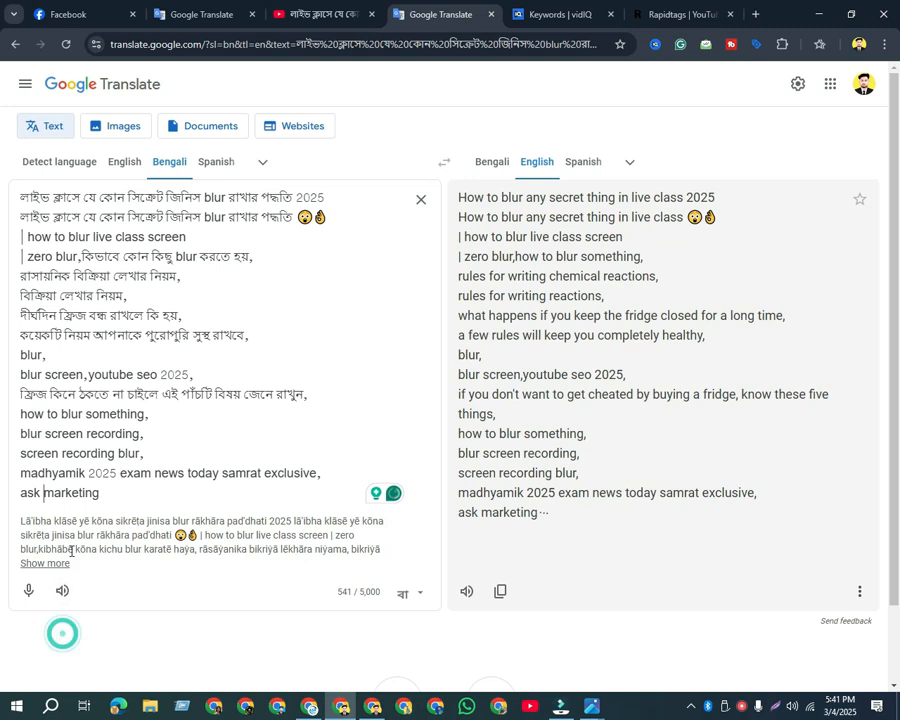
text(,)
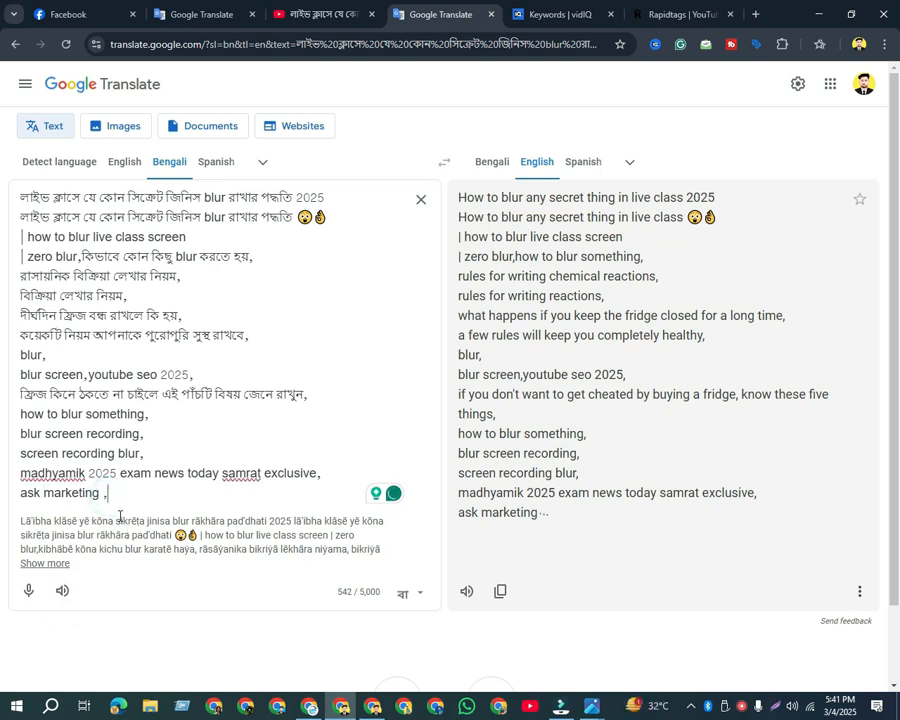
click(100, 490)
key(BackSpace)
- Copy the whole tag list and paste it into the ZeroBlur video's description in YouTube Studio, with a blank line above it
drag(110, 493, 0, 178)
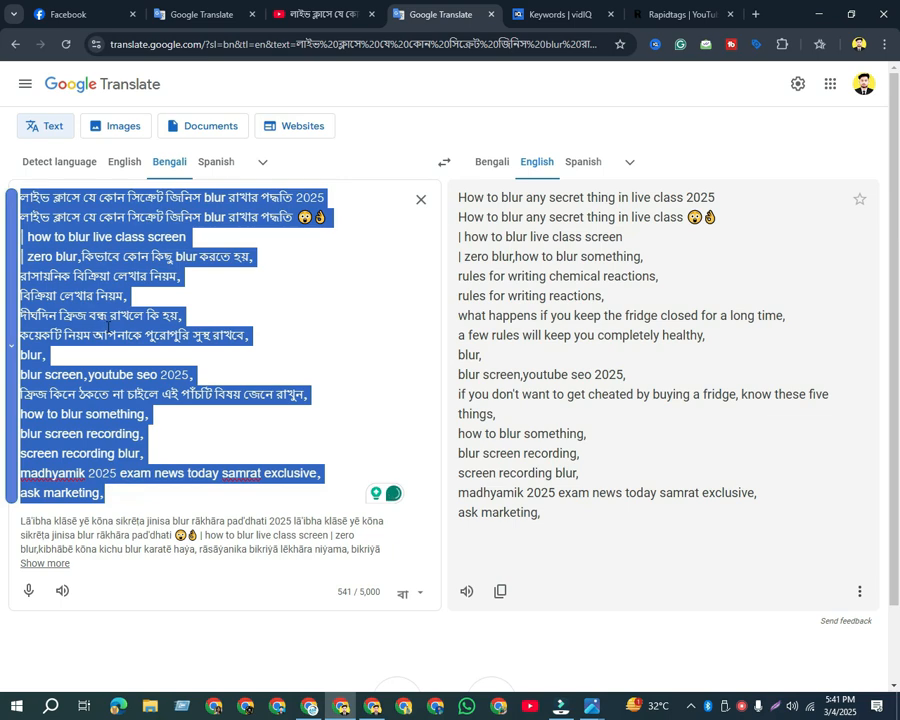
click(187, 438)
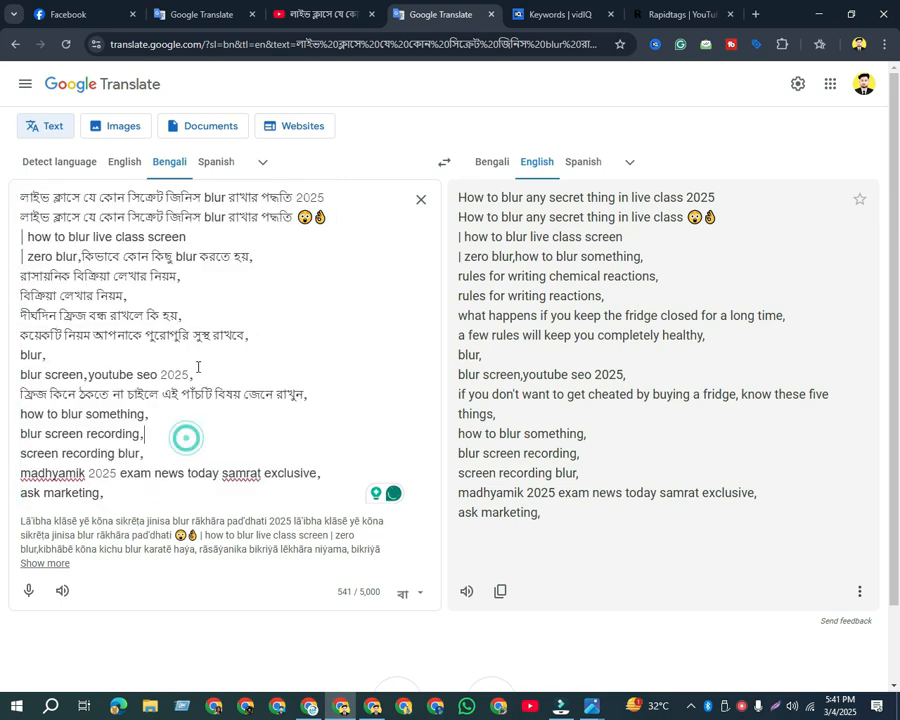
click(322, 697)
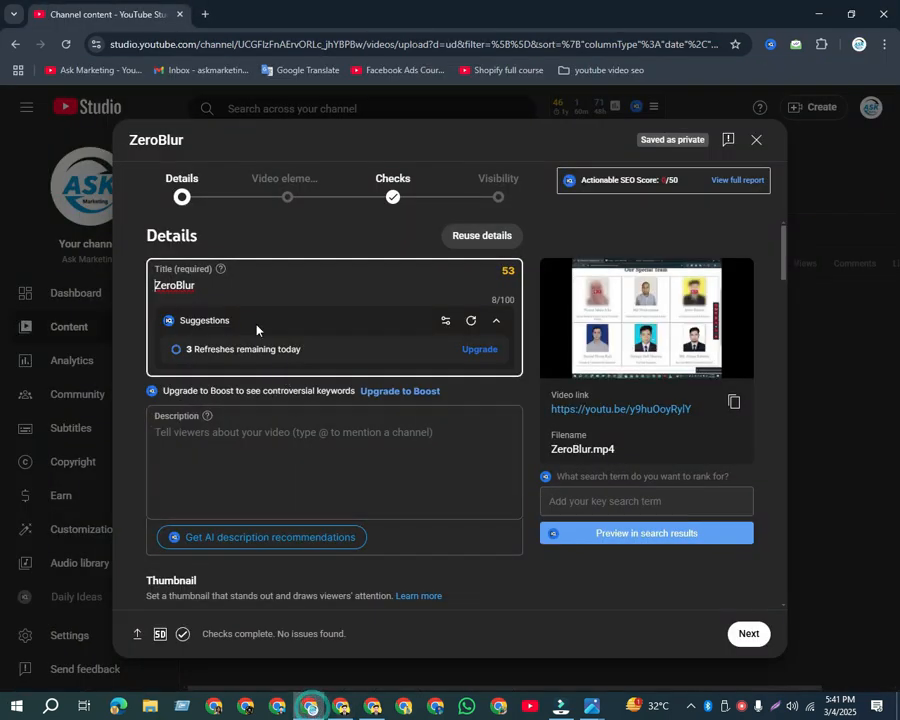
click(210, 437)
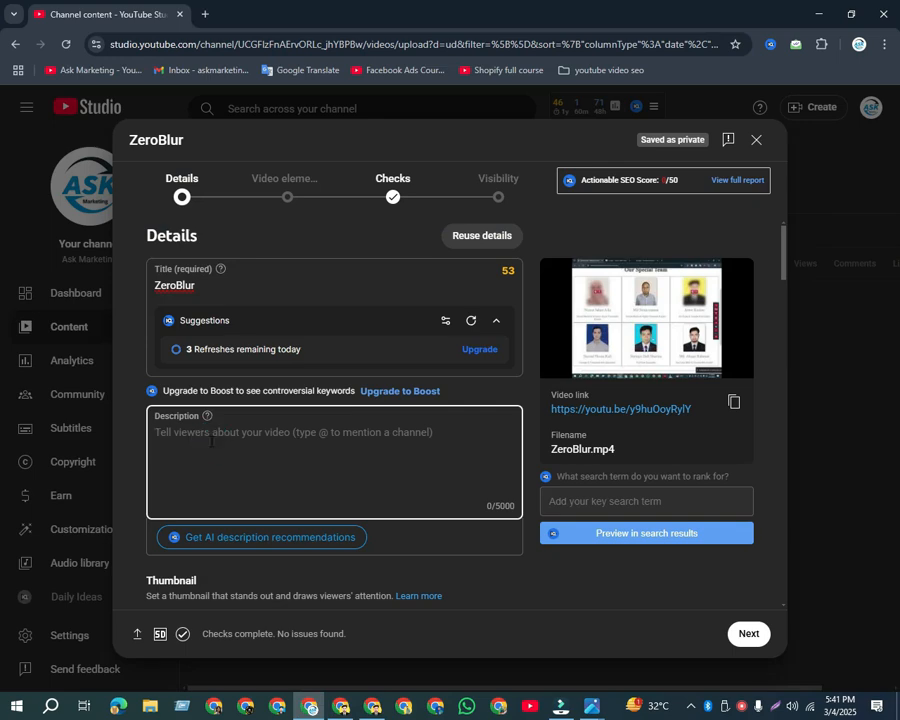
key(ctrl+v)
scroll(410, 454, down, 4)
scroll(347, 442, up, 4)
click(155, 430)
key(Return)
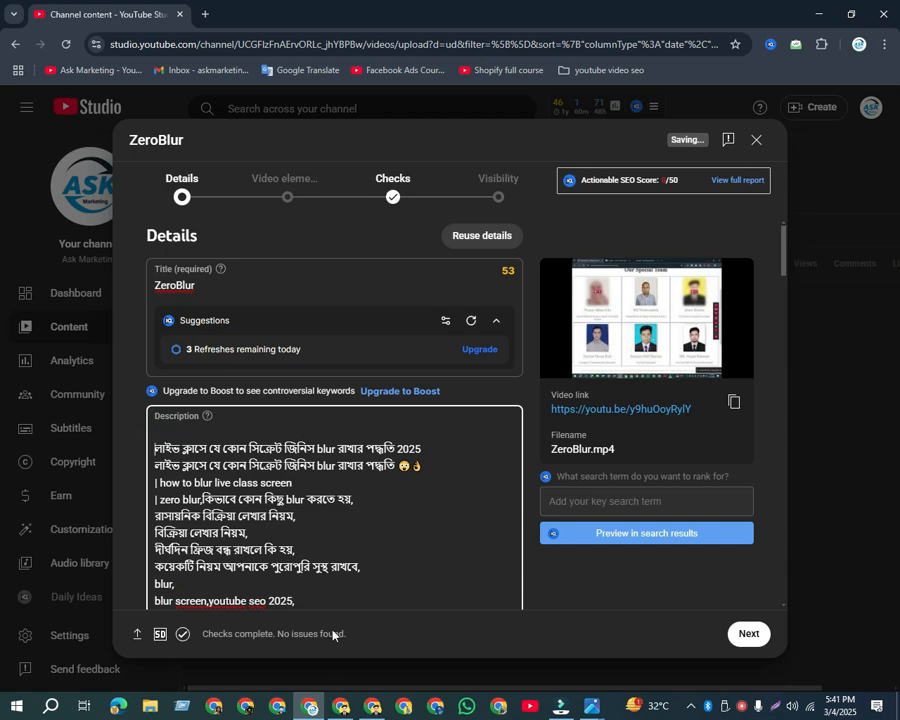
- Cut the title ending in "| How to blur live class screen | Zero Blur" from the other Google Translate tab and replace the YouTube video title with it
click(341, 707)
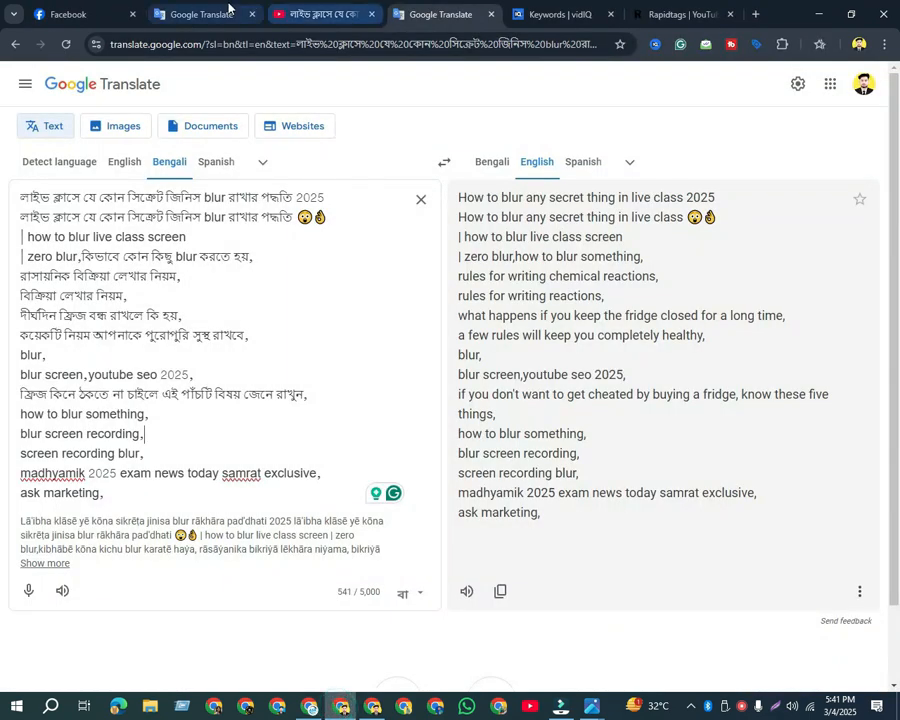
click(229, 9)
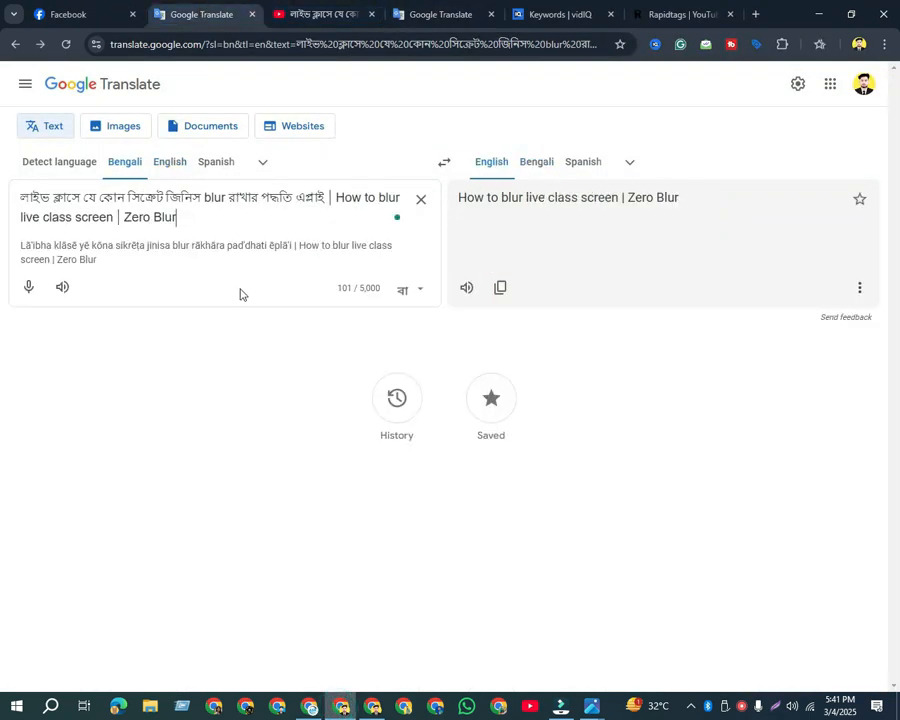
triple_click(192, 219)
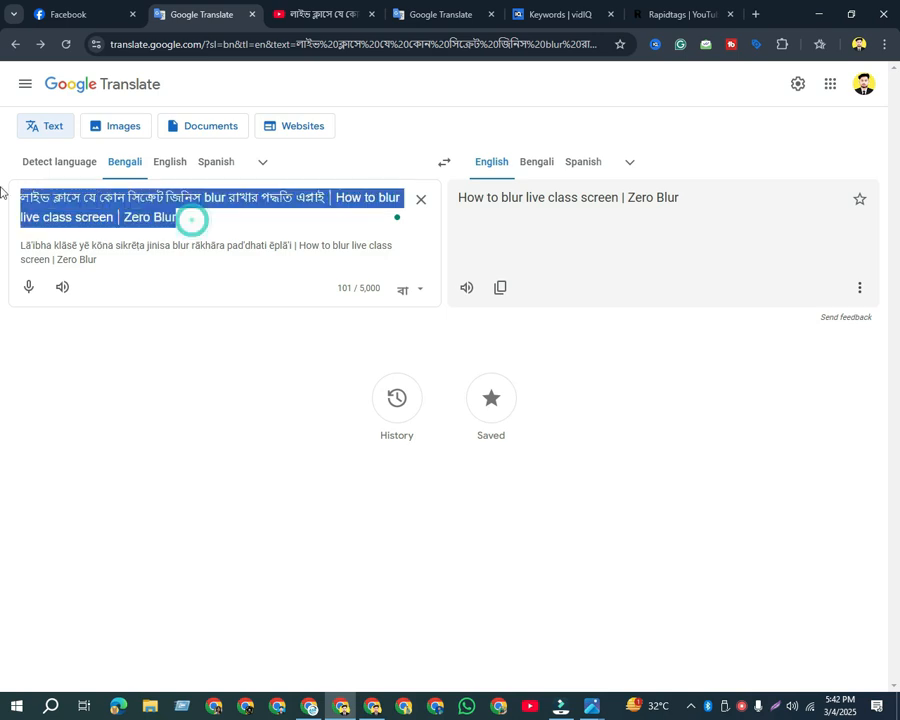
key(ctrl+x)
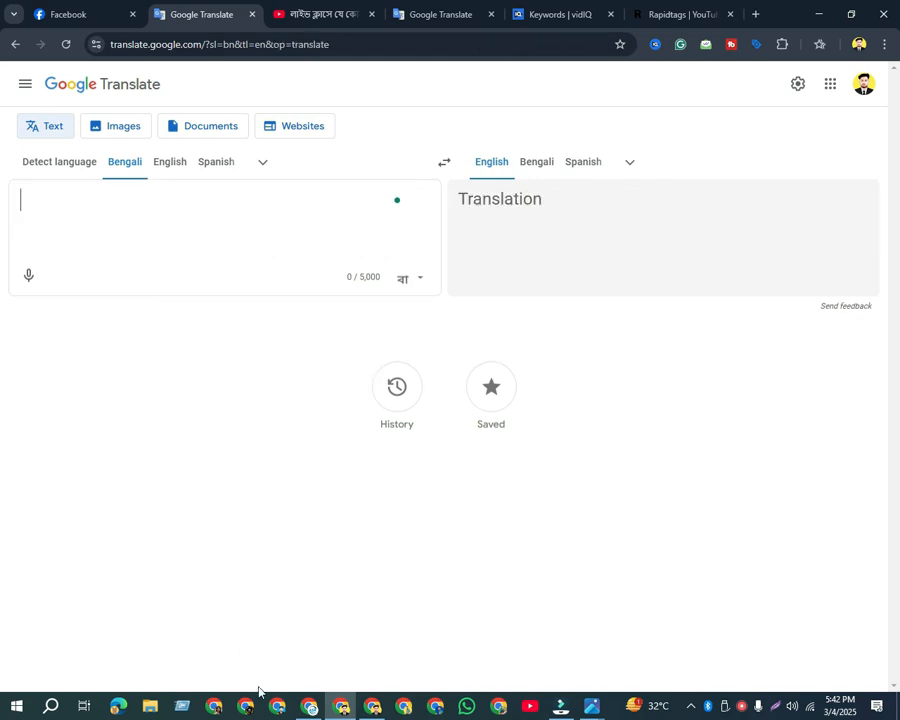
click(309, 706)
double_click(213, 284)
key(ctrl+v)
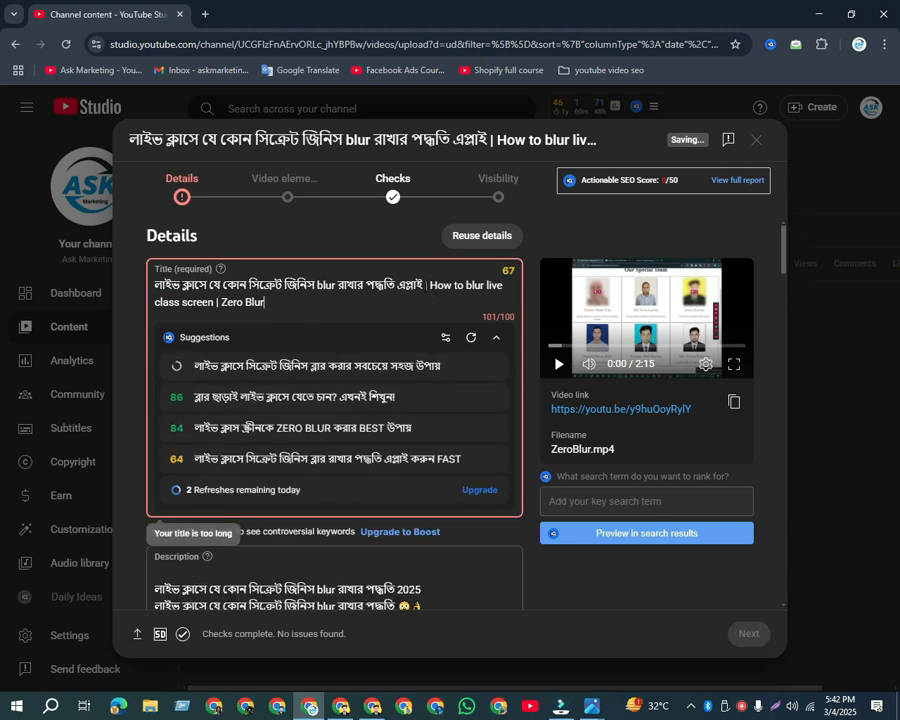
- Shorten the video title by deleting the word "এপ্লাই" before "| How to blur live class screen"
click(418, 285)
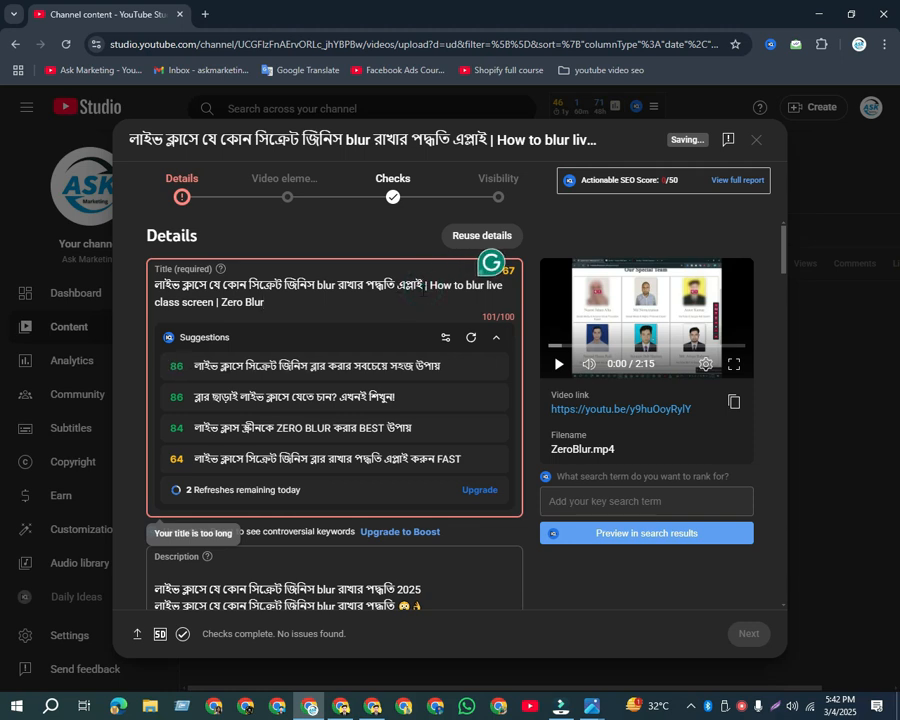
key(BackSpace)
key(BackSpace)
key(BackSpace)
key(BackSpace)
key(BackSpace)
key(BackSpace)
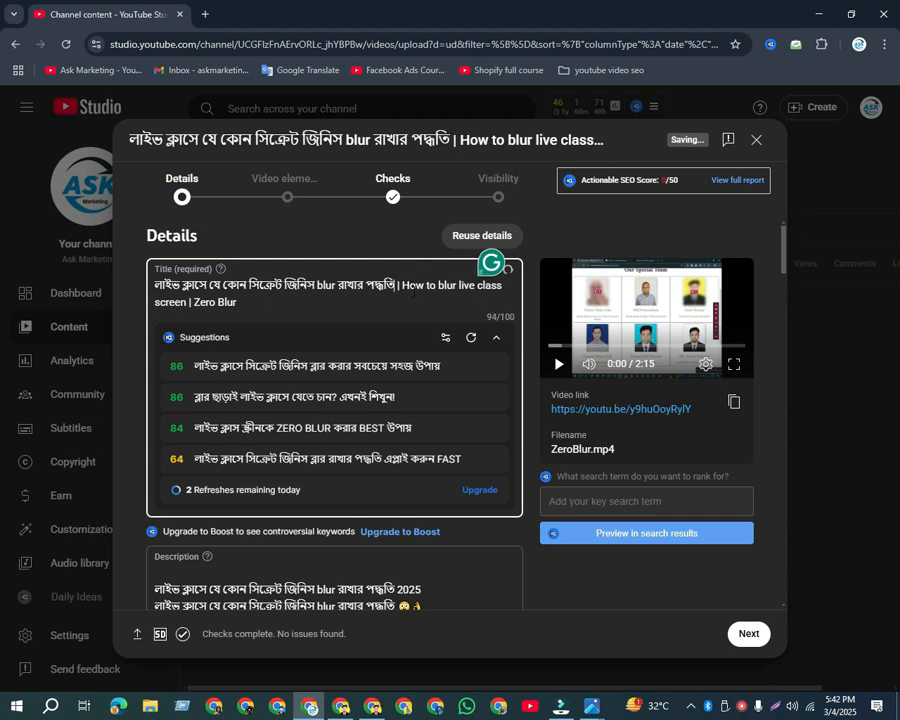
- Insert "2025" with a space before it in the video title, just before "| How to blur live class screen"
text(2025)
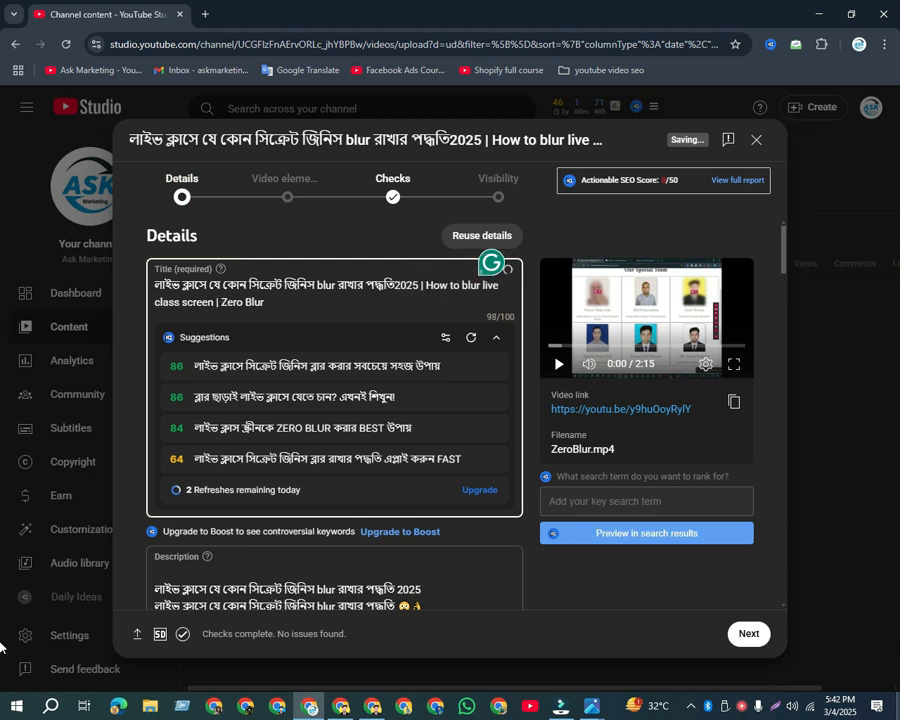
click(395, 290)
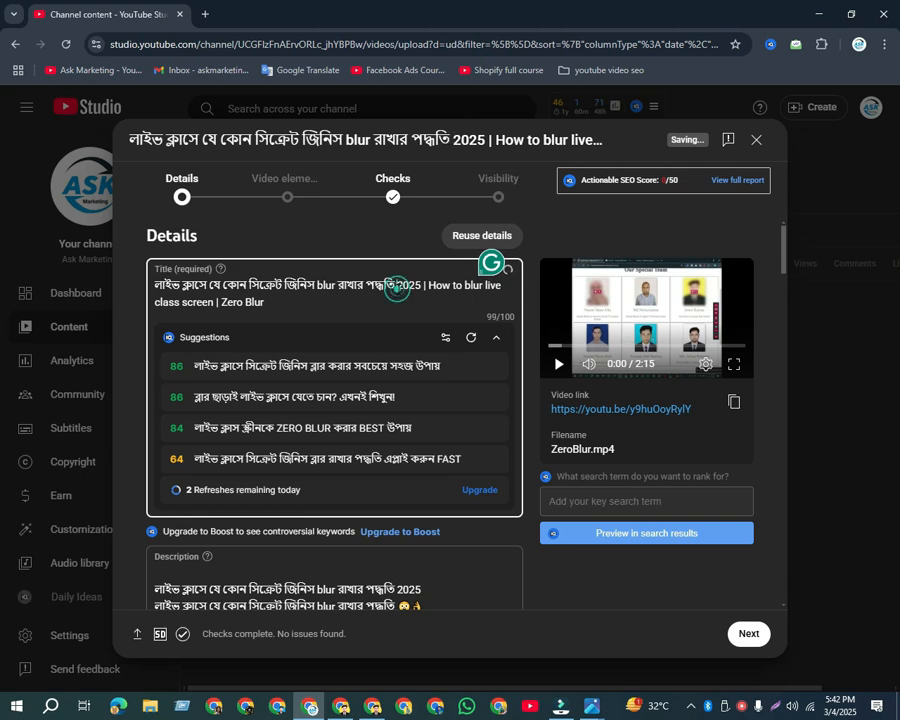
scroll(324, 298, down, 2)
scroll(321, 292, up, 2)
- Copy the full video title into the empty first line of the description, ending it with a comma and a line break
triple_click(278, 300)
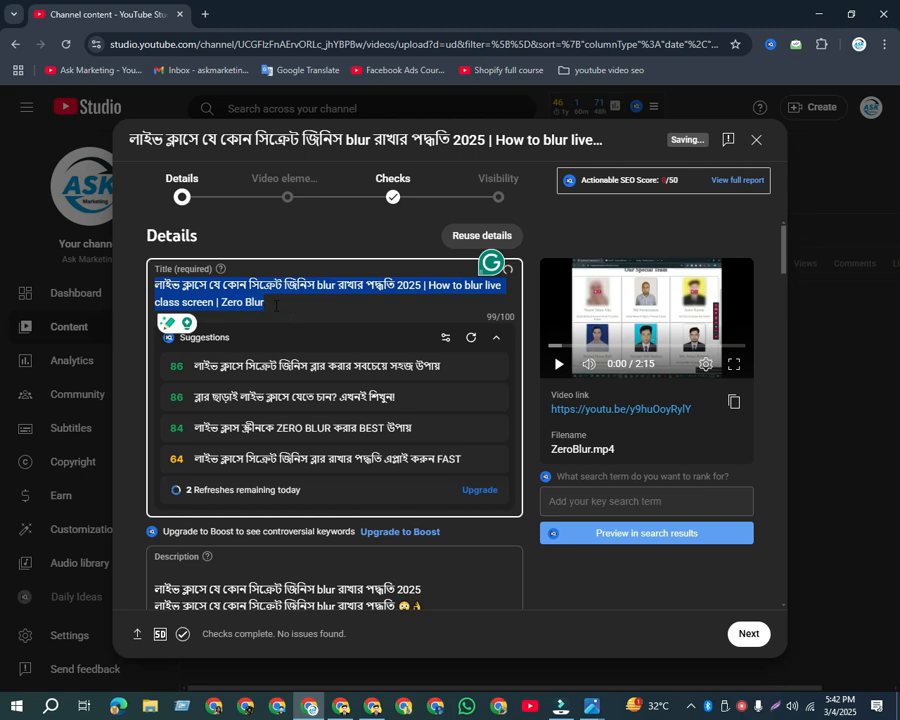
click(276, 306)
scroll(272, 308, down, 3)
click(168, 358)
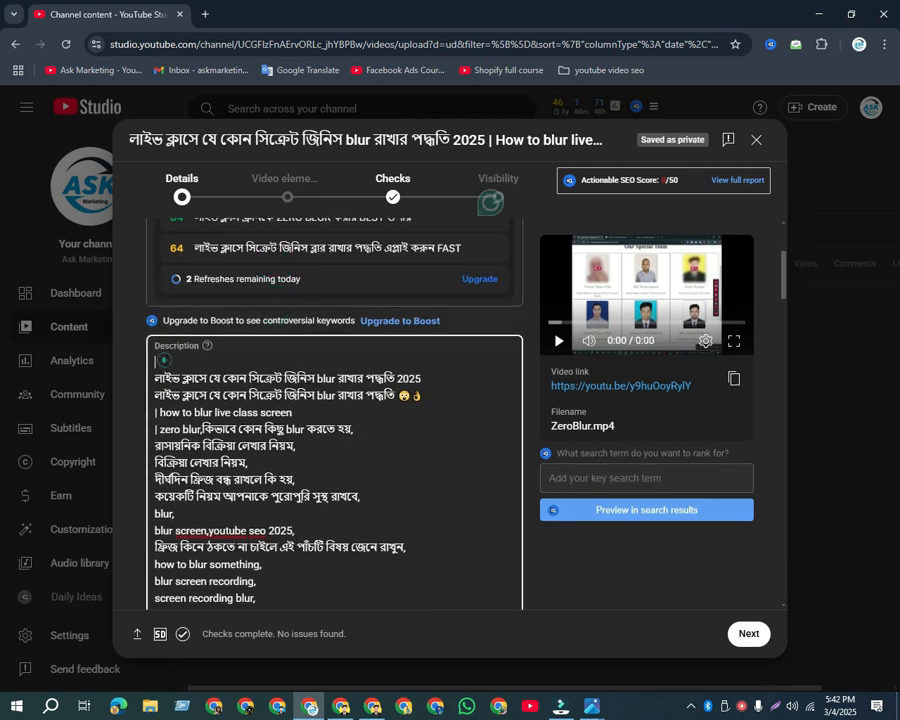
key(ctrl+v)
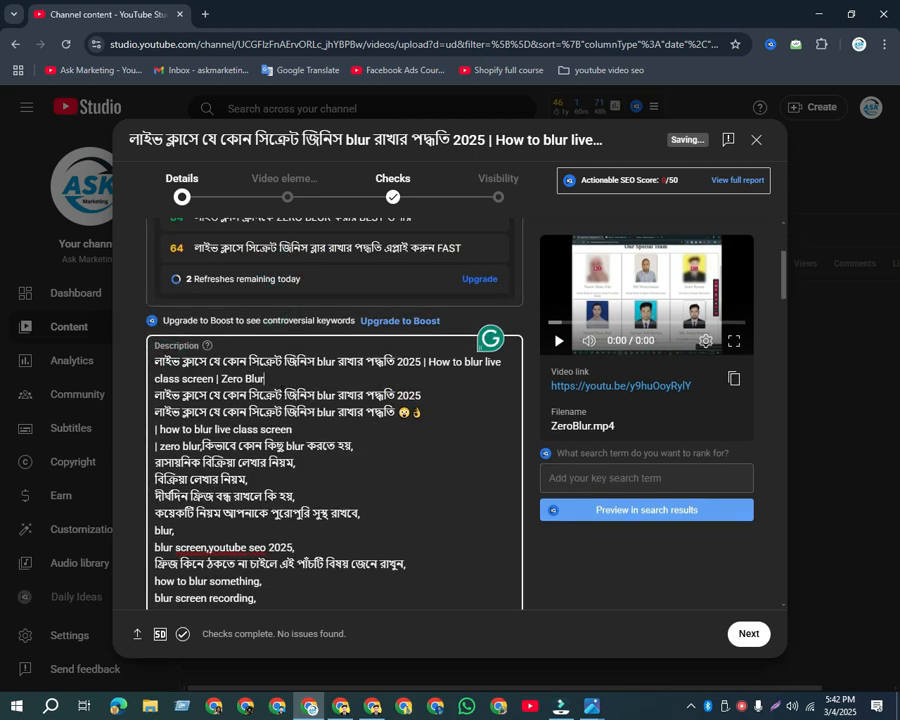
text(,)
key(Return)
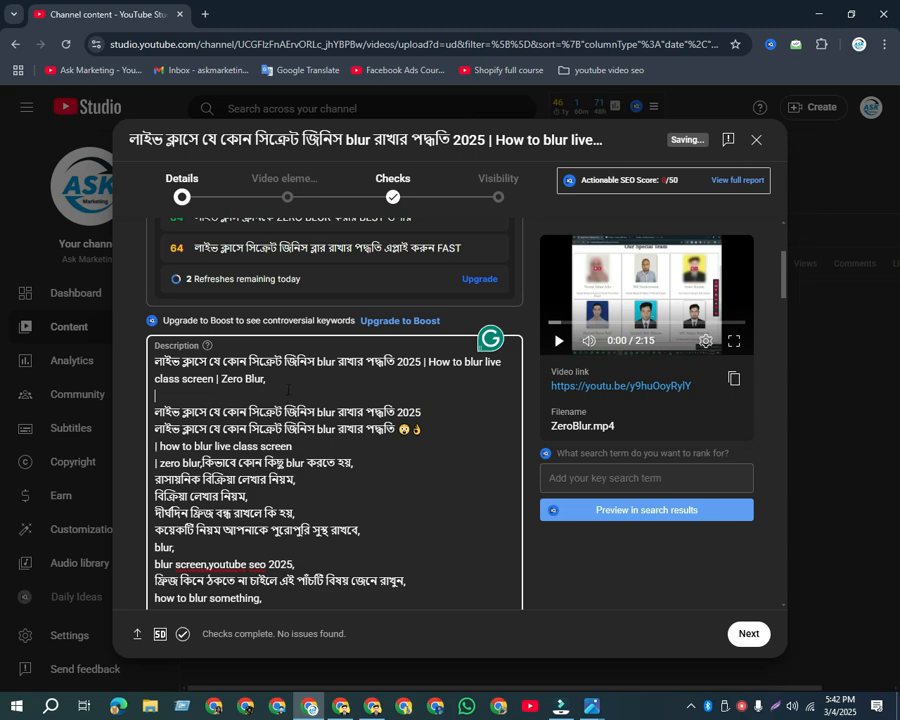
- Add the line "Ask marketing," below "ask marketing," at the end of the description, followed by blank lines
scroll(261, 398, down, 3)
click(251, 388)
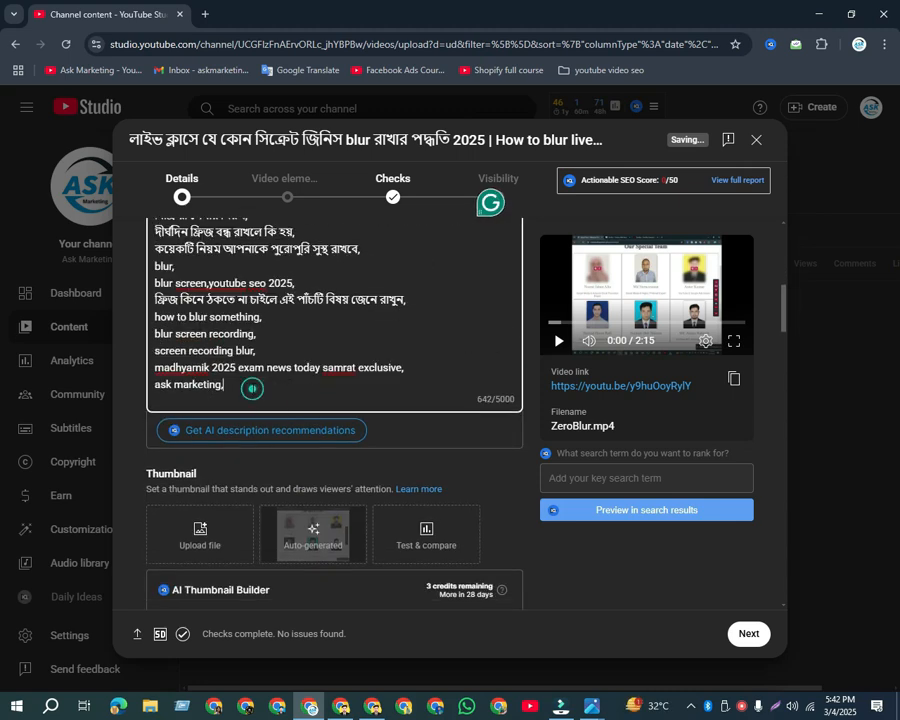
key(Return)
key(Return)
click(185, 404)
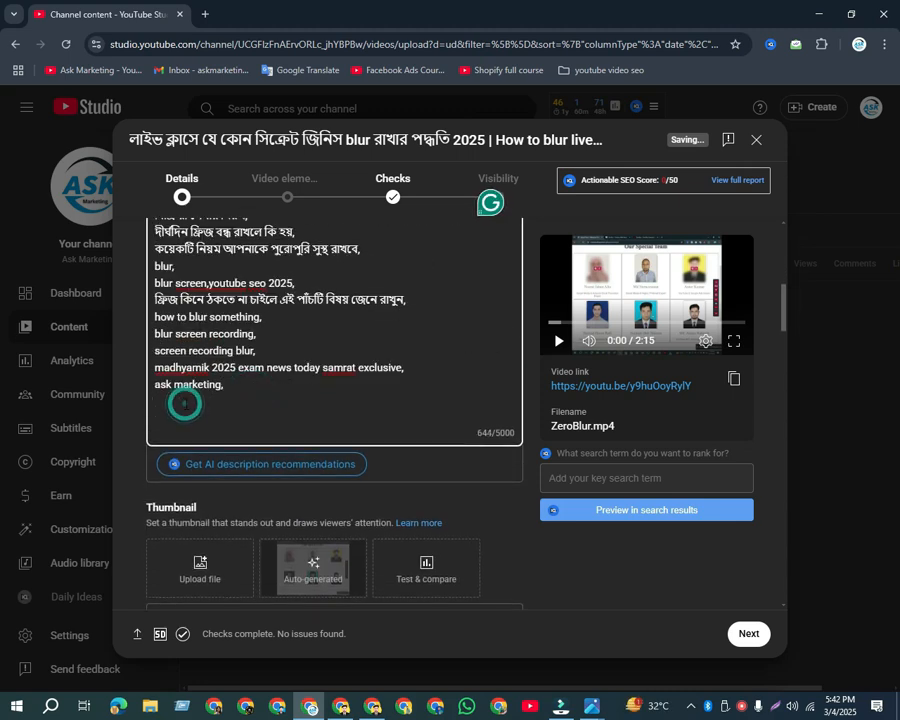
text(As)
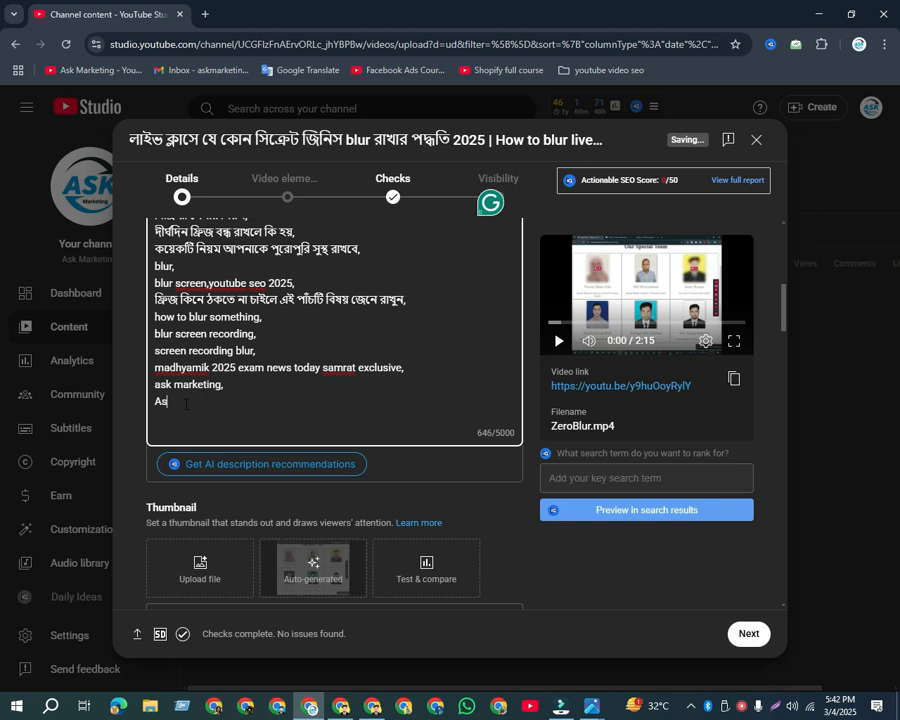
text(k marketing,)
key(Return)
key(Return)
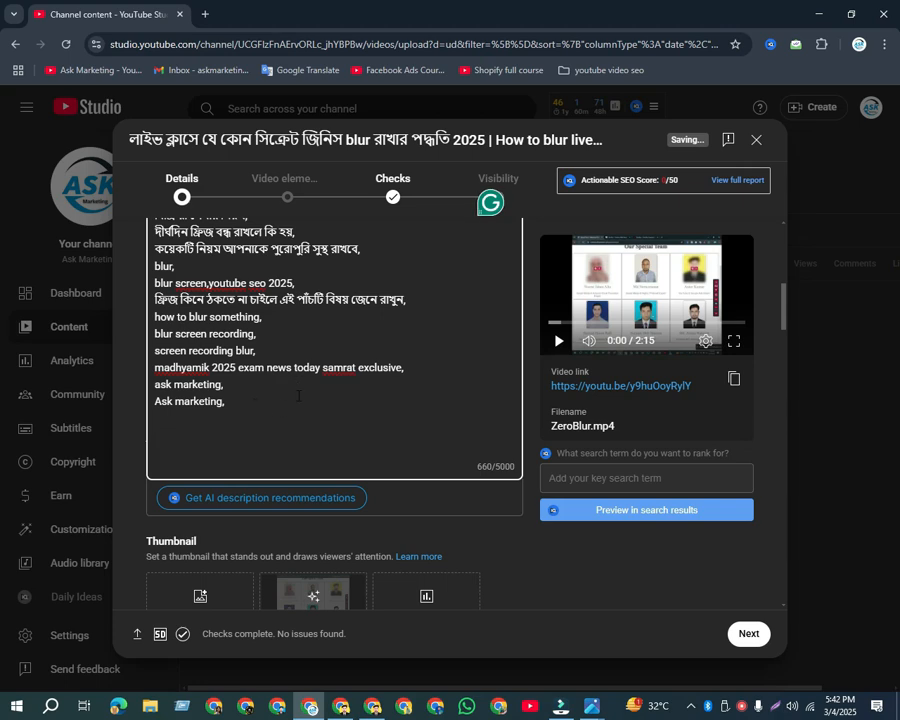
- Copy "Zero Blur" from the end of the video title and switch to the browser window holding the keyword research tabs
scroll(288, 396, up, 6)
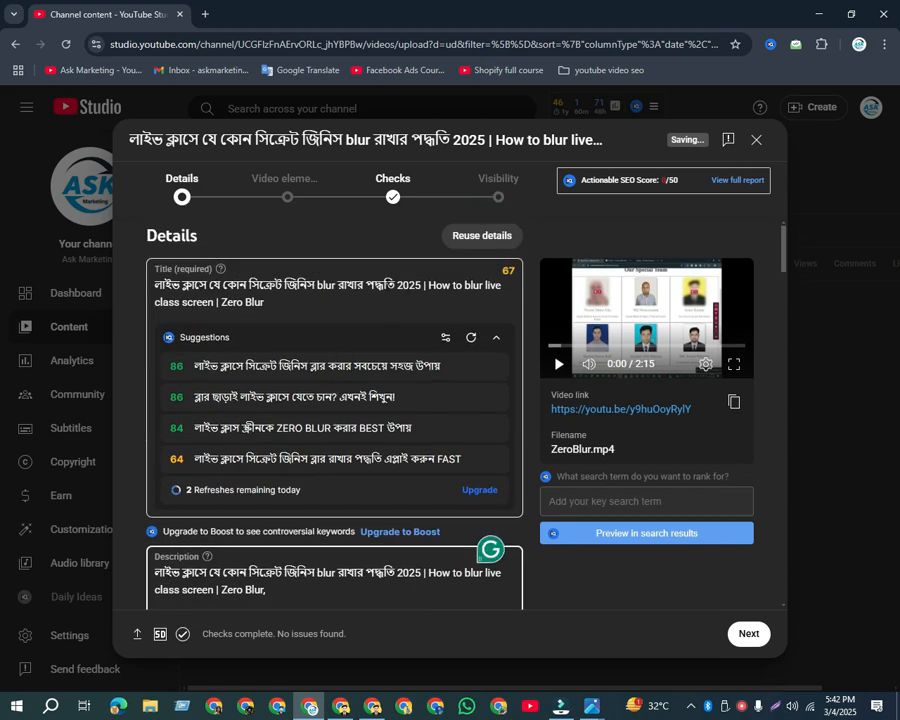
drag(221, 302, 265, 302)
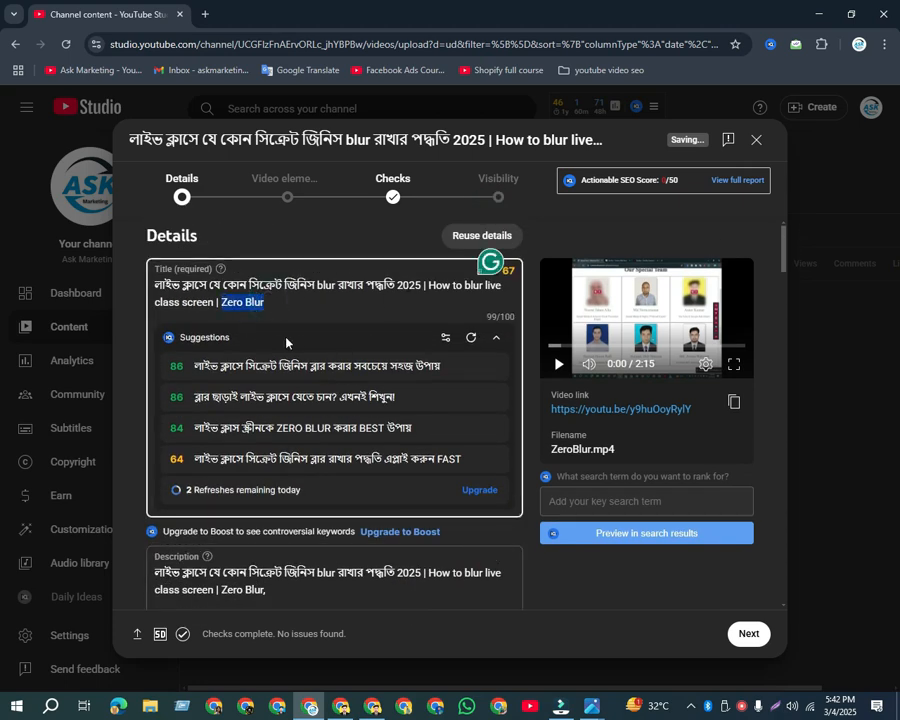
click(304, 308)
click(341, 706)
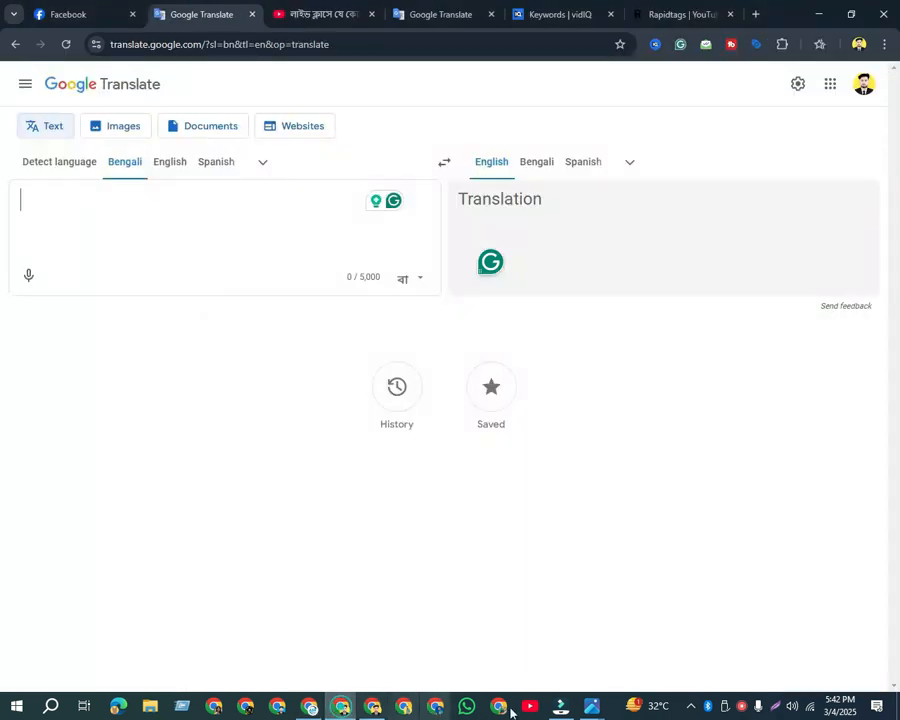
right_click(741, 706)
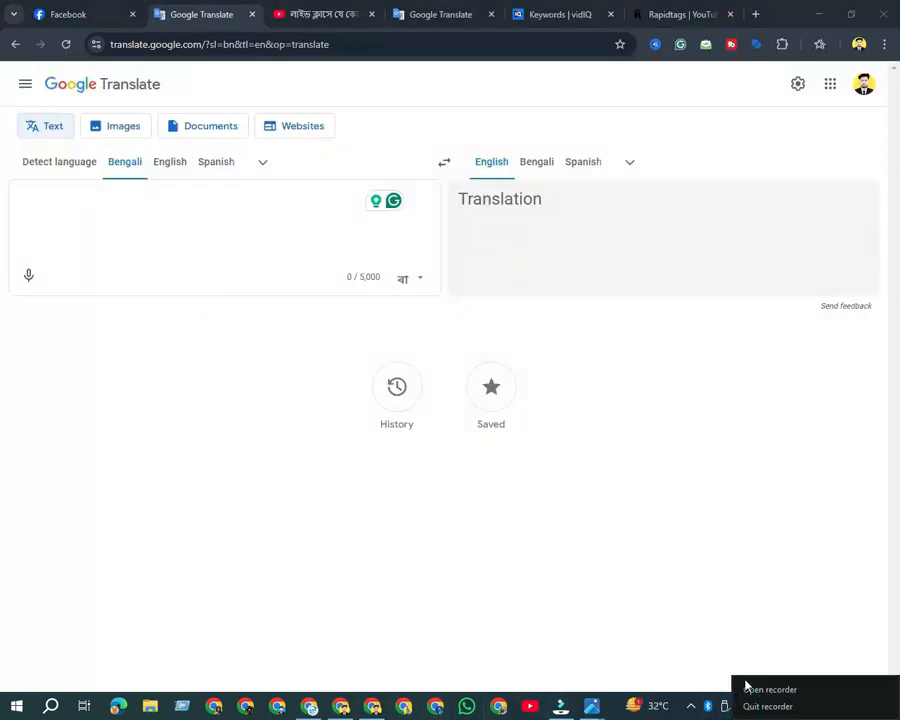
click(748, 687)
click(703, 670)
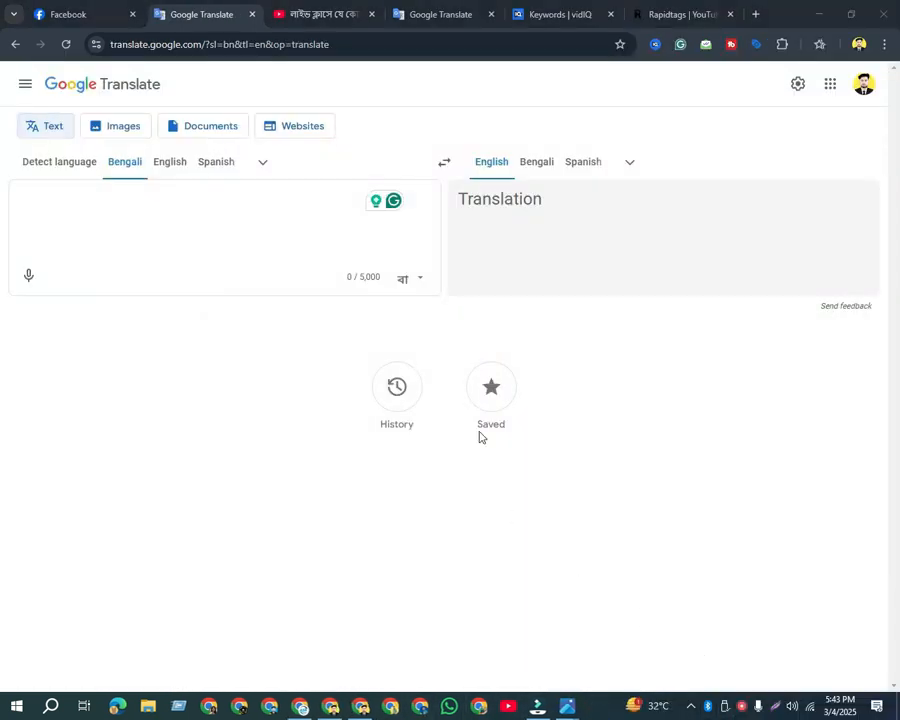
- Open the bookmarked All Hashtag site in a new tab
click(755, 14)
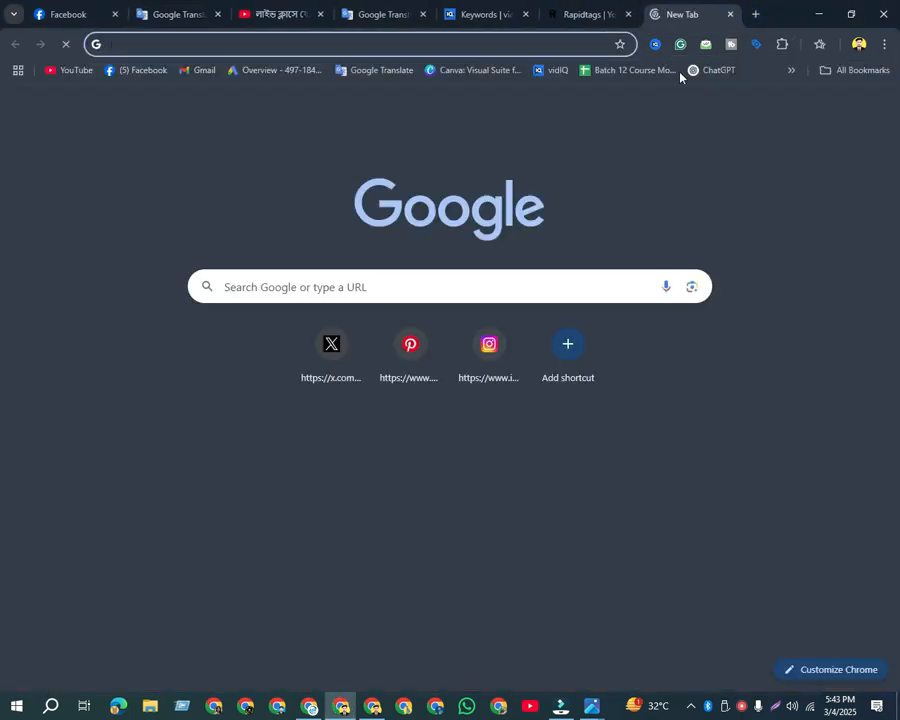
click(790, 72)
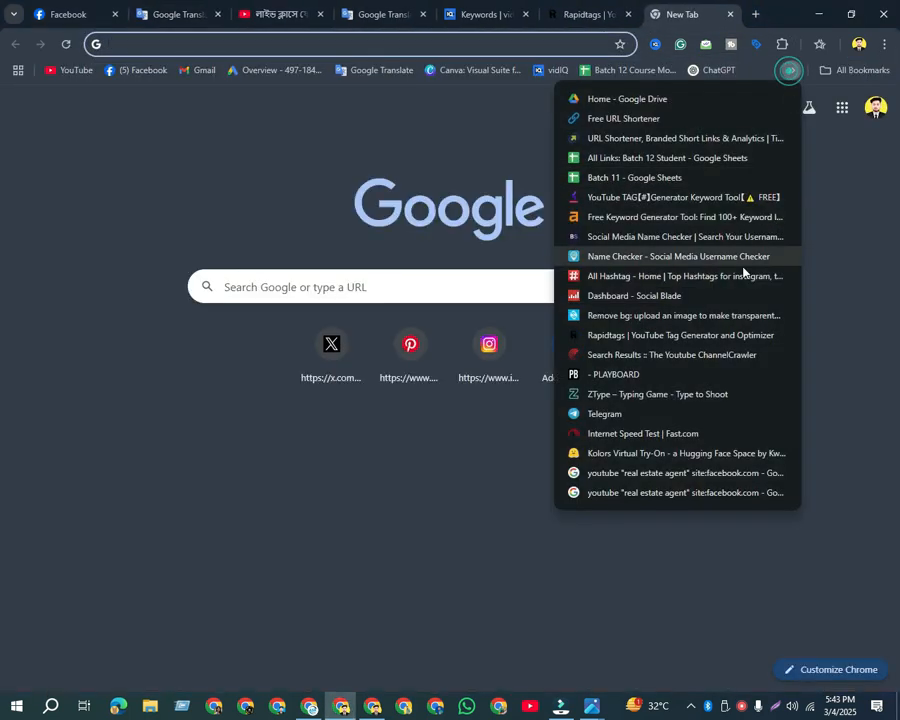
click(605, 277)
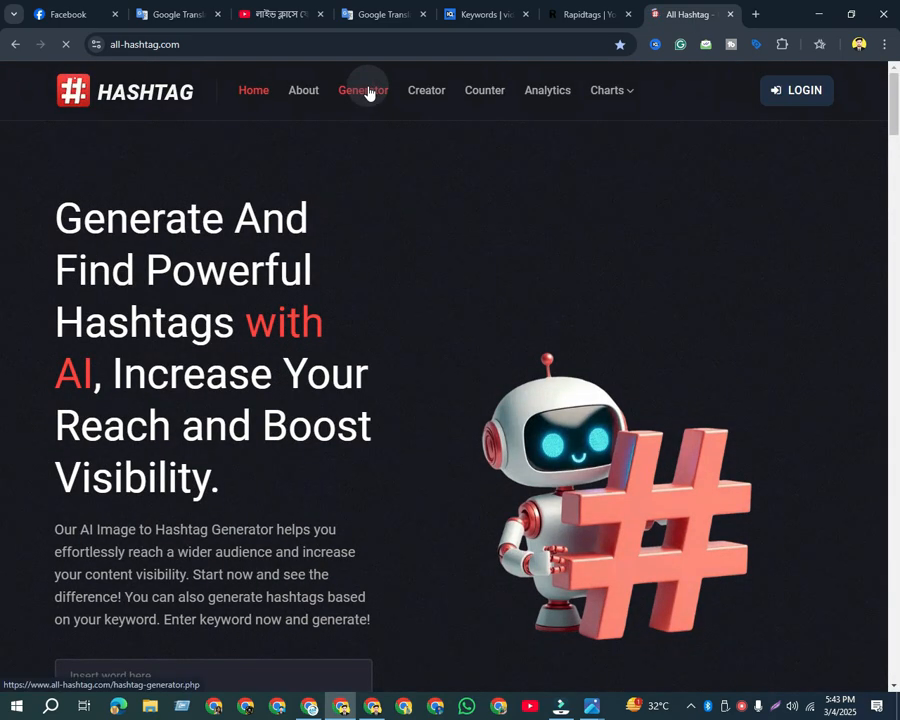
click(366, 91)
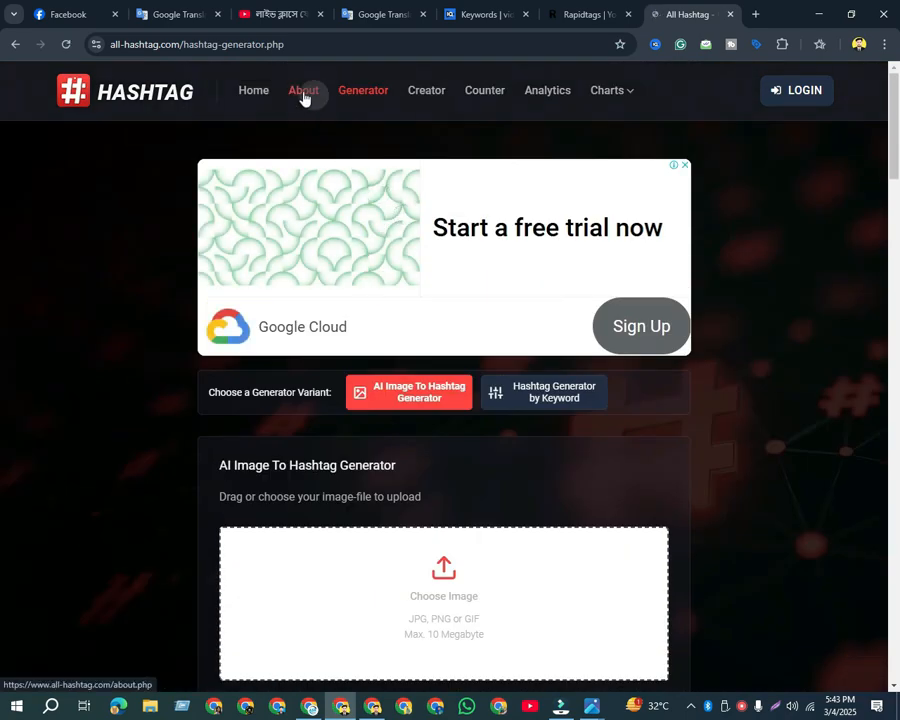
click(258, 90)
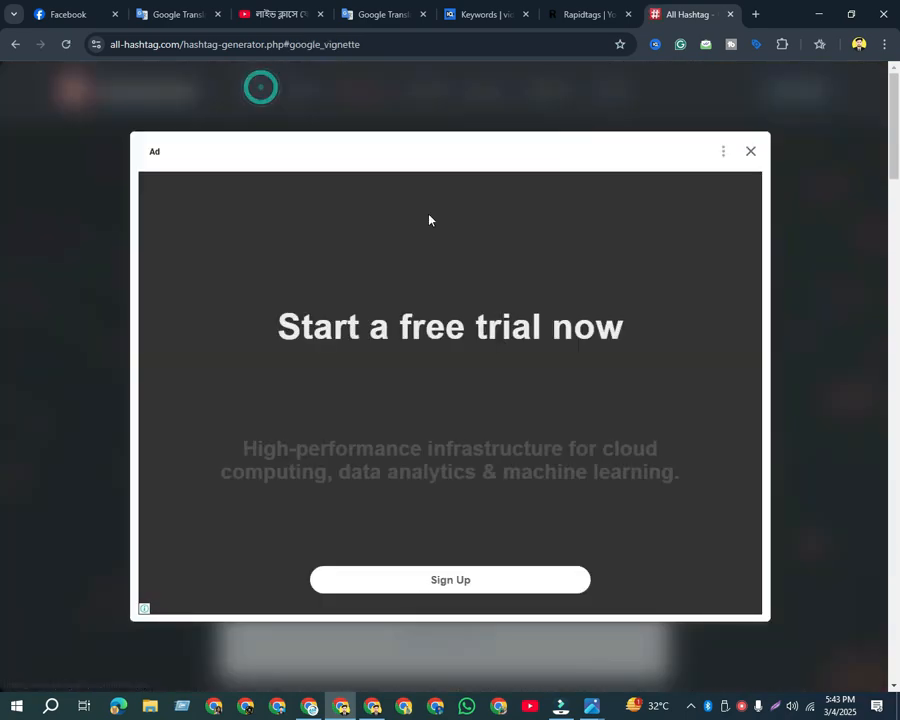
click(751, 149)
- Generate hashtags for the keyword "ZeroBlur" on the All Hashtag home page, check the results and close the site
scroll(280, 292, down, 5)
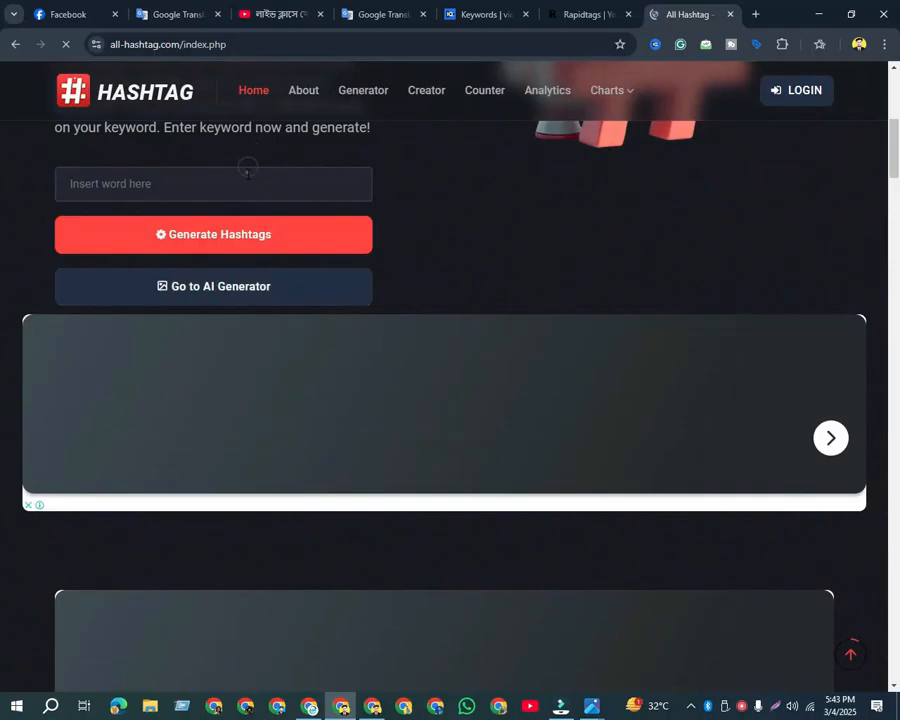
click(247, 174)
text(ZeroBlur)
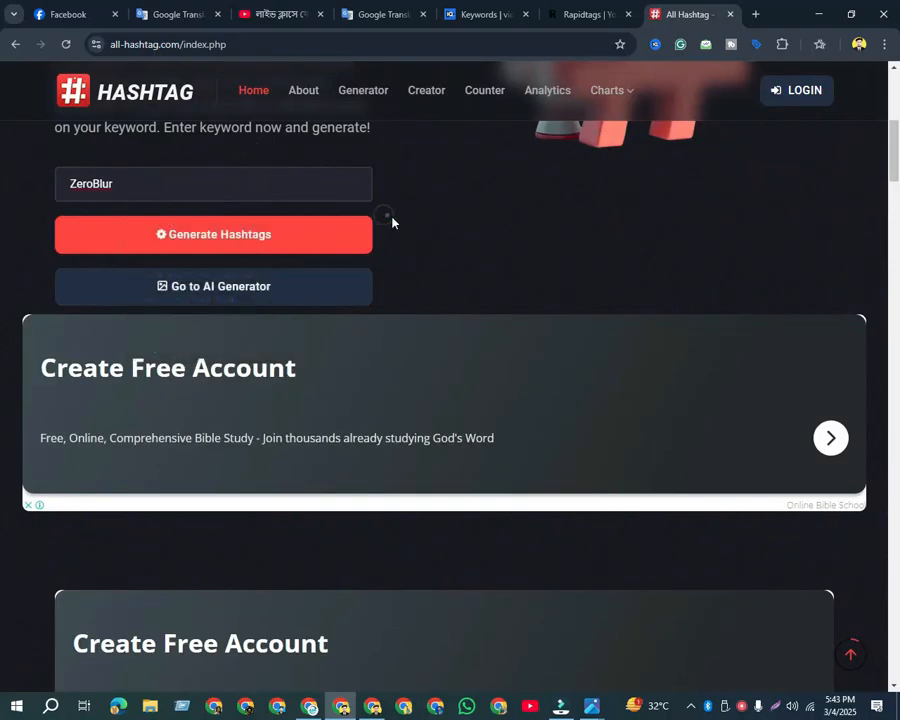
scroll(526, 273, down, 12)
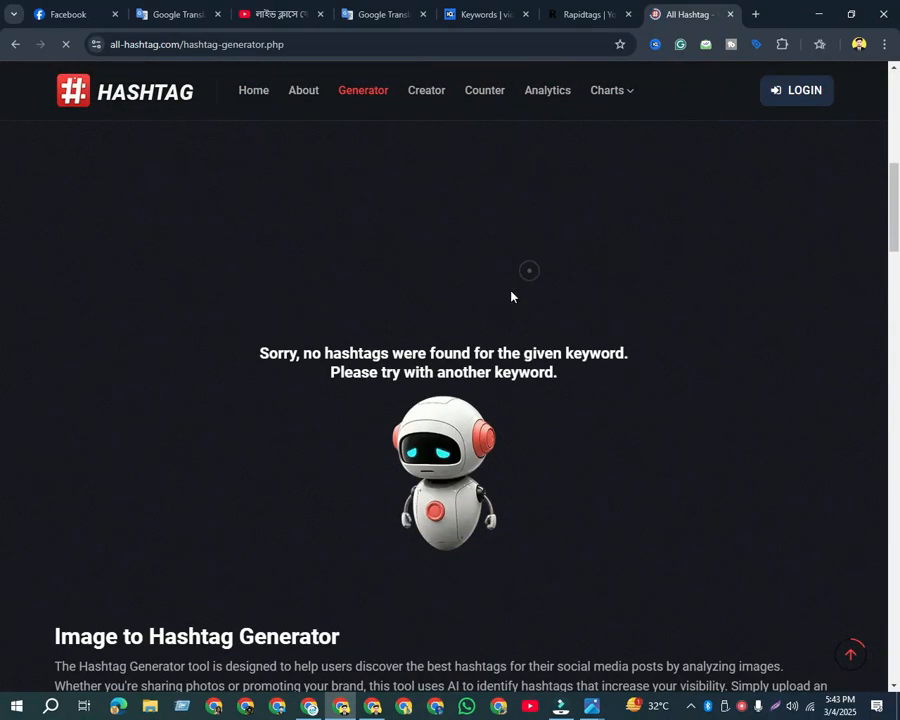
scroll(452, 342, up, 4)
click(755, 14)
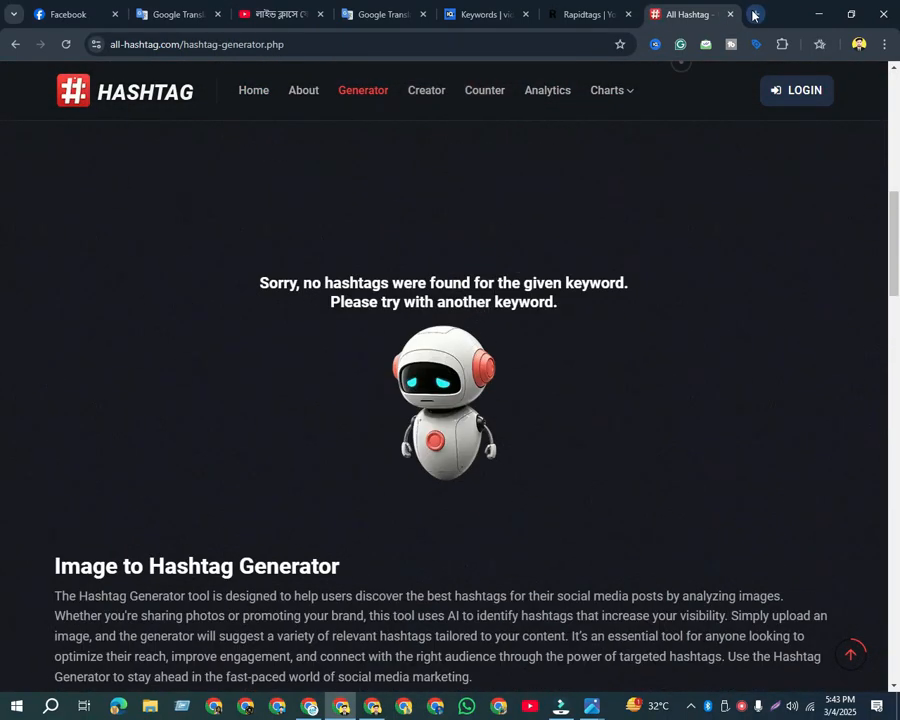
click(731, 14)
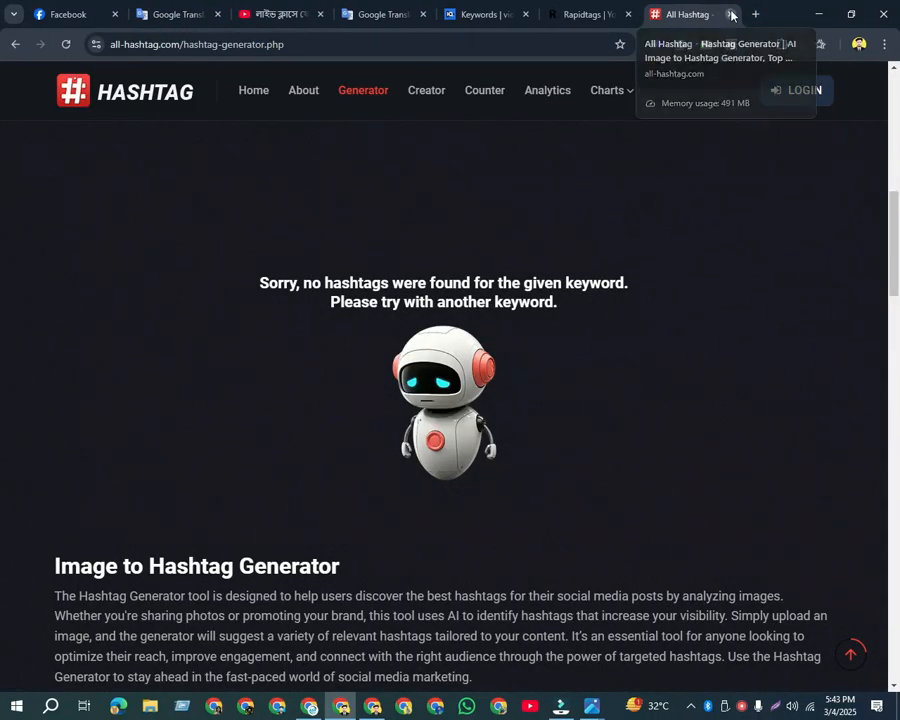
click(730, 14)
- Open the bookmarked YouTube tag generator from Keyword Tool in a new tab
click(755, 14)
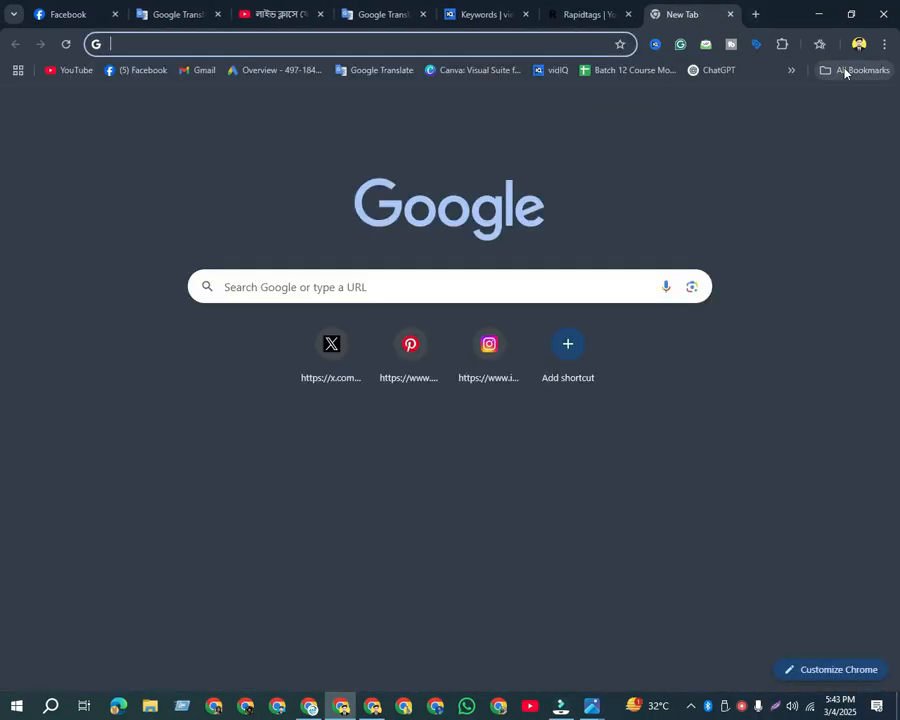
click(790, 69)
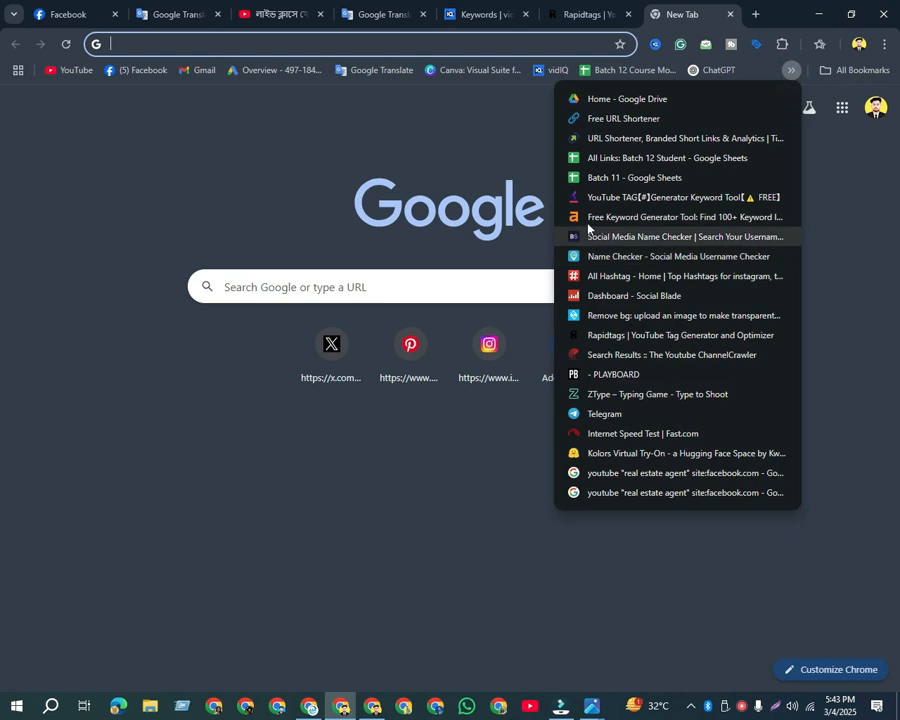
click(638, 201)
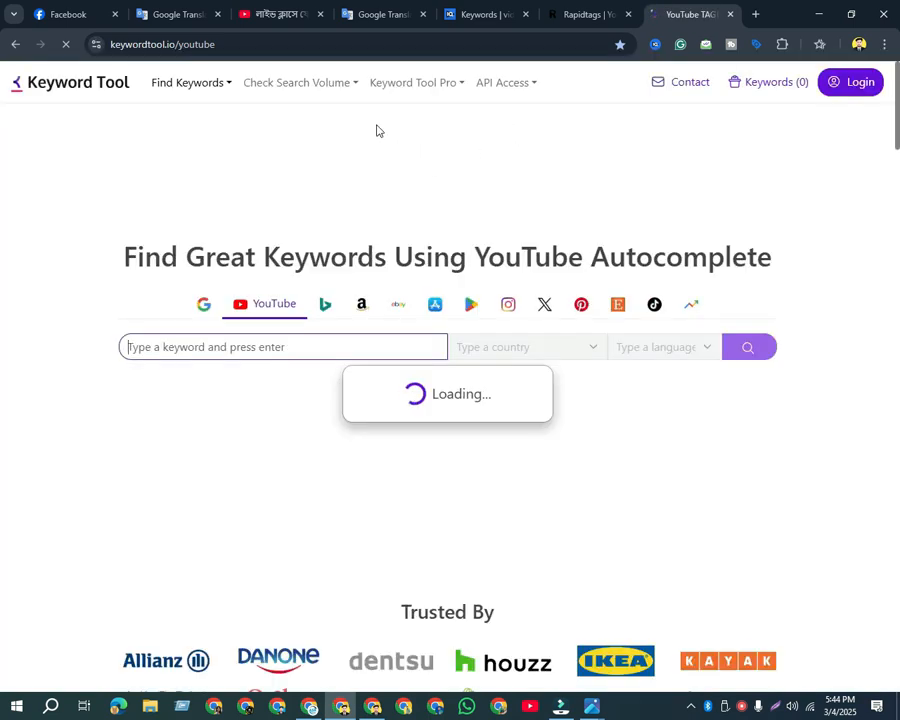
click(329, 341)
click(252, 347)
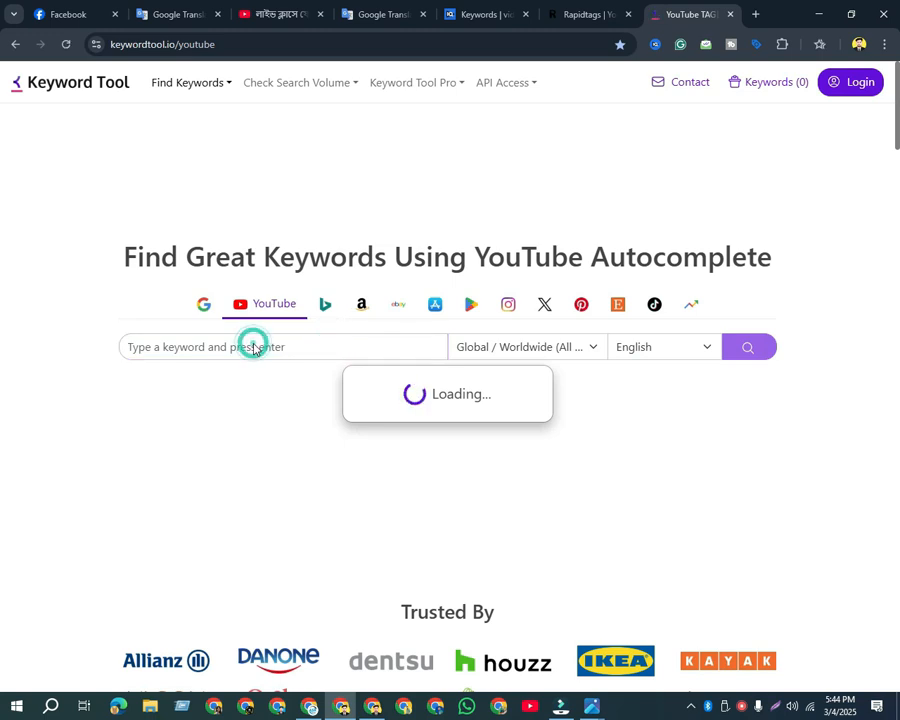
scroll(504, 334, down, 2)
scroll(450, 358, up, 1)
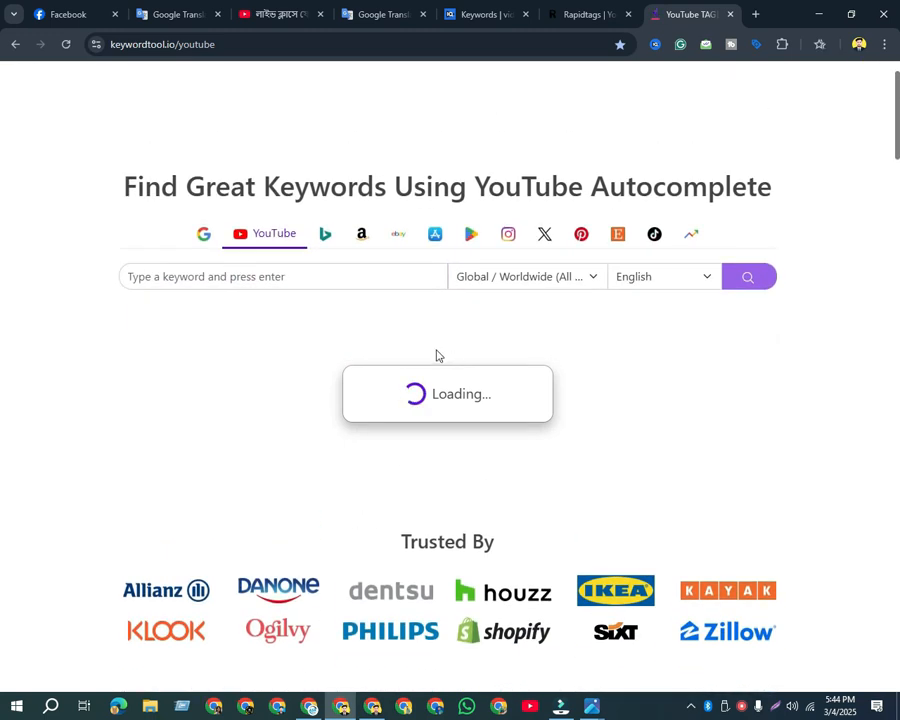
- Search Keyword Tool for YouTube keywords on "Zero Blur", for all countries in English
click(281, 275)
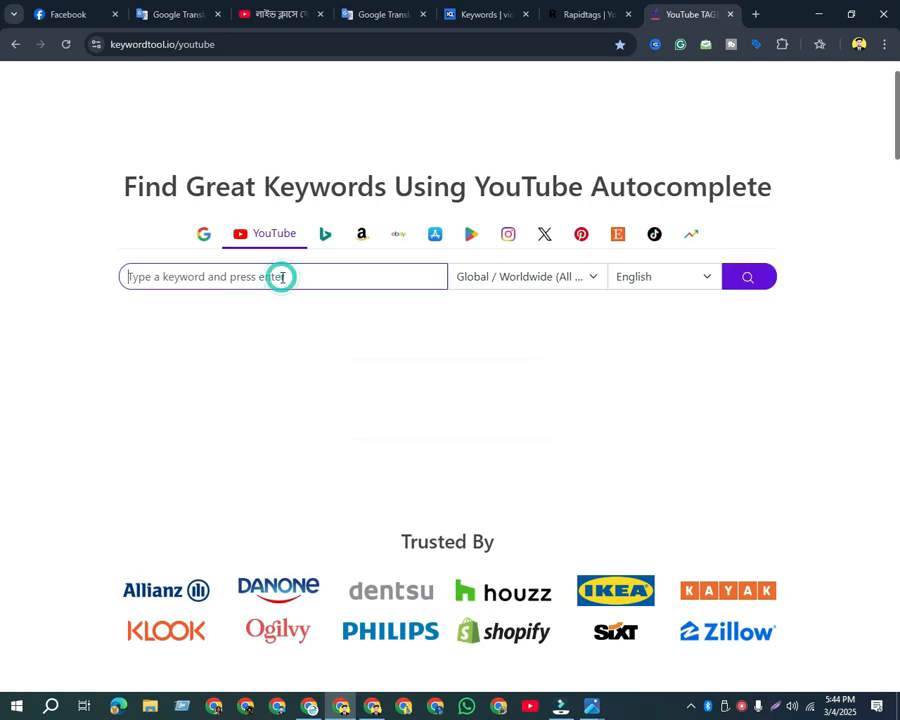
text(Zero Blur)
click(740, 283)
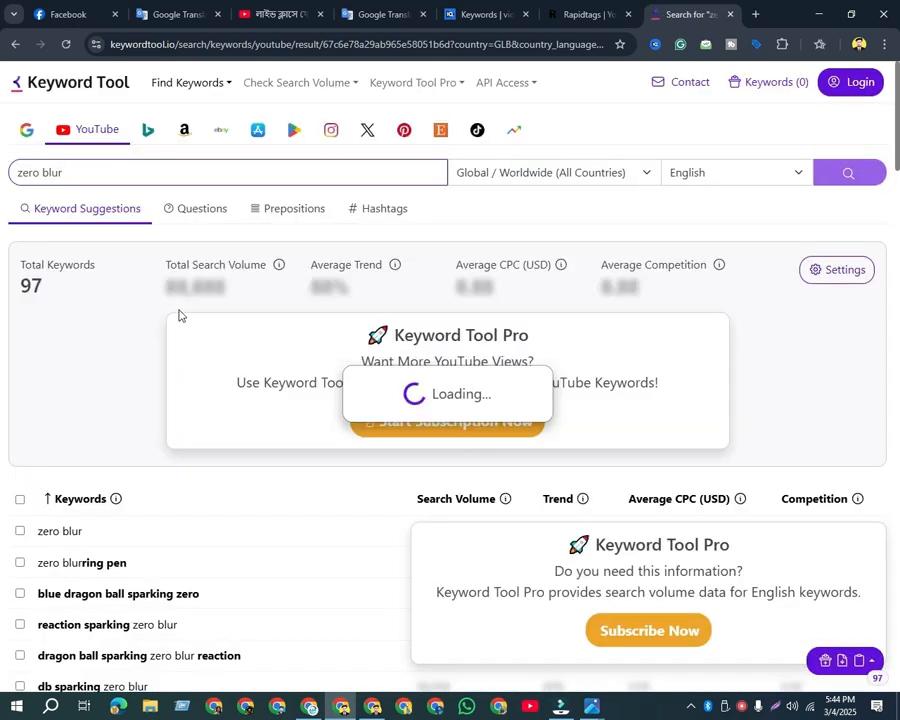
- Check the hashtag suggestions for the zero blur search
click(382, 210)
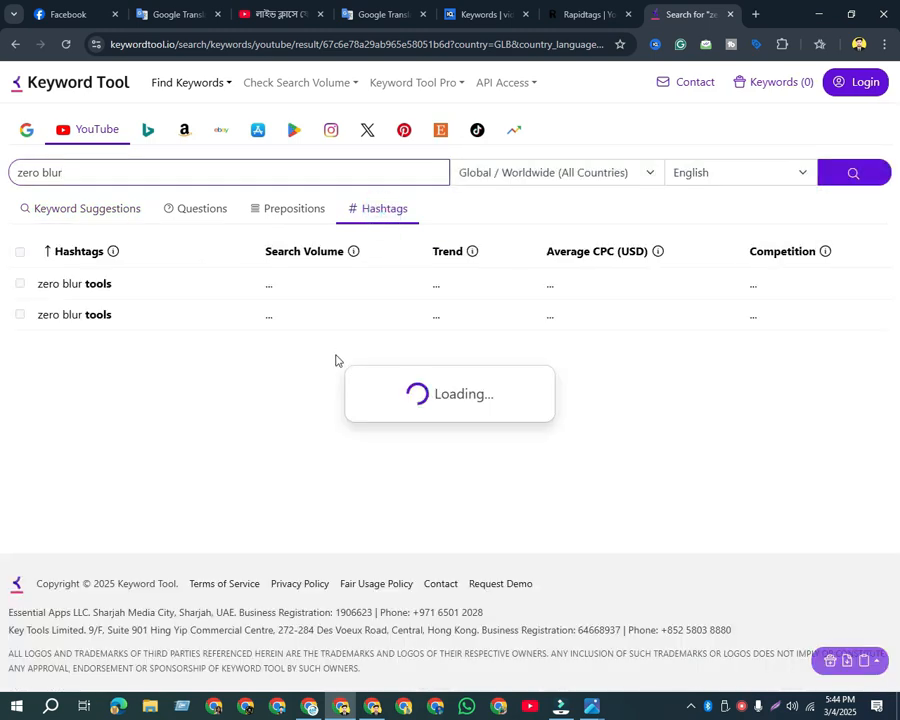
click(118, 391)
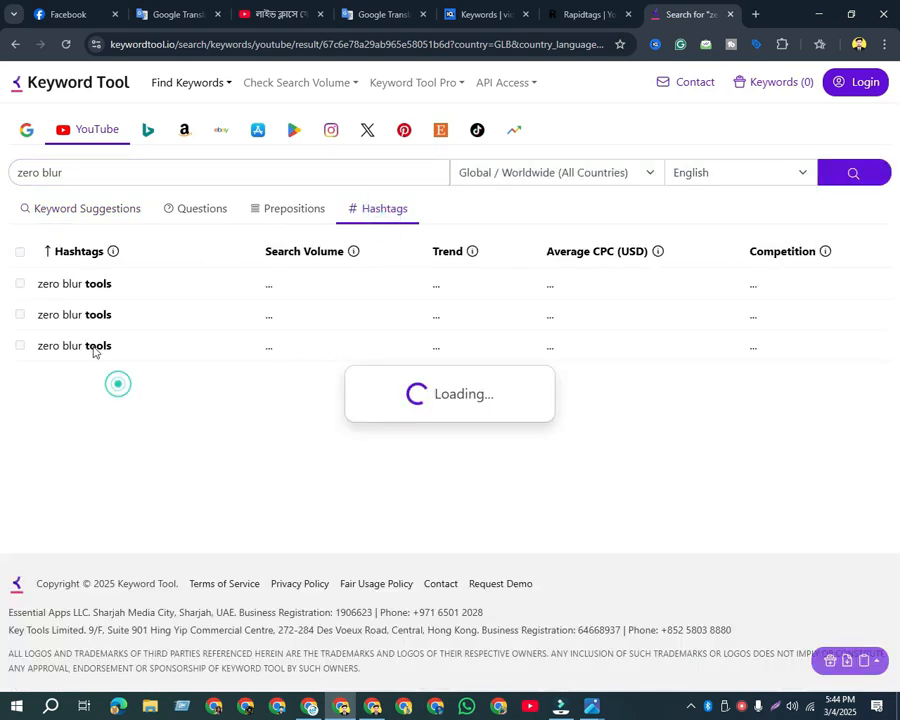
click(155, 360)
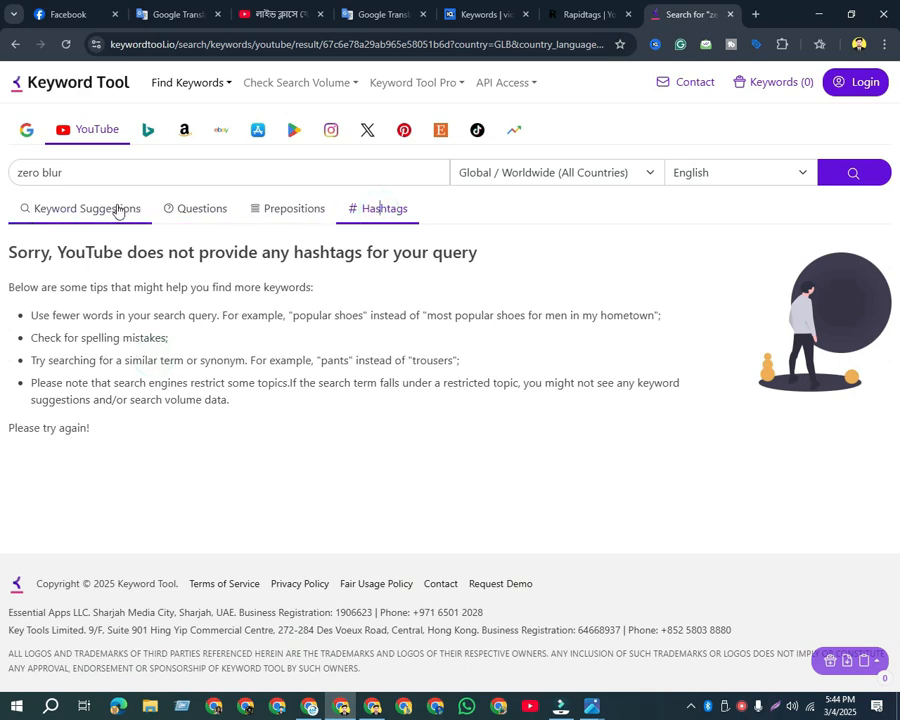
- Return to the keyword suggestions and copy the keywords from "zero blurring pen" through "infinix zero 30 4g camera blur setting"
click(117, 208)
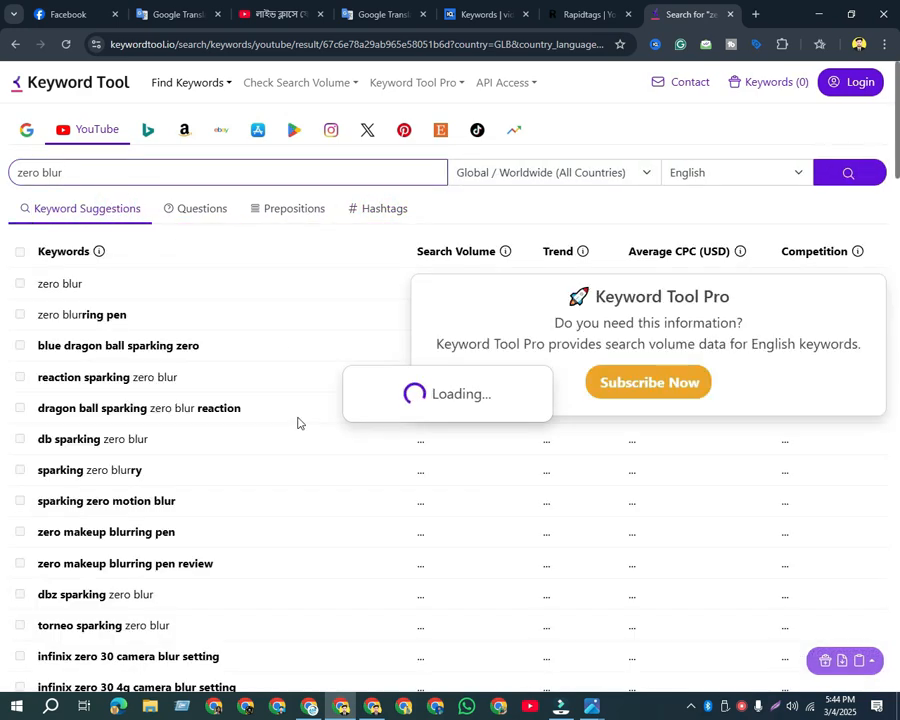
scroll(230, 415, down, 3)
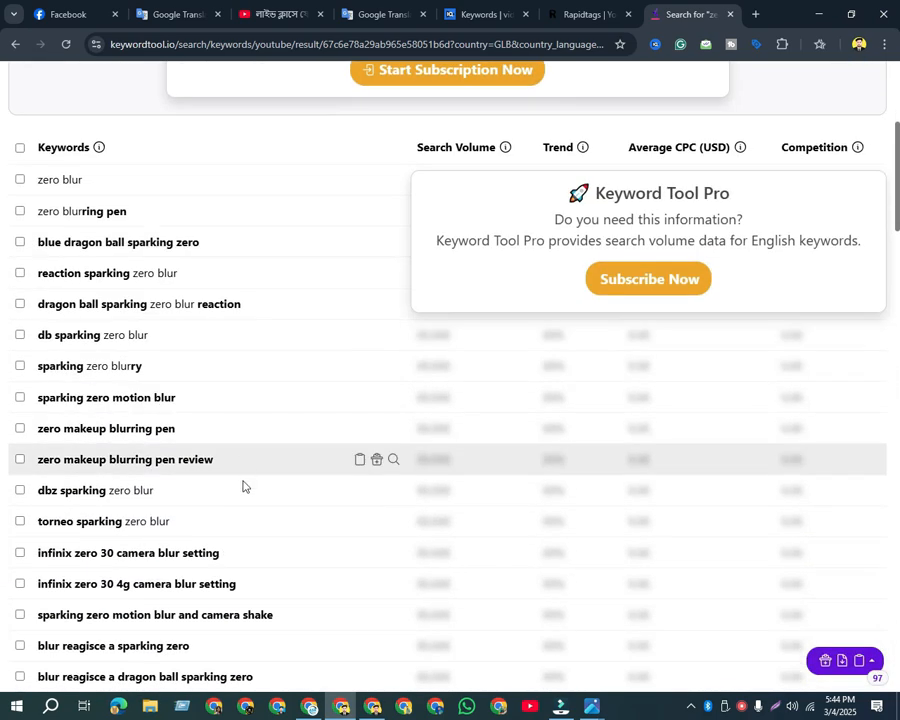
drag(243, 586, 36, 258)
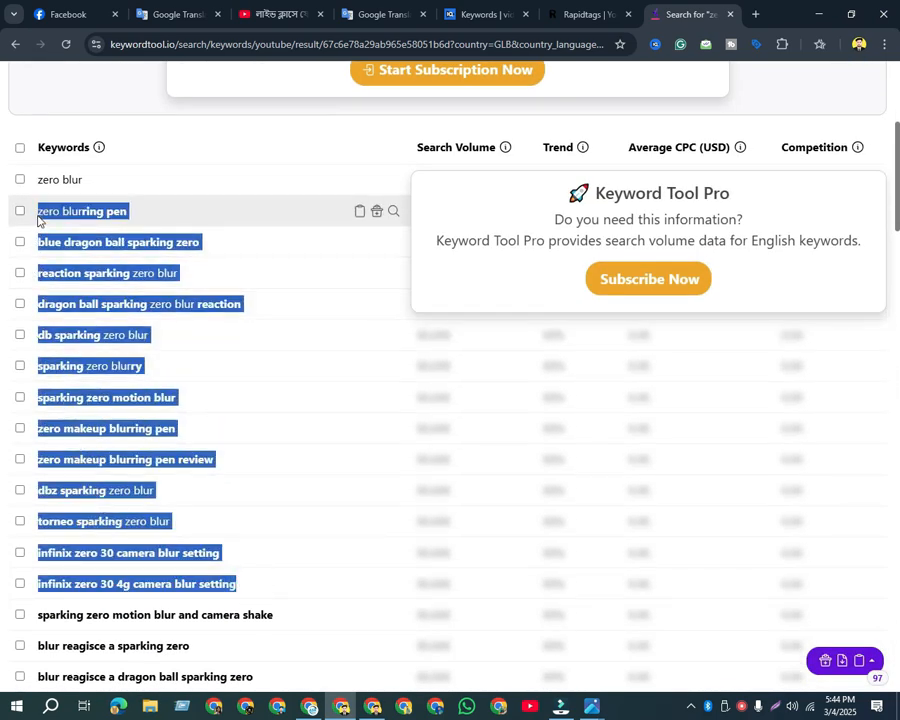
click(284, 141)
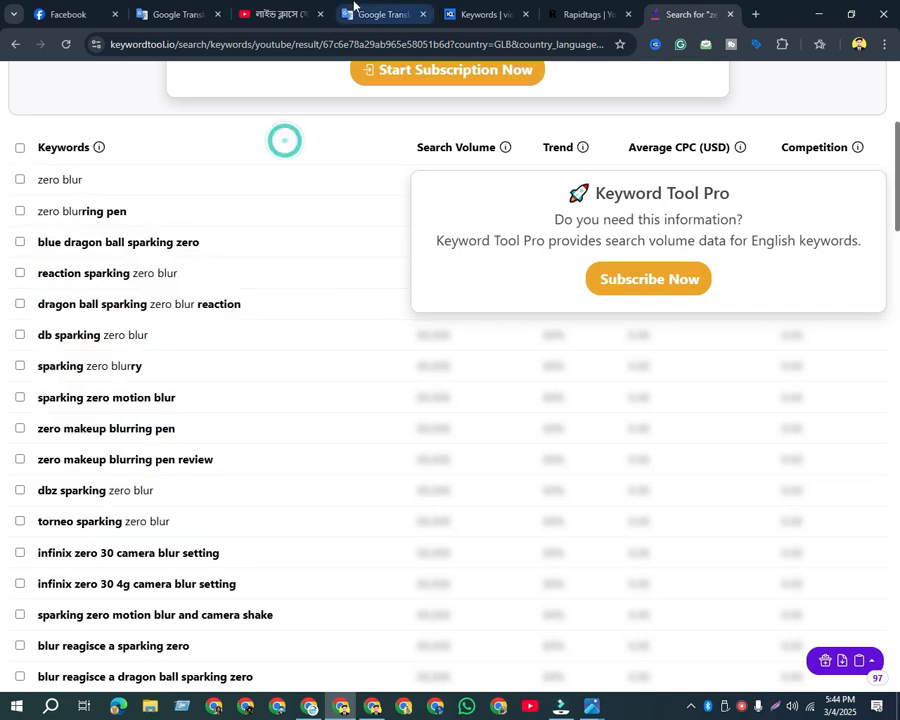
- Paste the copied keywords as source text in the first open Google Translate page
click(352, 10)
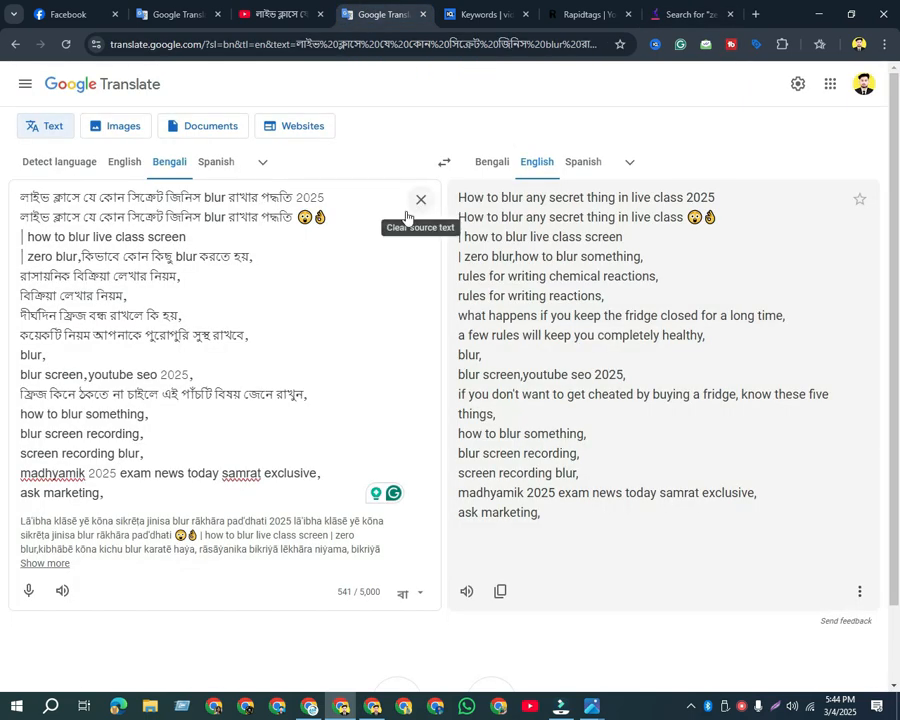
click(183, 17)
key(ctrl+v)
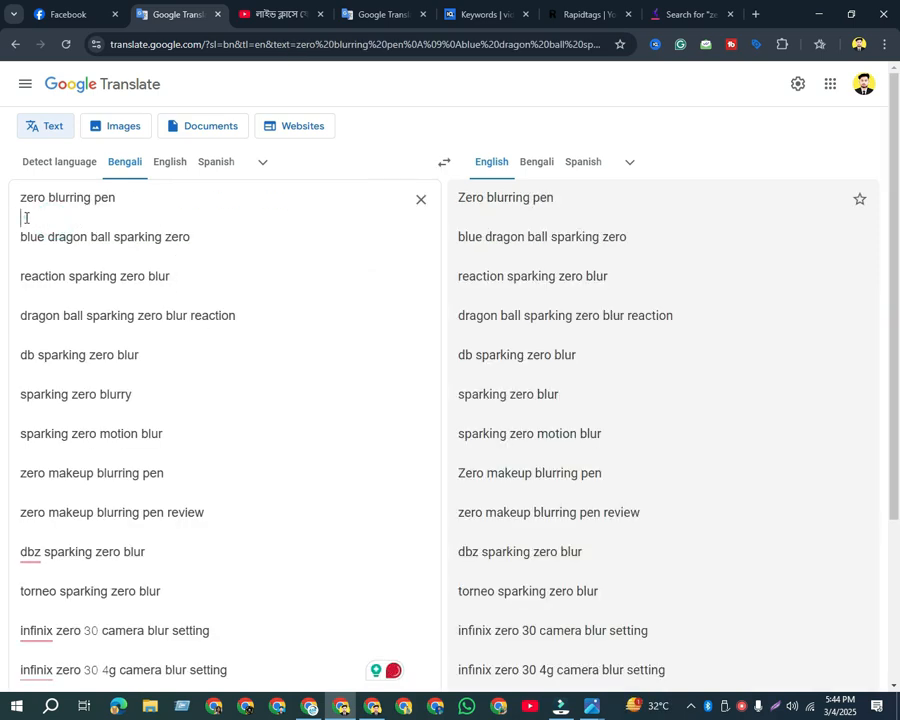
- Remove the blank lines between the pasted keywords so that they form one continuous list
click(26, 217)
key(BackSpace)
click(26, 246)
key(BackSpace)
click(32, 256)
key(BackSpace)
click(30, 274)
key(BackSpace)
click(35, 297)
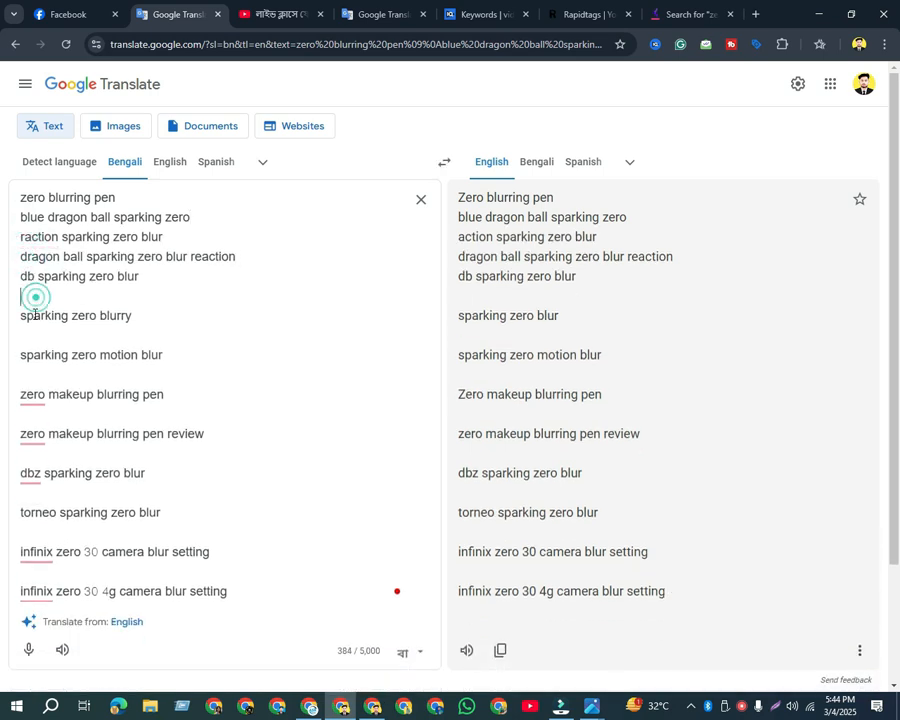
key(BackSpace)
click(32, 316)
key(BackSpace)
click(32, 332)
key(BackSpace)
click(32, 355)
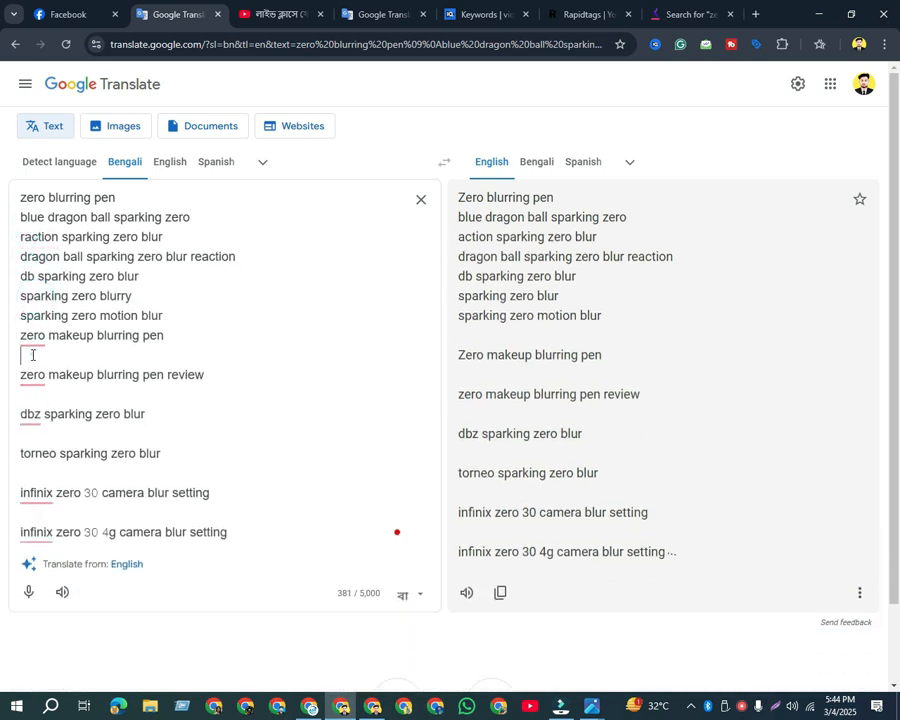
key(BackSpace)
click(32, 374)
key(BackSpace)
click(32, 396)
key(BackSpace)
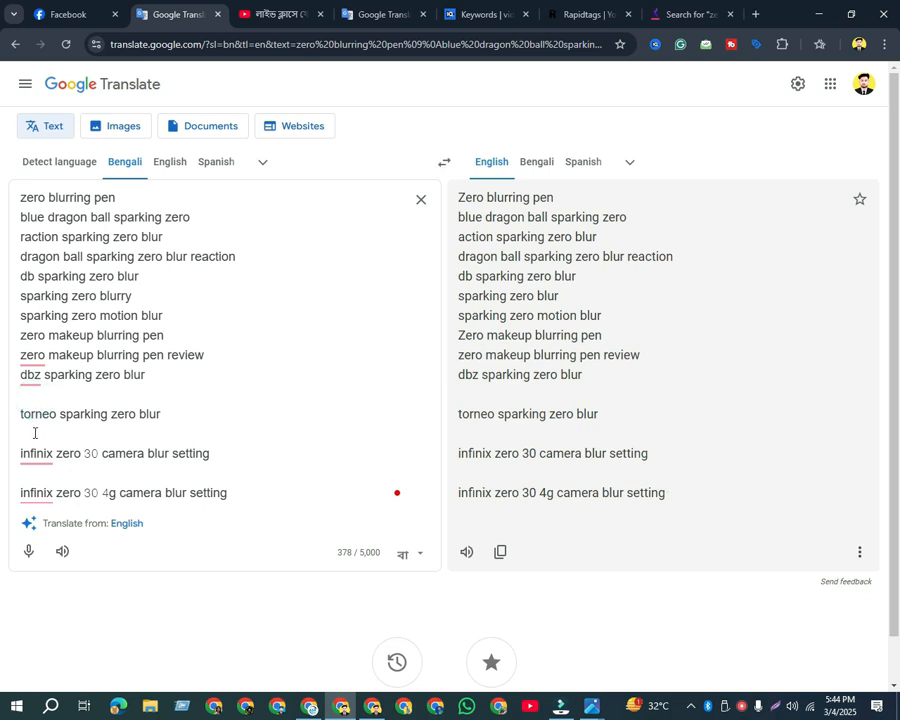
click(32, 418)
key(BackSpace)
click(30, 430)
key(BackSpace)
- Cut the entire cleaned keyword list out of the Google Translate source text
drag(214, 414, 36, 289)
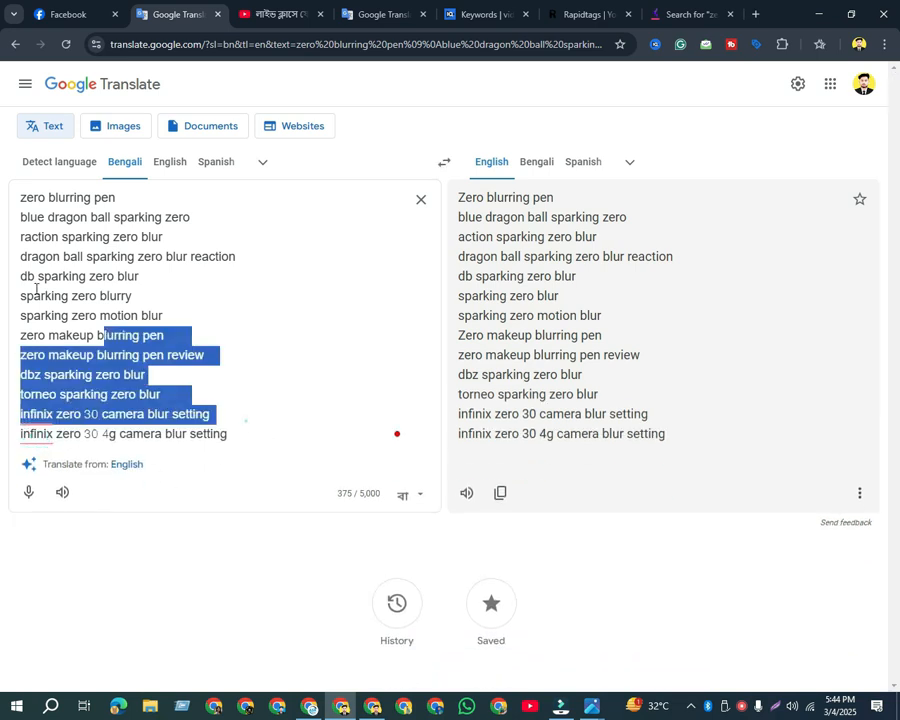
drag(245, 418, 12, 192)
click(267, 414)
key(ctrl+a)
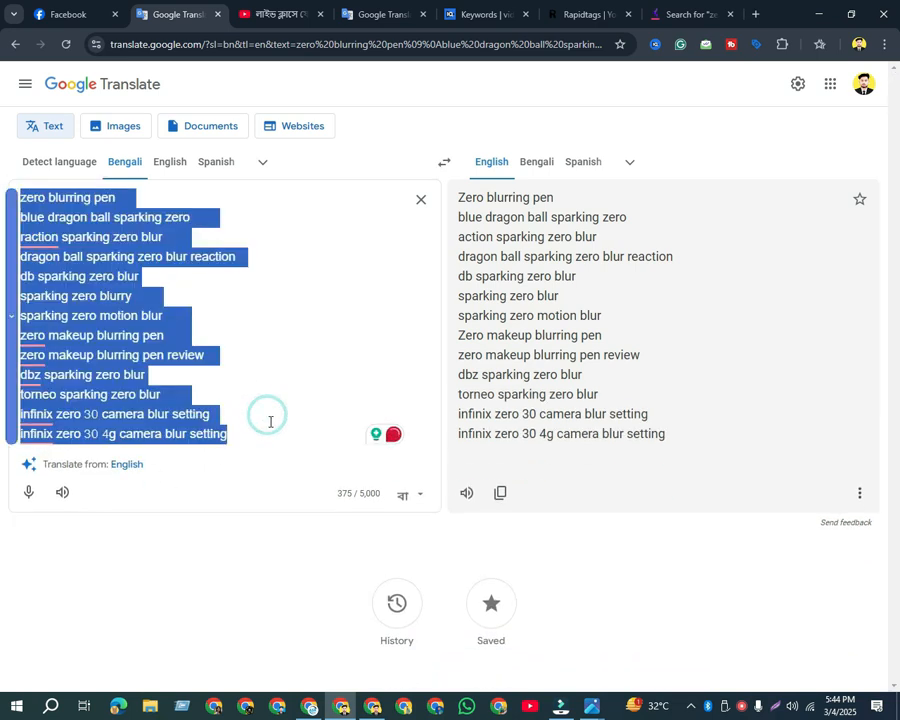
key(ctrl+x)
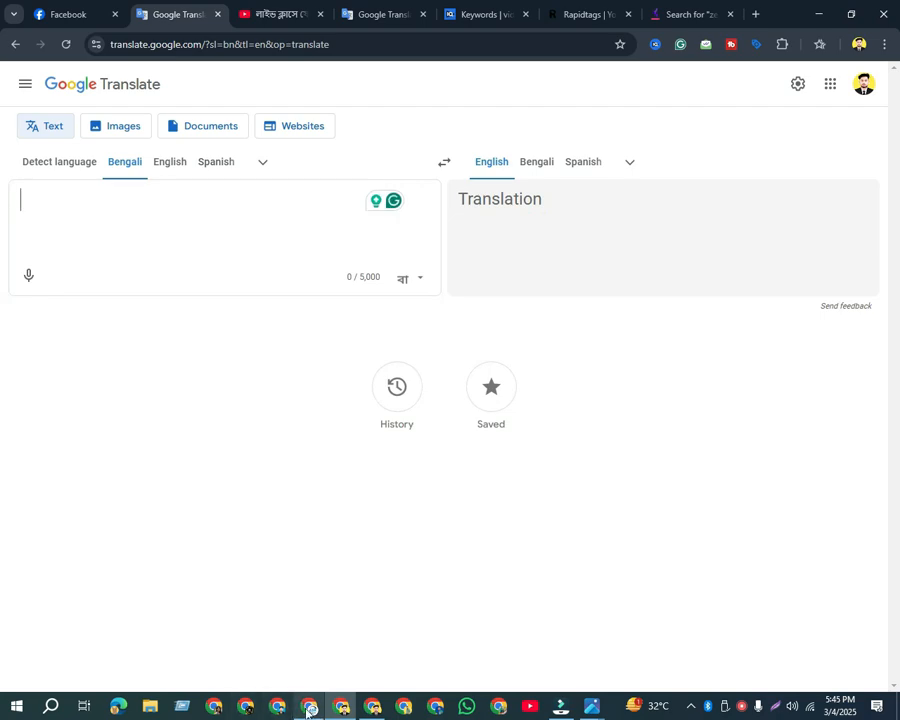
- Switch to YouTube Studio and paste the keyword list directly below "Ask marketing," in the video description, without a blank line between
click(308, 708)
scroll(360, 490, down, 5)
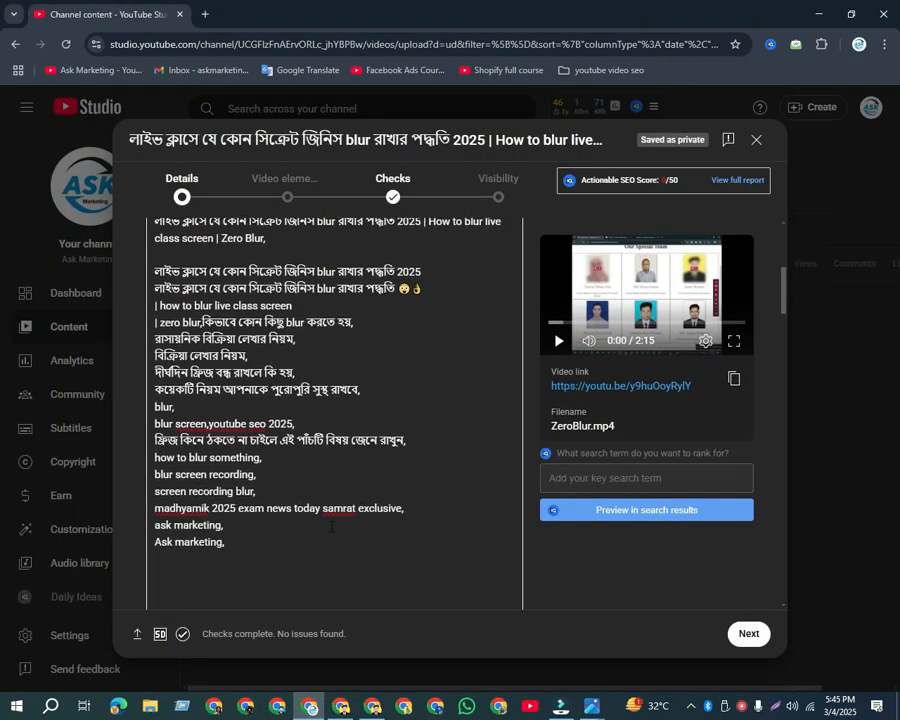
click(241, 540)
key(Return)
key(Return)
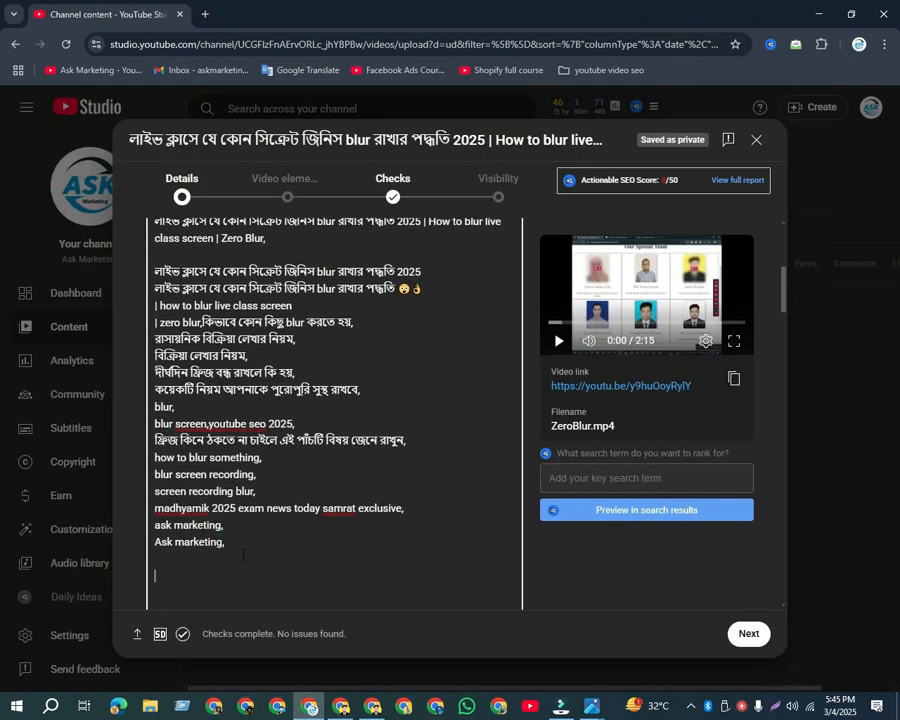
key(ctrl+v)
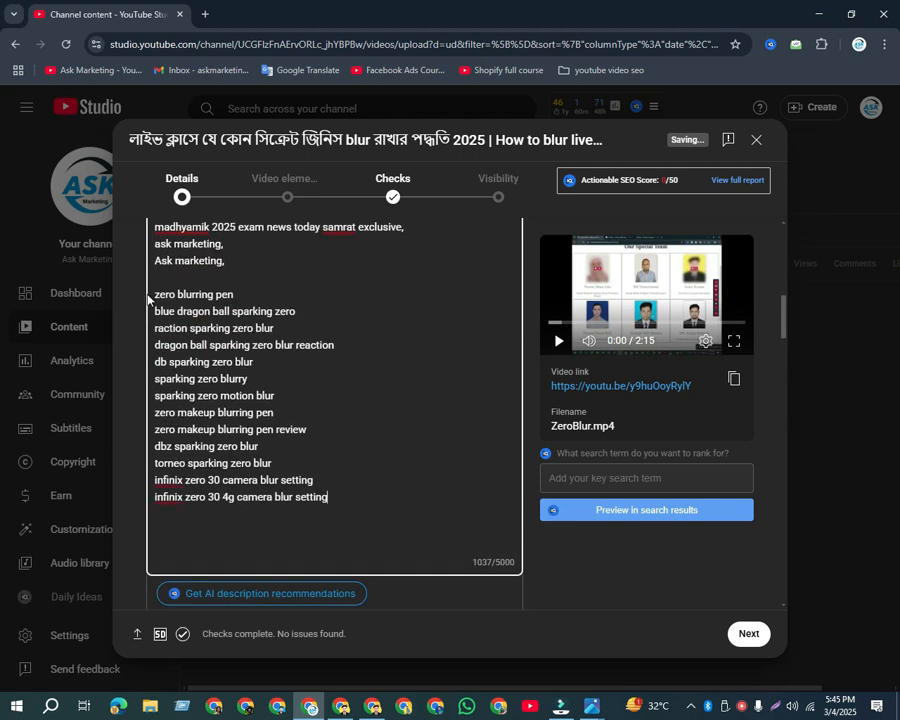
key(BackSpace)
- Add the hashtag #ZeroBlur, based on the "Zero Blur" wording in the title, on the last line of the description
scroll(269, 386, up, 10)
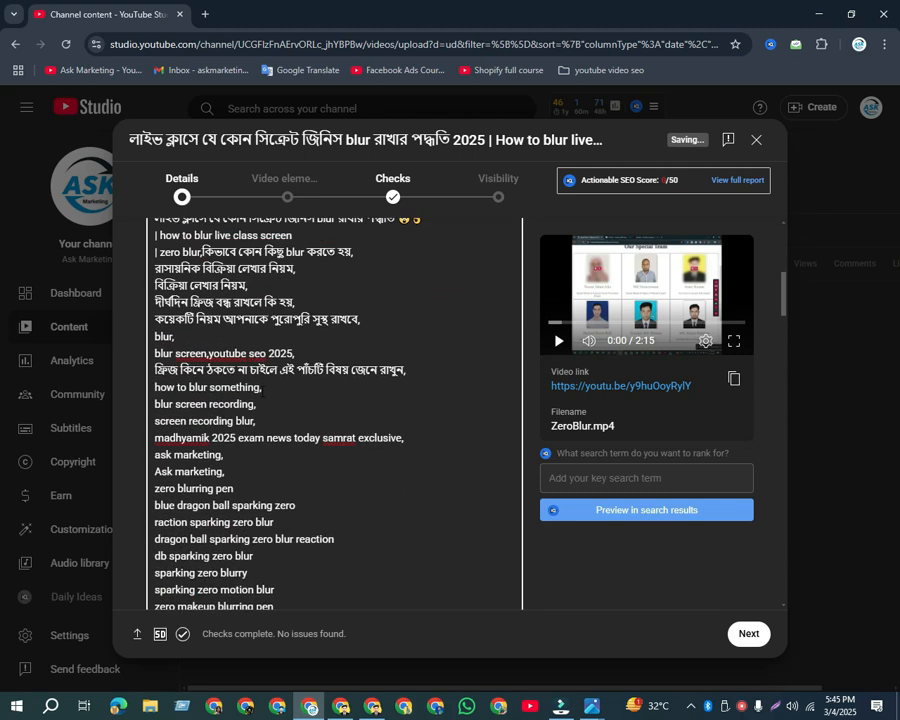
scroll(269, 386, up, 2)
drag(266, 302, 221, 302)
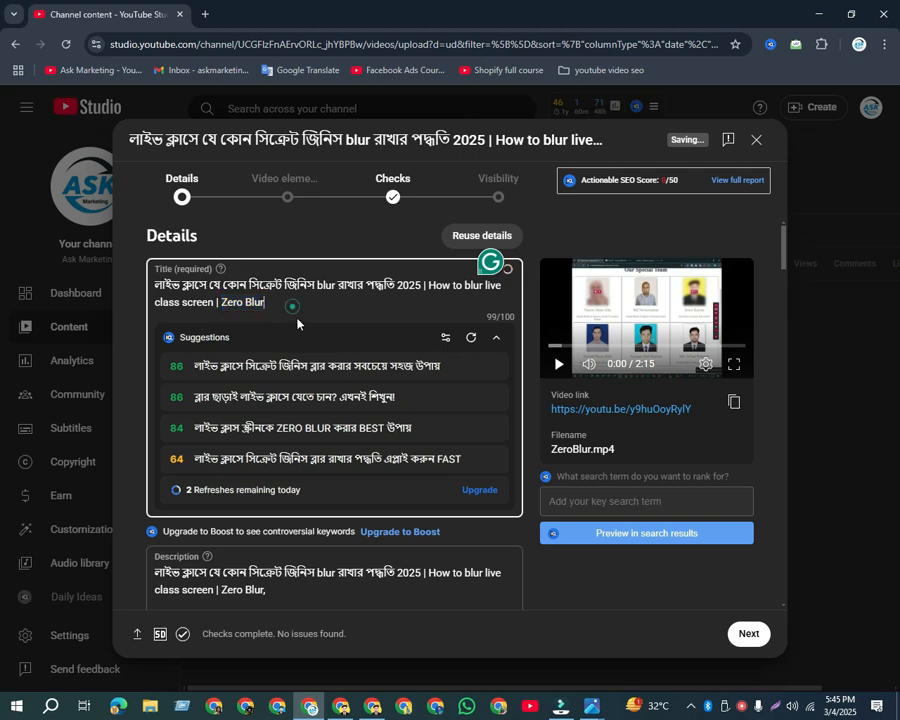
scroll(292, 307, down, 10)
click(196, 319)
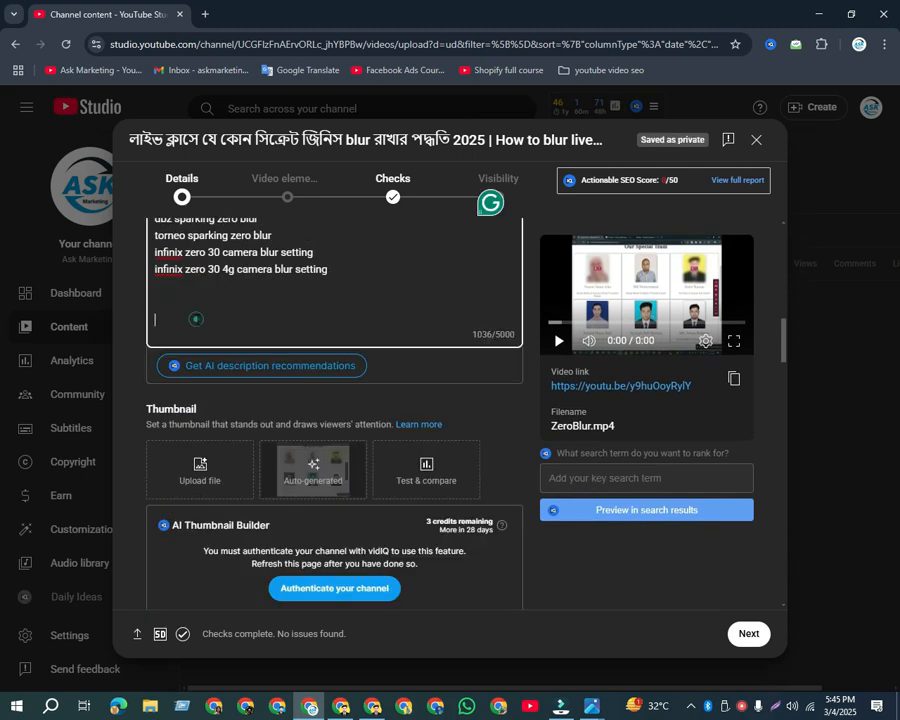
text(#ZeroBlur)
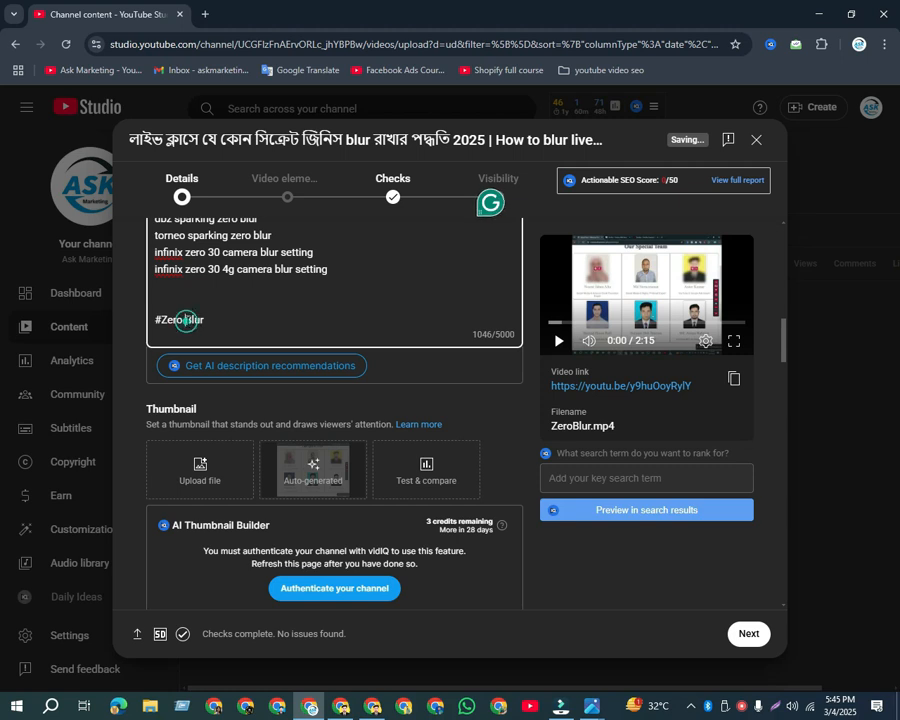
key(BackSpace)
- Copy the hashtag and extend the line with #ZeroBlur, #ZeroBlurs and #ZeroBlur2025
drag(202, 320, 156, 320)
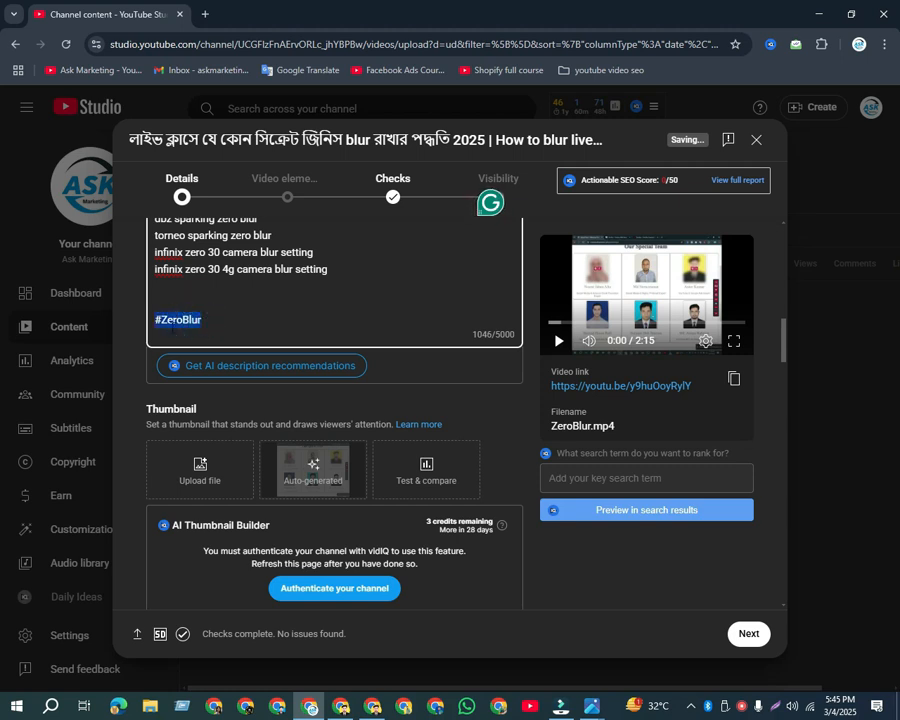
click(214, 323)
key(ctrl+v)
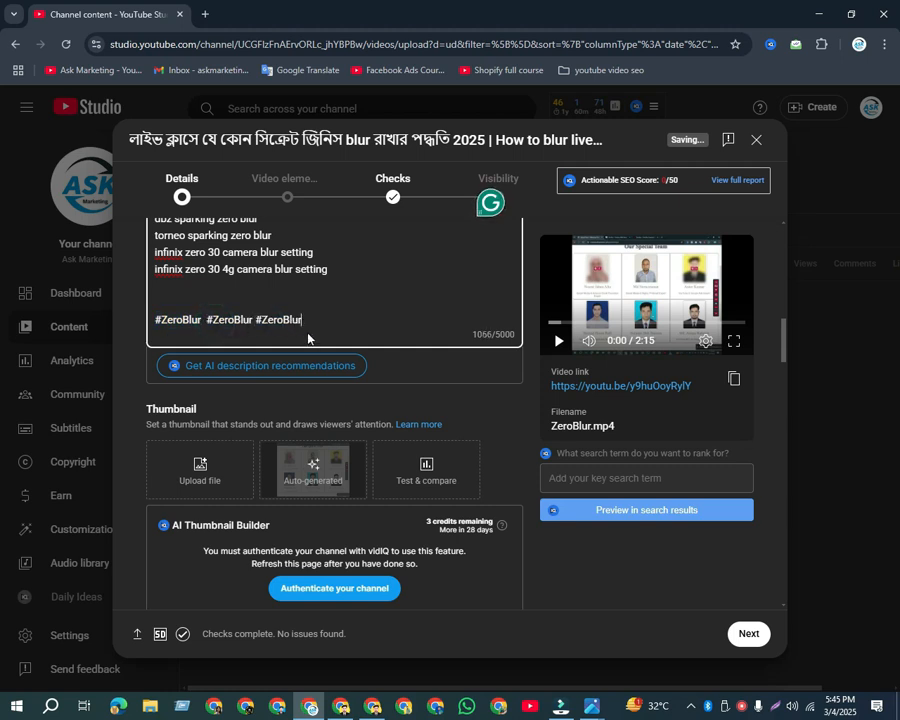
key(ctrl+v)
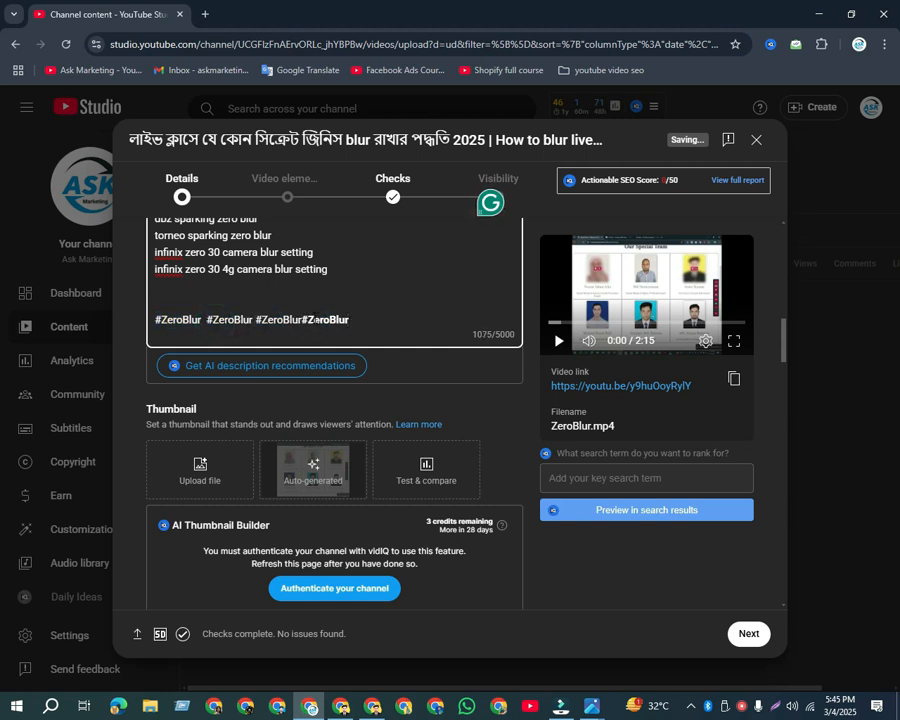
click(354, 320)
text(2025)
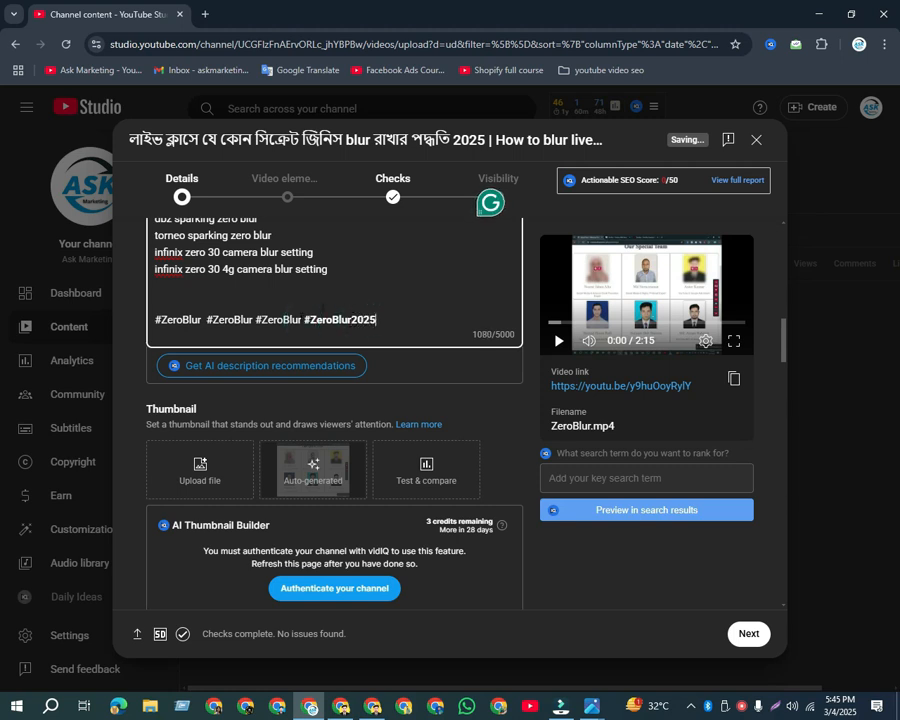
text(s)
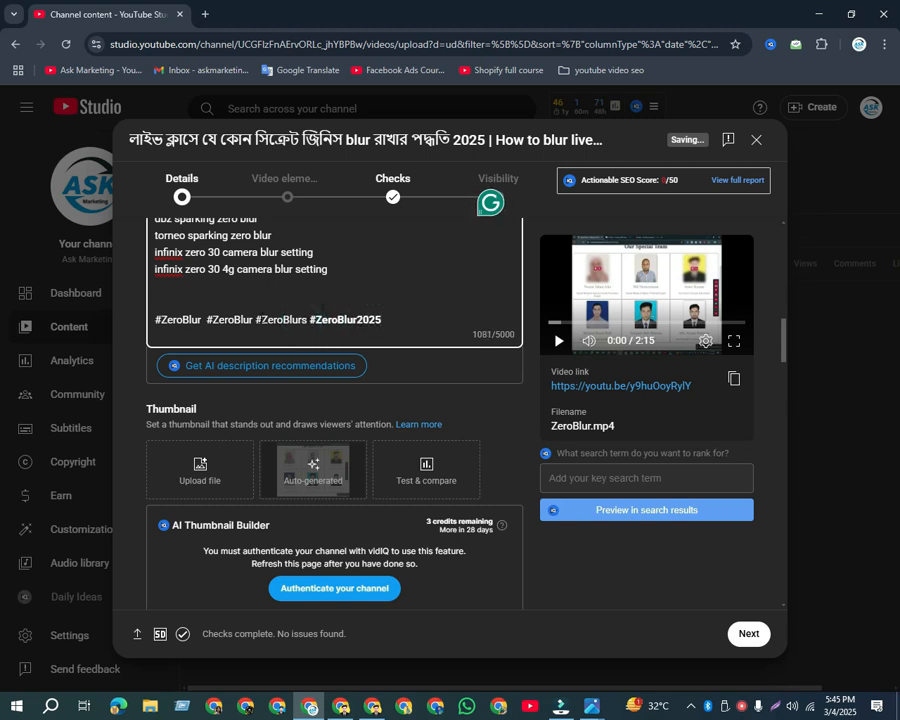
- Remove the extra blank line above the hashtags in the description
click(253, 318)
click(192, 301)
key(BackSpace)
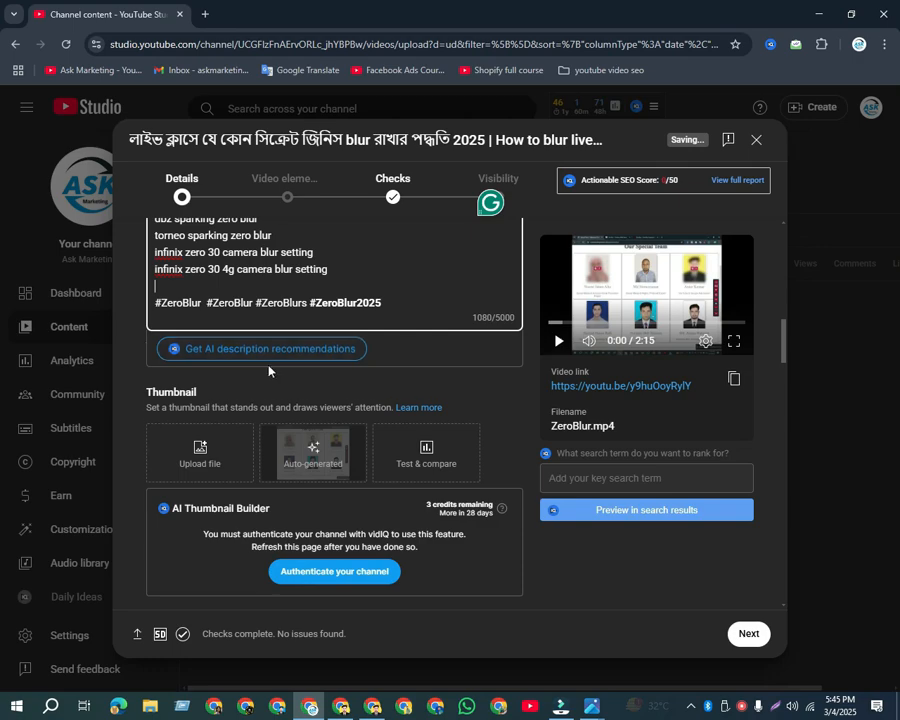
- Review the title and description, and upload the Gmail Signature image from the Downloads folder as the custom thumbnail
scroll(268, 371, up, 10)
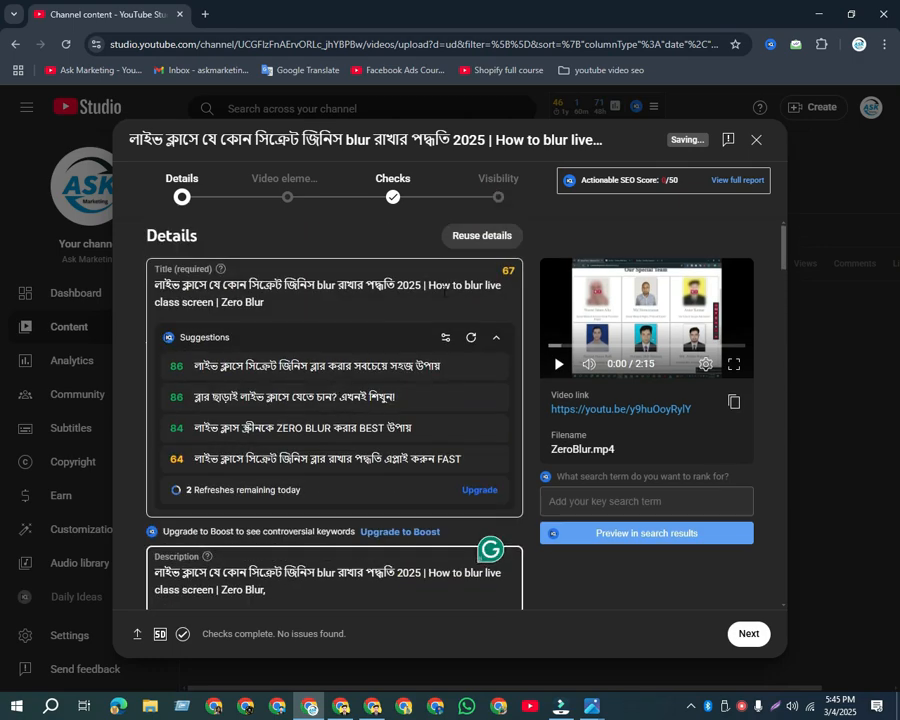
scroll(388, 468, down, 4)
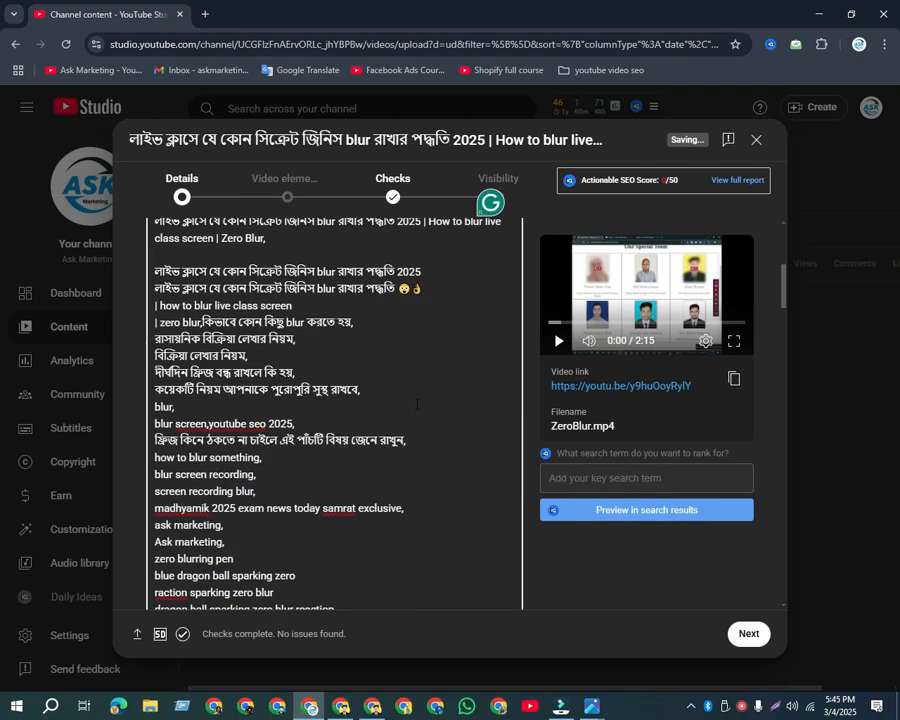
scroll(380, 415, down, 6)
scroll(341, 421, up, 2)
scroll(338, 427, down, 4)
scroll(225, 422, up, 3)
click(205, 441)
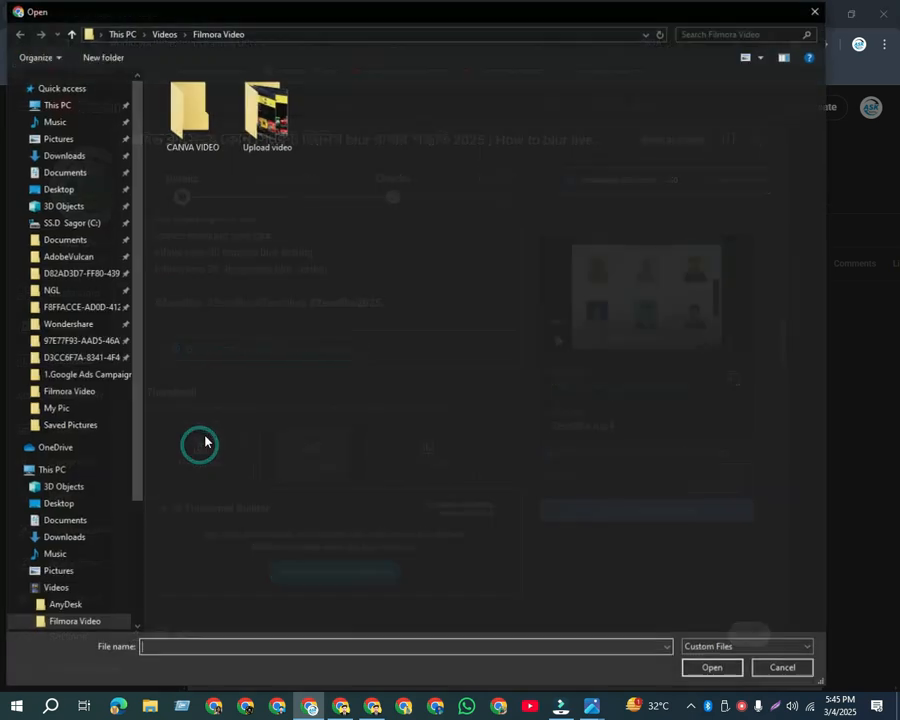
click(61, 157)
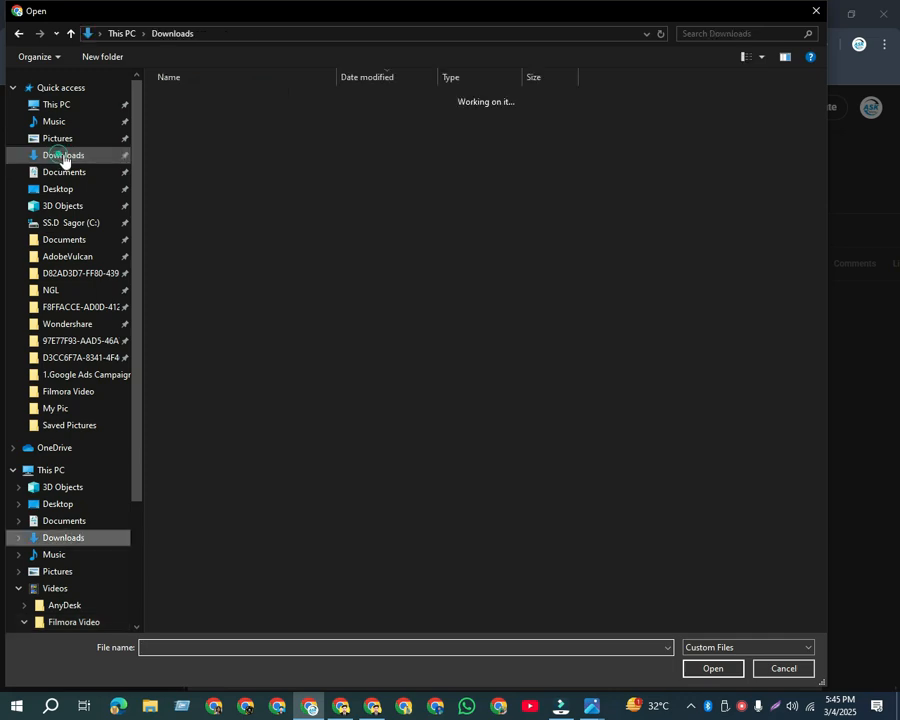
double_click(282, 130)
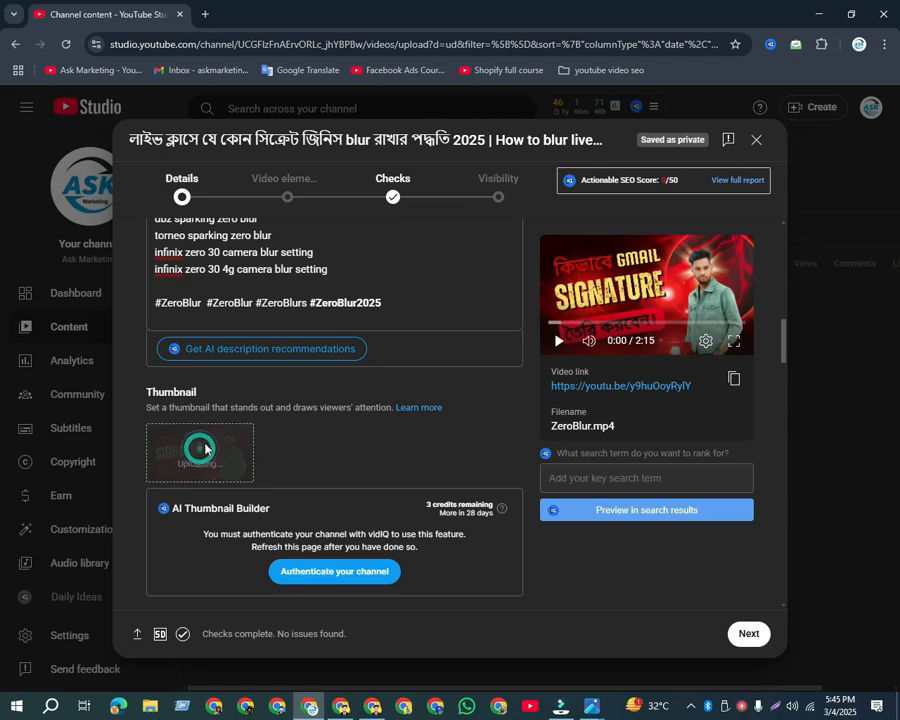
- In the Google Translate source text, replace the emojis ending the second keyword line with a comma and add a comma after the first line
scroll(502, 418, down, 10)
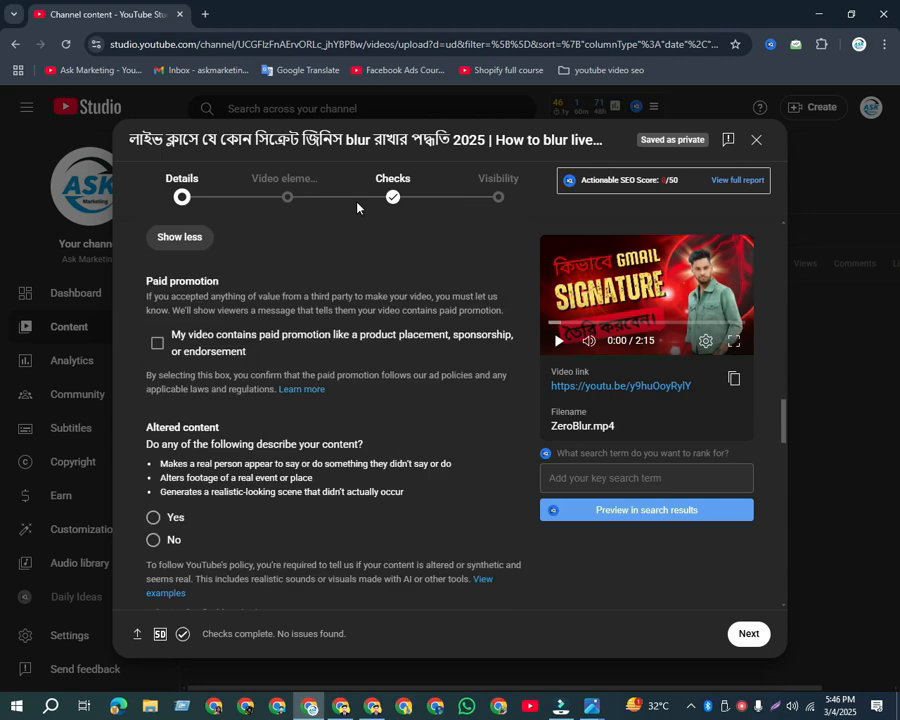
click(342, 707)
click(357, 8)
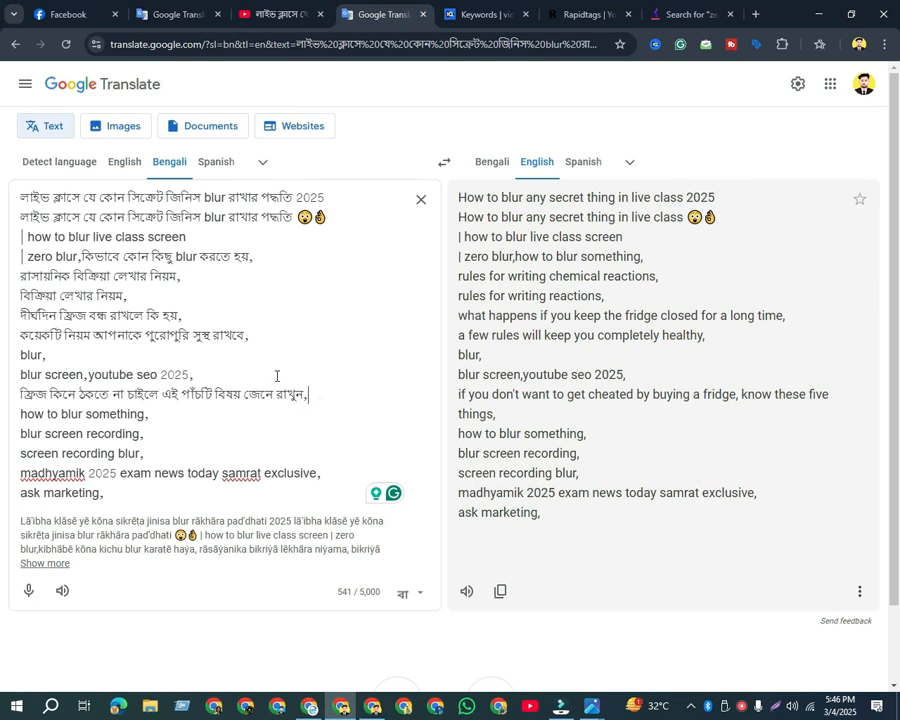
drag(320, 397, 2, 143)
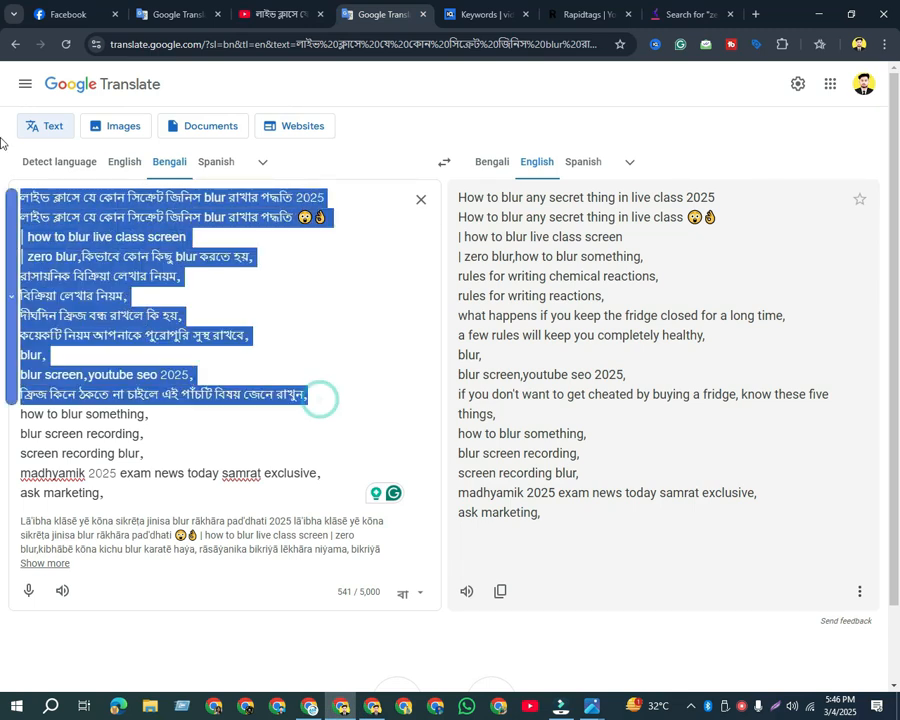
click(314, 266)
click(321, 219)
key(BackSpace)
key(BackSpace)
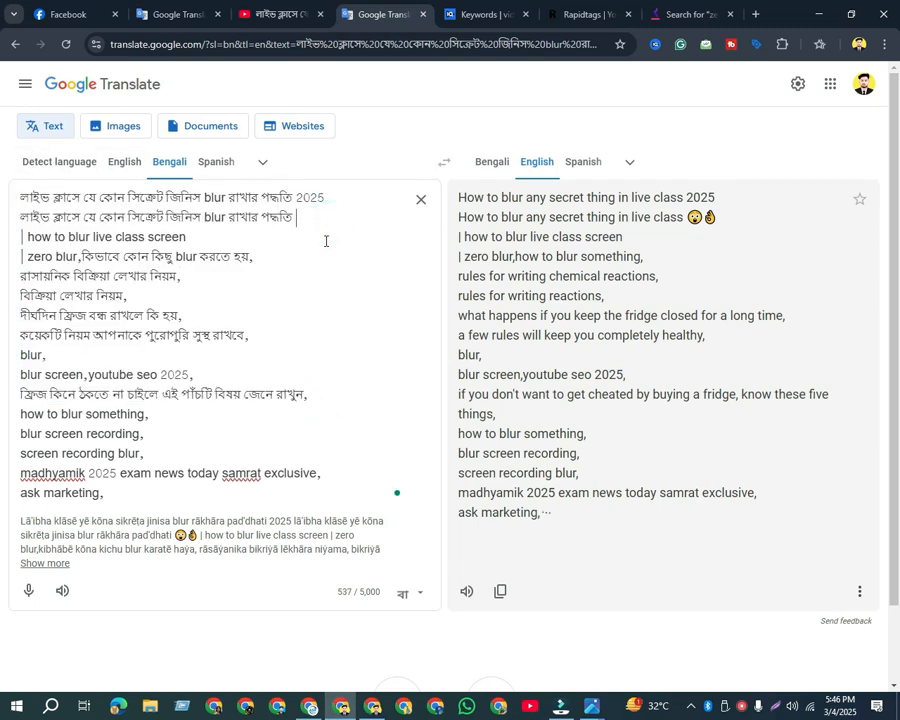
key(BackSpace)
text(,)
click(326, 197)
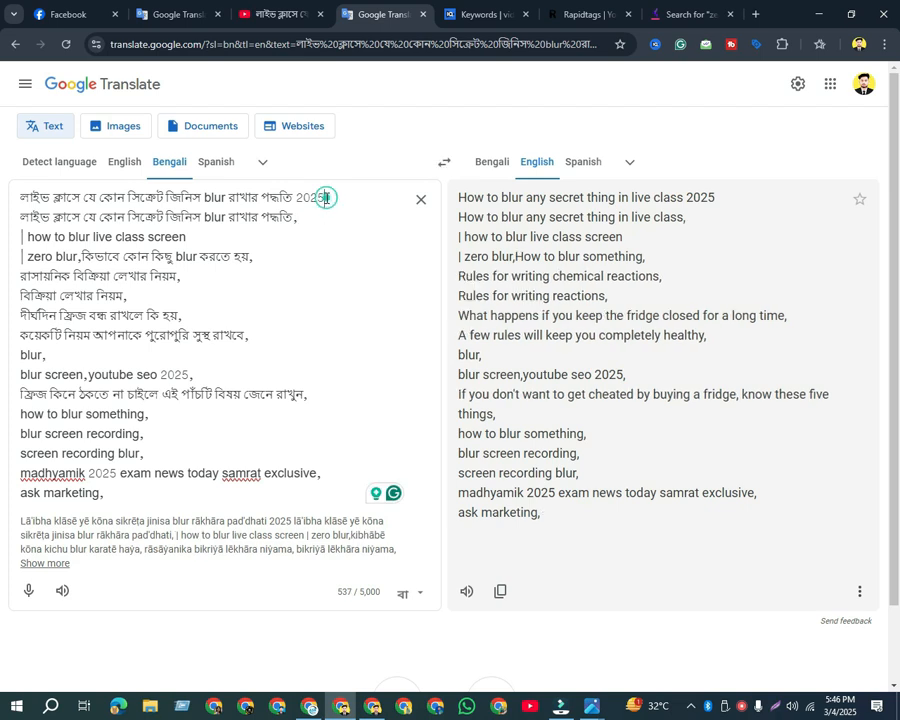
text(,)
- End "how to blur live class screen" with a comma and remove the leading vertical bars from that line and the "zero blur" line
click(187, 238)
text(,)
key(BackSpace)
key(BackSpace)
text(,)
click(27, 237)
key(BackSpace)
key(BackSpace)
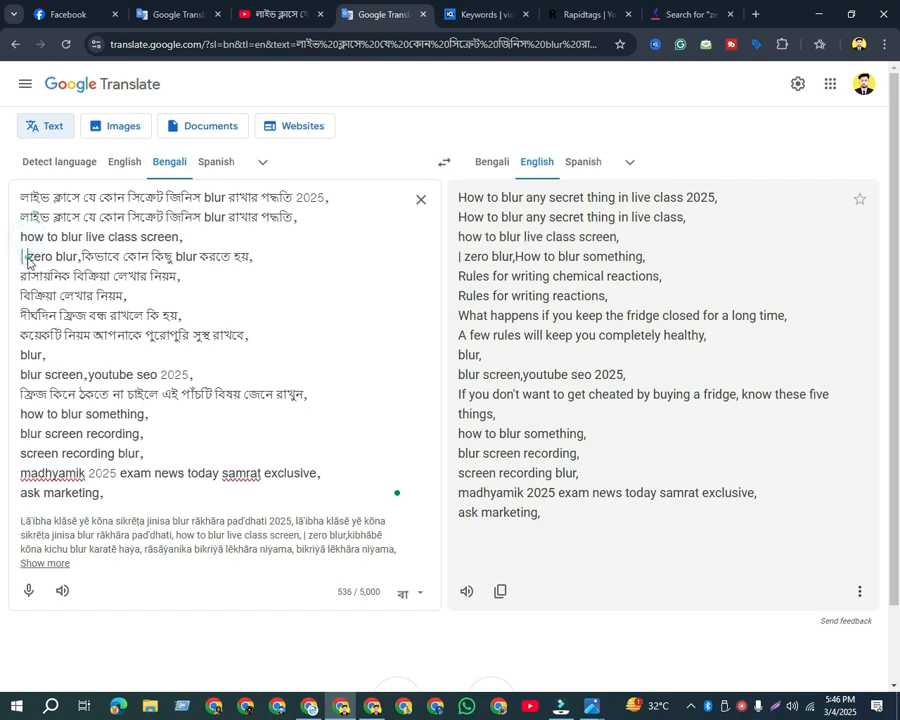
click(27, 258)
key(BackSpace)
key(BackSpace)
- Copy the keywords from the first line through the "ফ্রিজ কিনে ঠকতে না চাইলে" line and paste them into the video's tags in YouTube Studio
drag(305, 396, 3, 186)
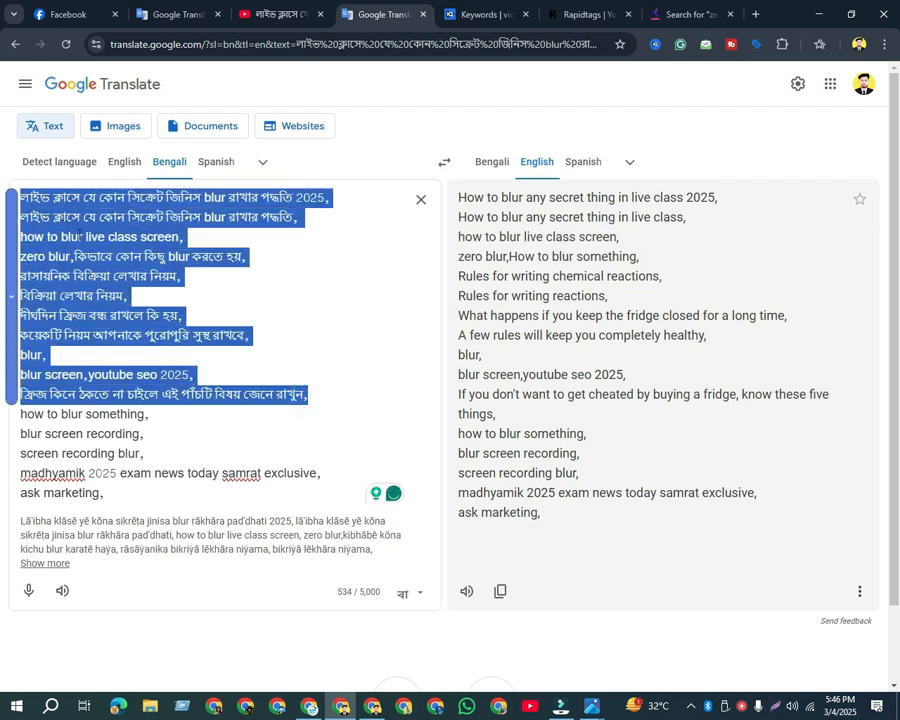
click(280, 295)
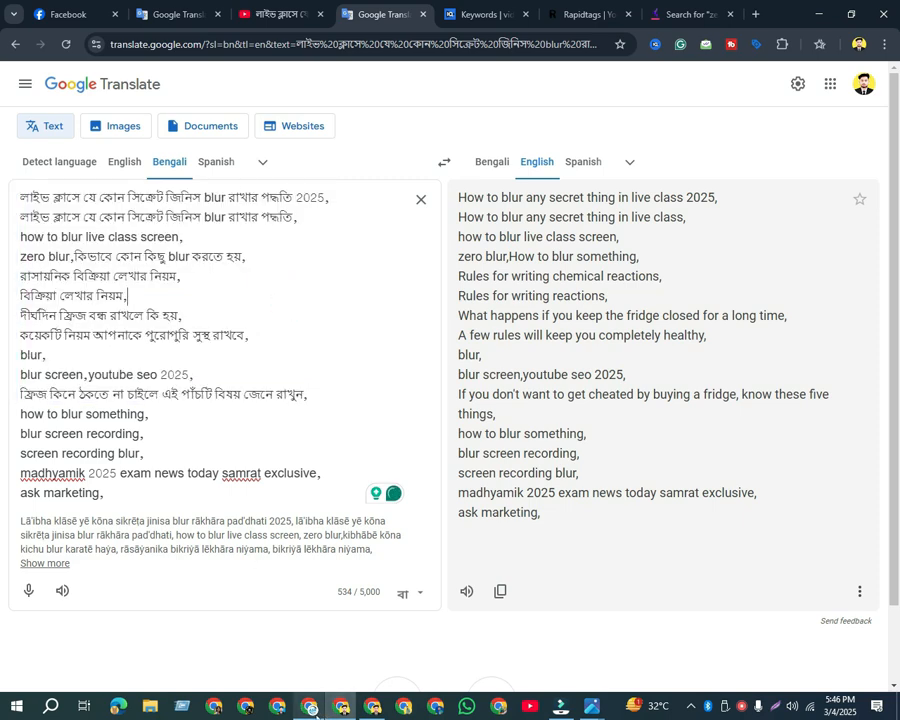
click(312, 706)
scroll(309, 460, down, 10)
scroll(336, 344, up, 3)
click(246, 362)
key(ctrl+v)
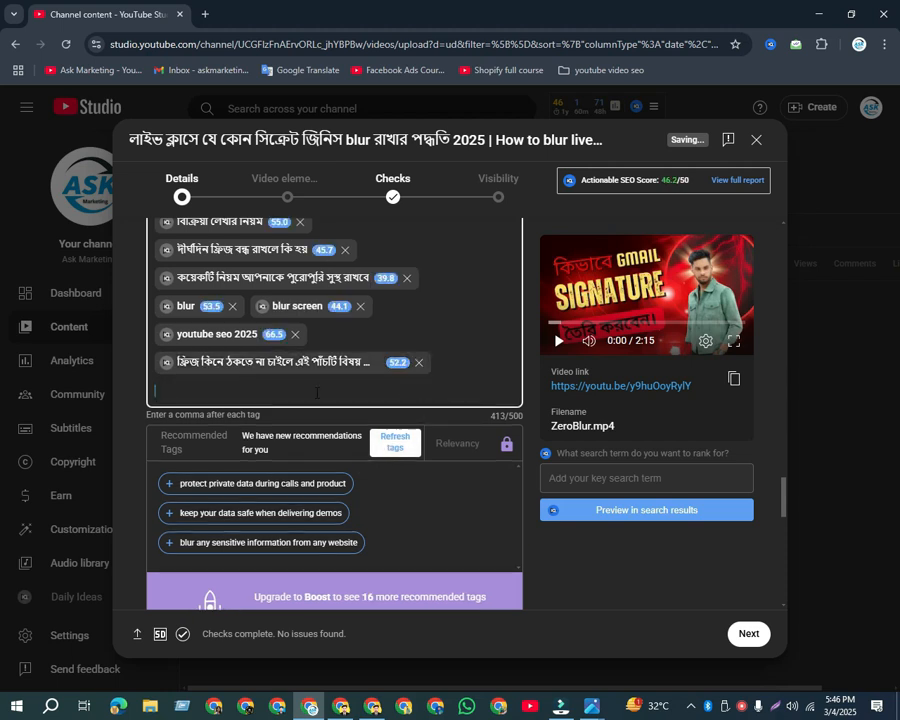
- Add the channel name as two more tags, "ask marketing" and "ASK MARKETING"
text(ask marketing)
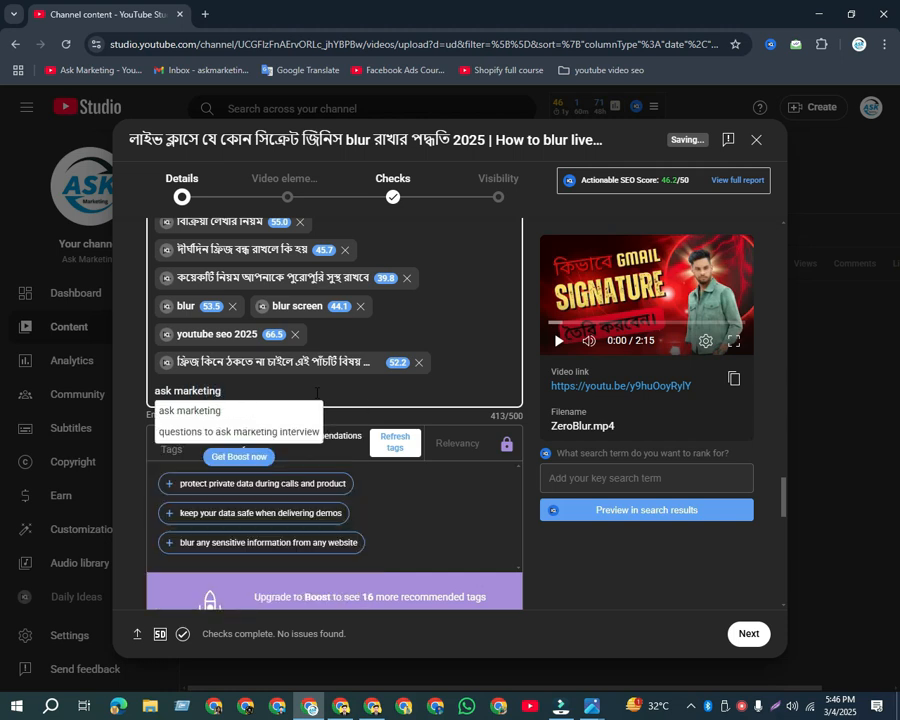
key(Return)
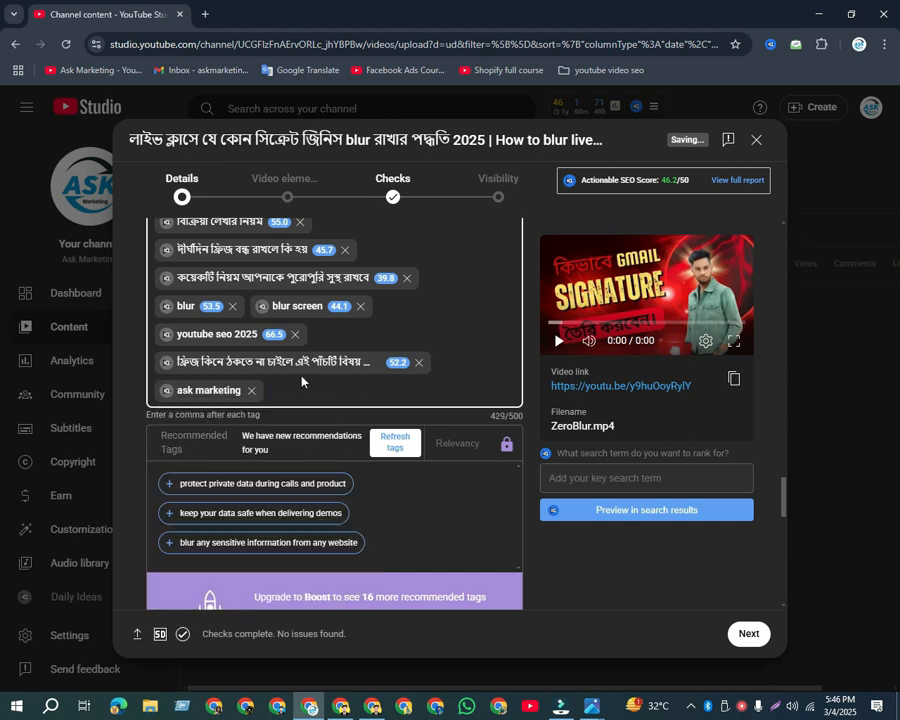
text(ASK MARKETI)
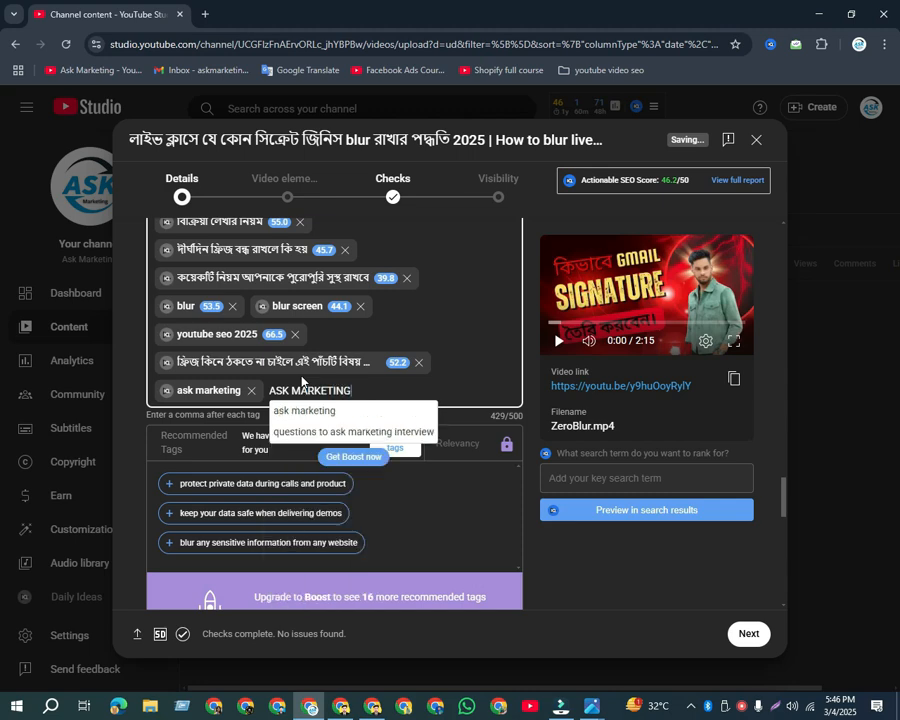
text(NG)
key(Return)
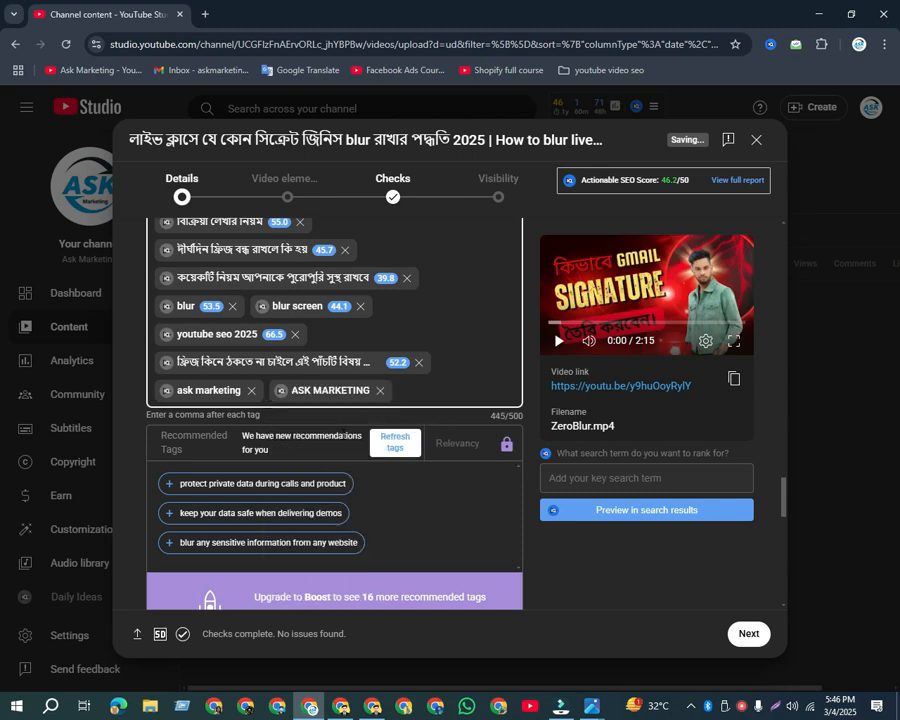
- Change the video's custom thumbnail to the Neon Purple Gaming YouTube Thumbnail image from the Downloads folder
scroll(430, 494, up, 15)
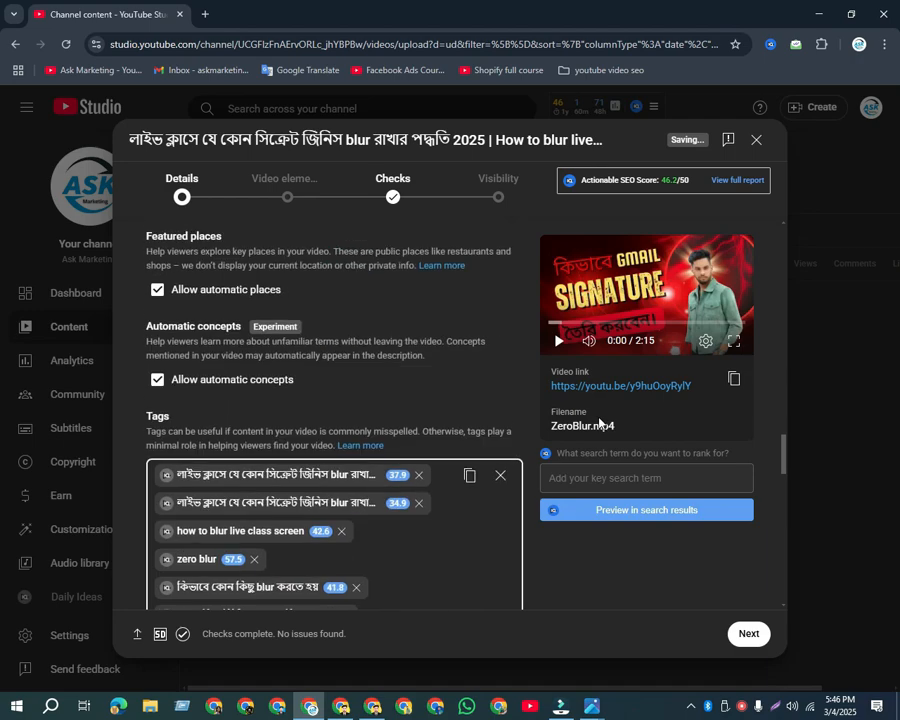
scroll(435, 437, up, 10)
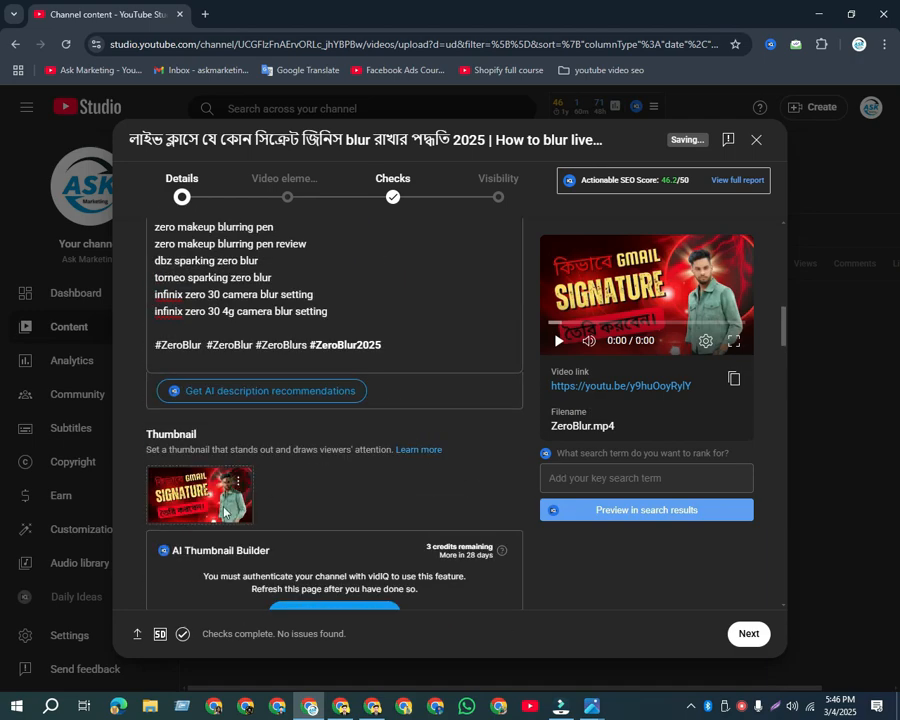
click(238, 482)
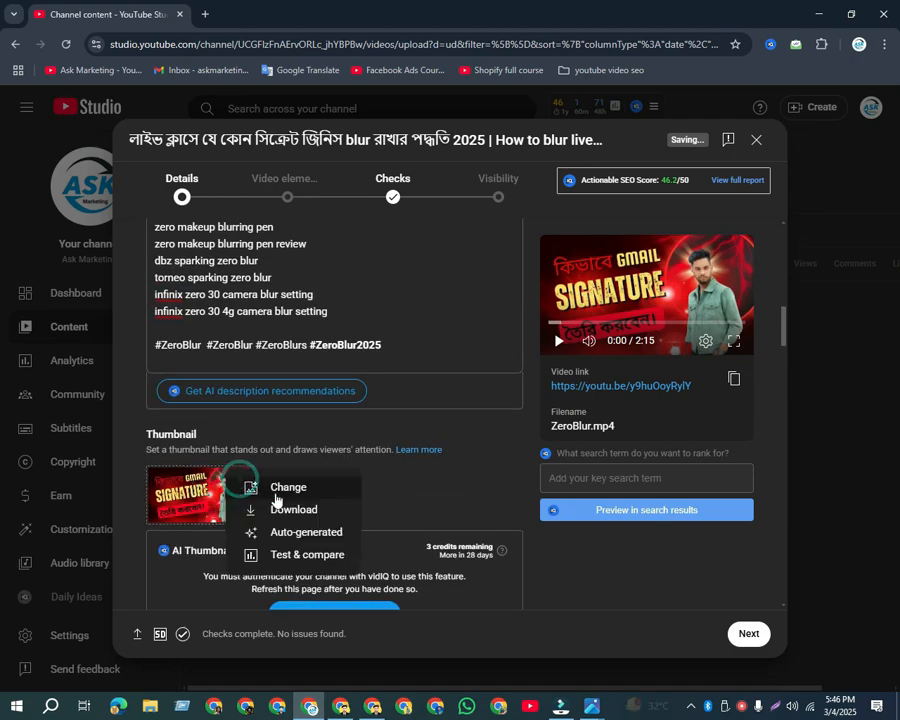
click(291, 485)
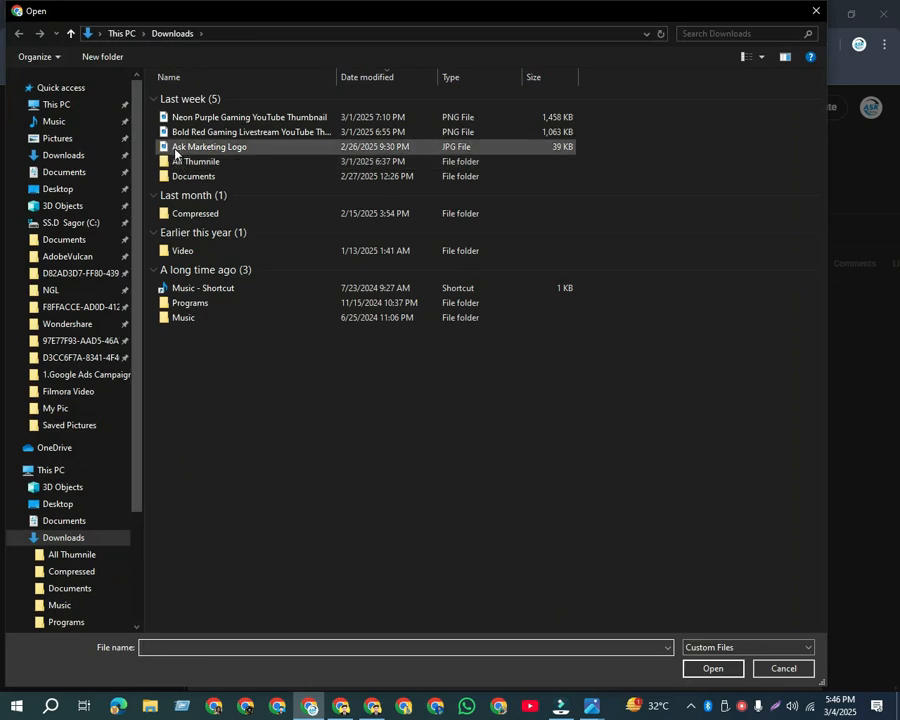
click(224, 117)
double_click(224, 117)
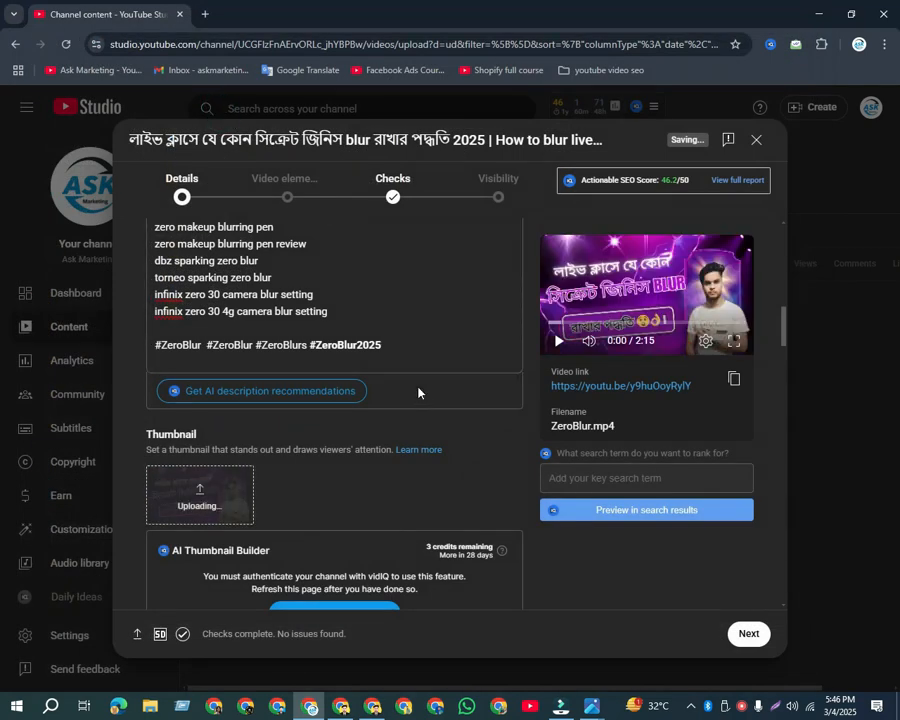
- Assign the video to the "Client hunting tutorial" playlist
scroll(384, 375, down, 4)
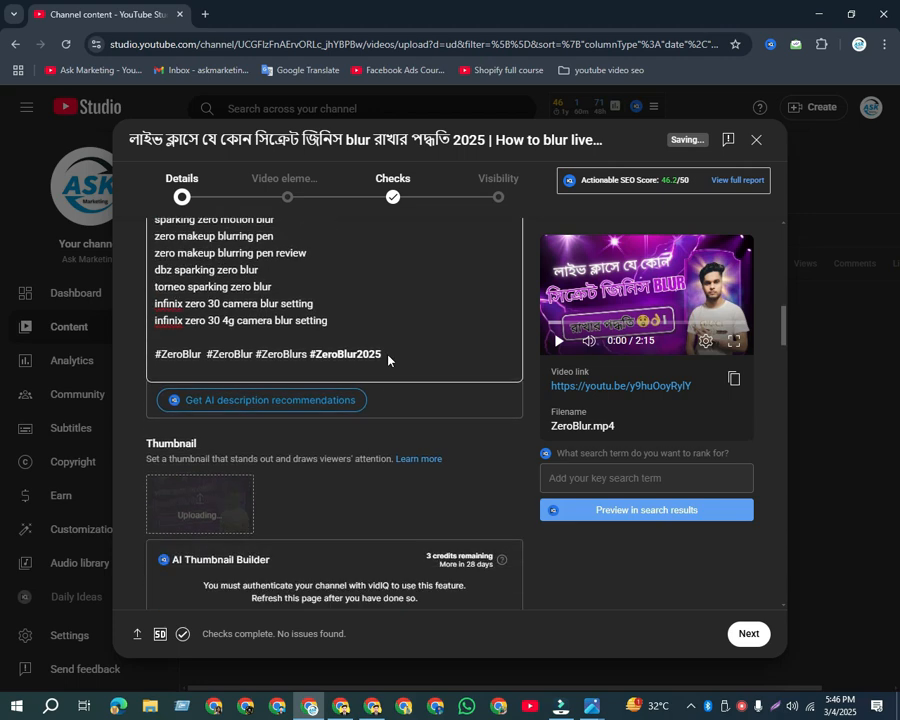
scroll(383, 375, down, 6)
scroll(390, 400, up, 5)
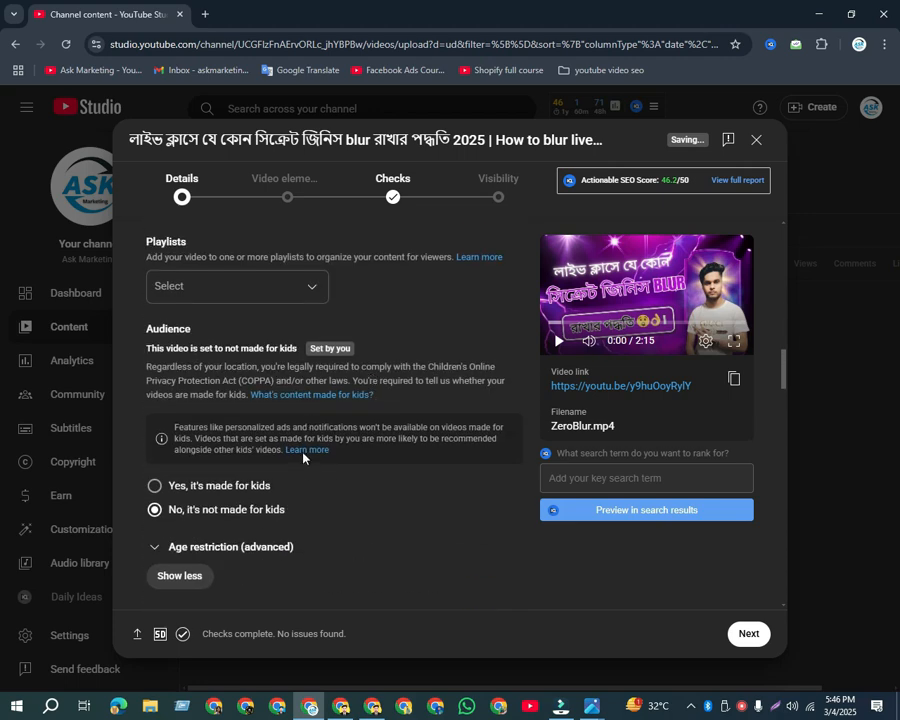
click(314, 296)
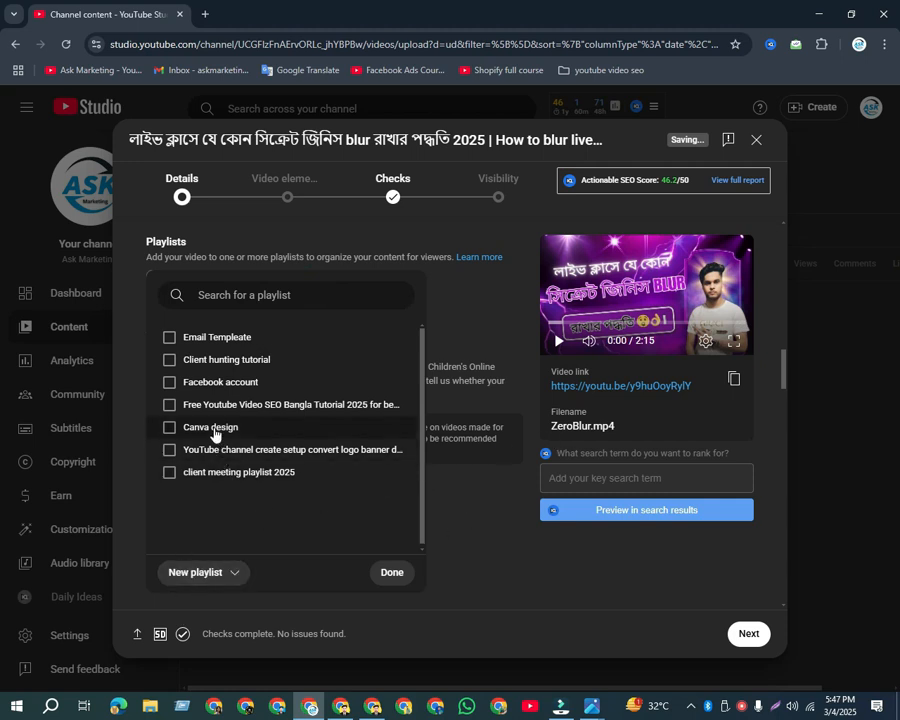
click(169, 362)
click(398, 572)
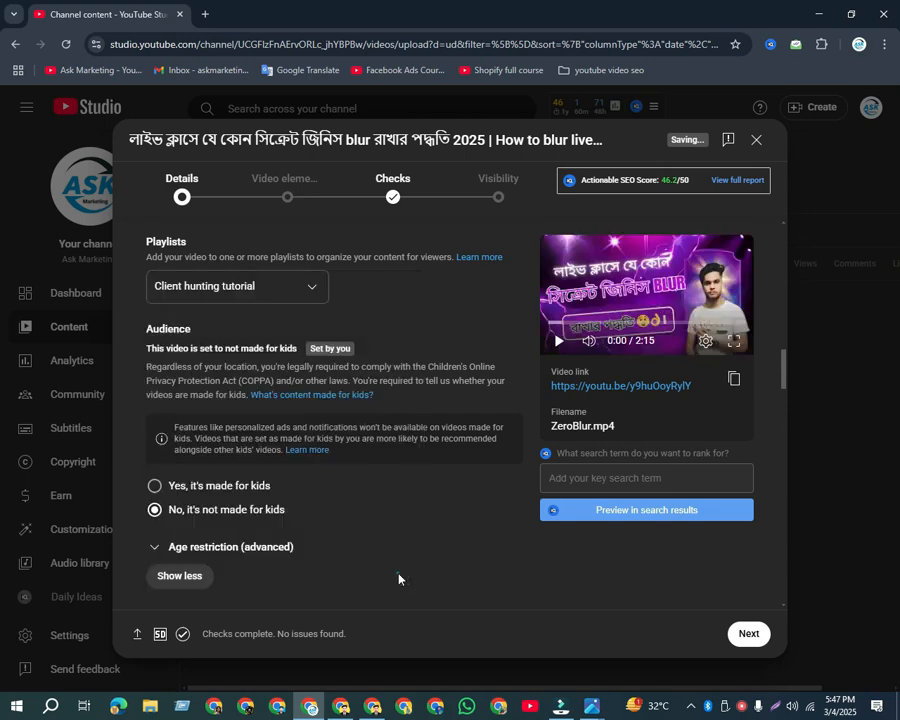
- Review the video's description, hashtags, thumbnail and tags, including the vidIQ scores of the tags
scroll(401, 509, down, 8)
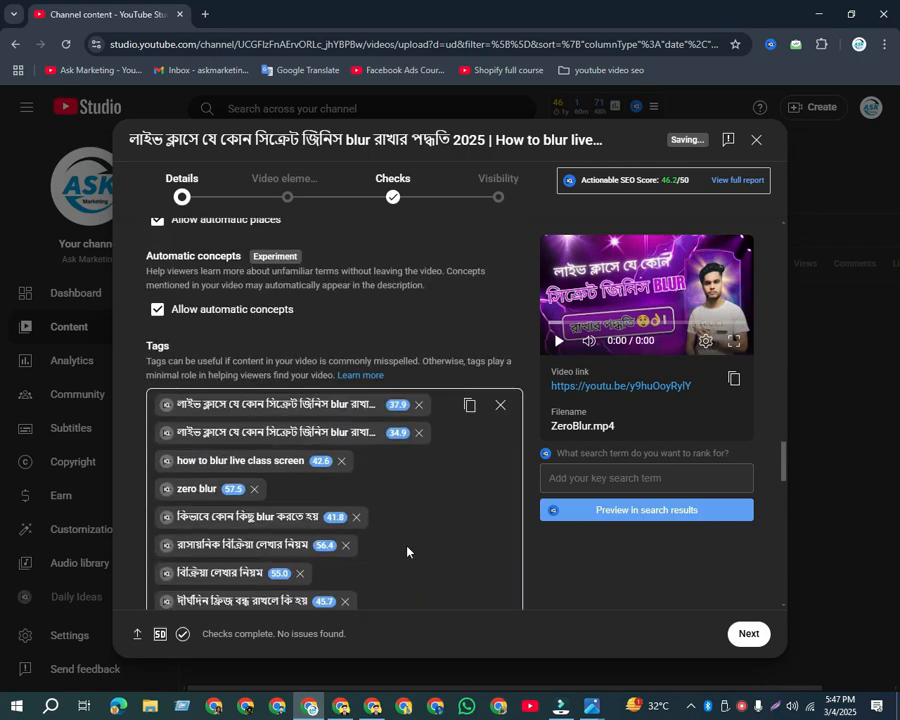
scroll(408, 545, up, 4)
scroll(411, 537, up, 15)
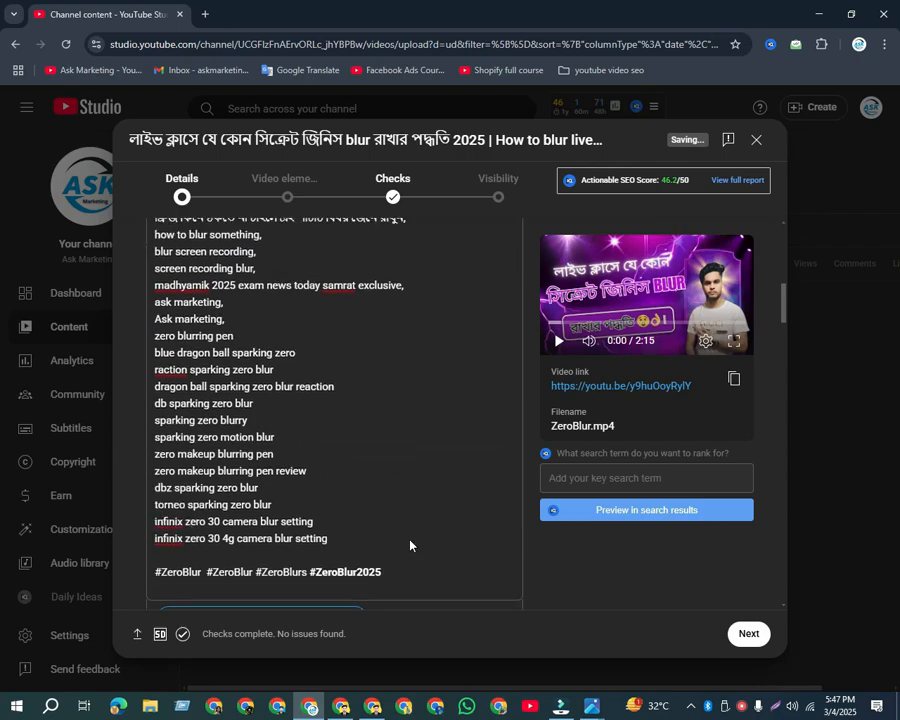
scroll(410, 540, up, 4)
scroll(410, 543, down, 15)
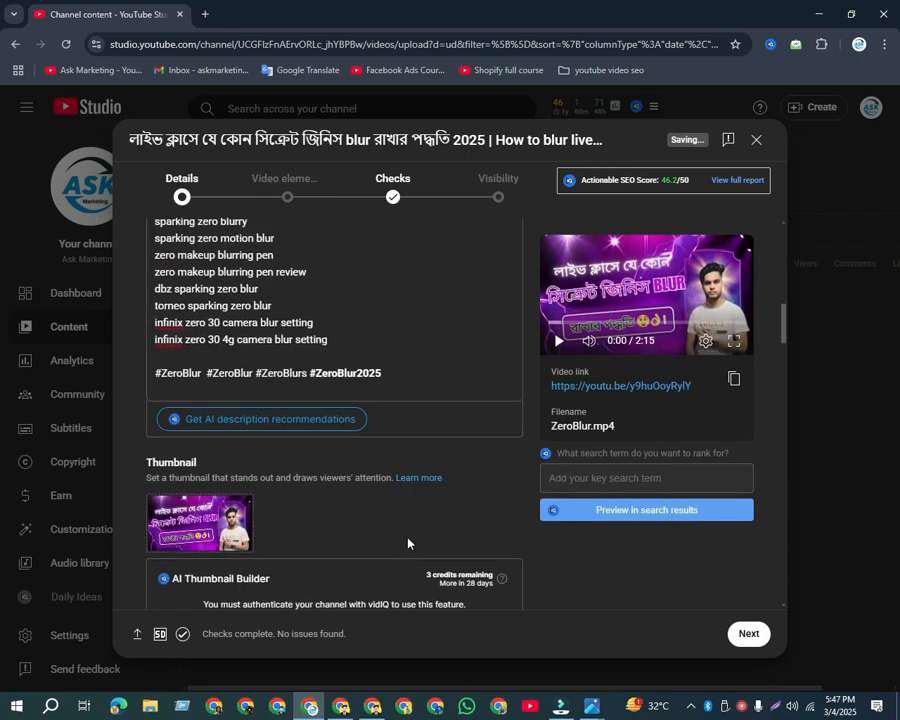
scroll(410, 543, down, 10)
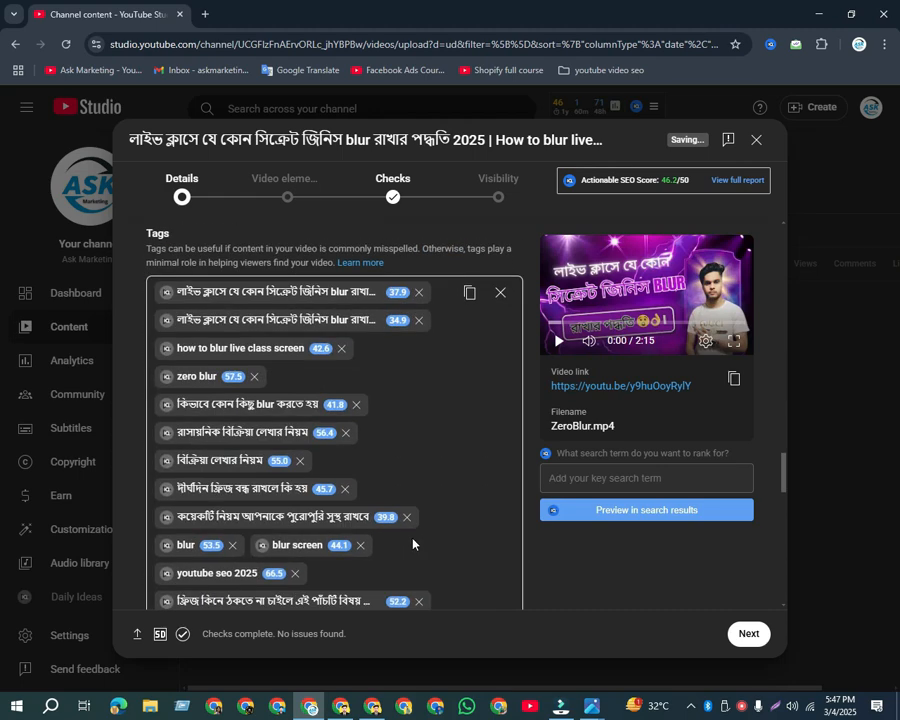
scroll(406, 579, down, 2)
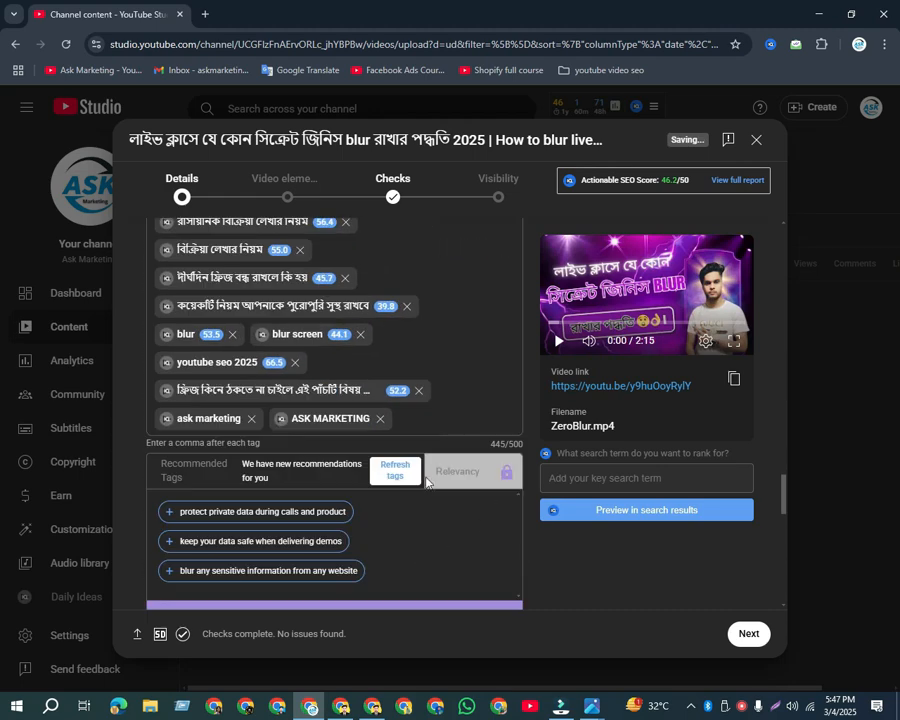
scroll(426, 482, up, 3)
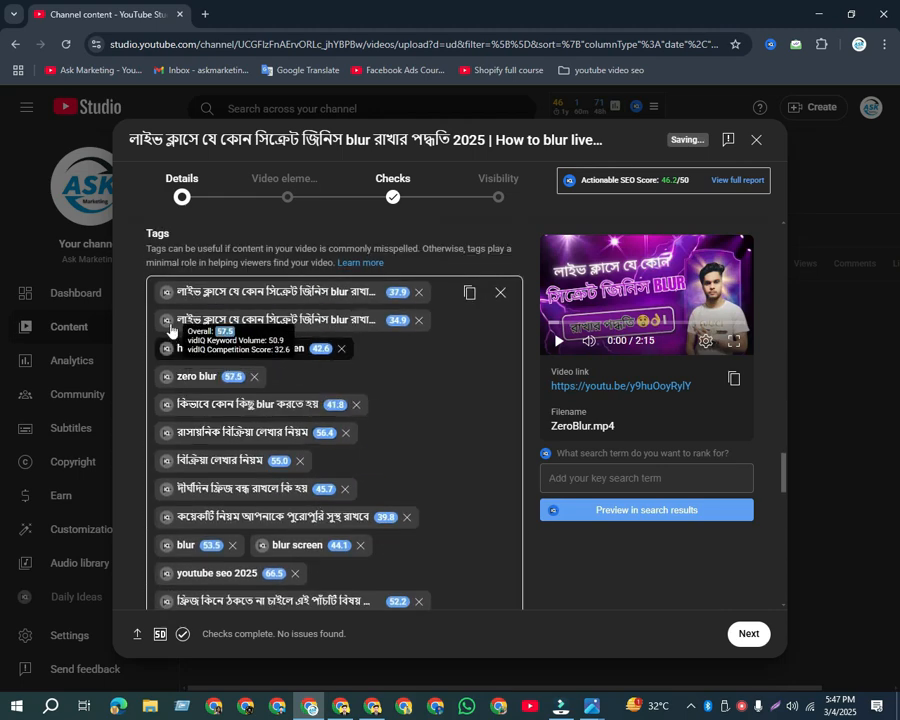
- Inspect the first tag in the vidIQ Keyword Inspector, and search for the same keyword again without "2025"
click(166, 292)
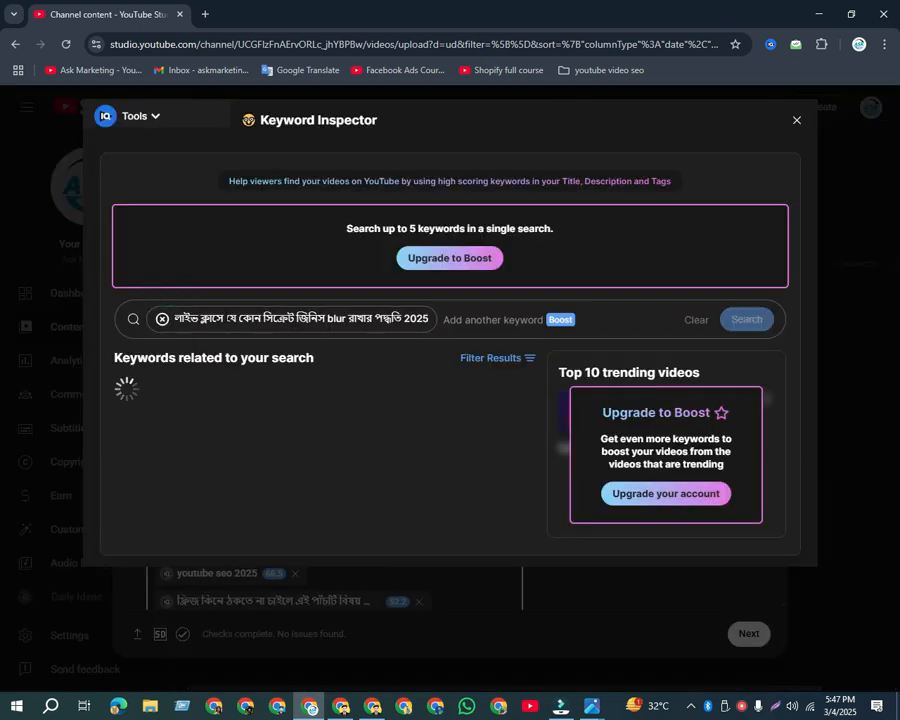
click(226, 319)
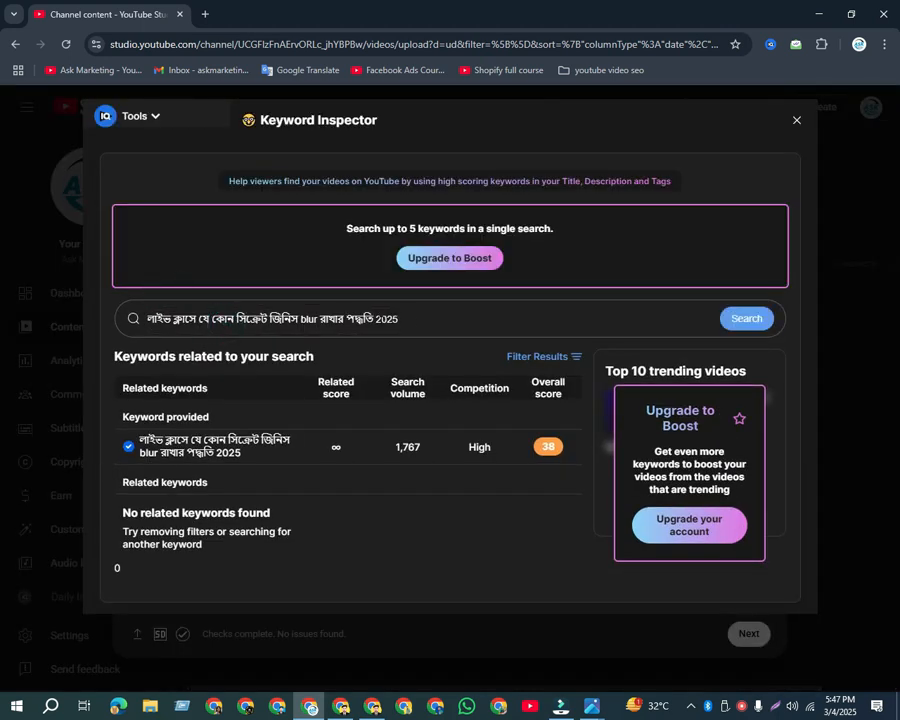
double_click(370, 319)
key(BackSpace)
key(BackSpace)
key(BackSpace)
key(BackSpace)
click(718, 328)
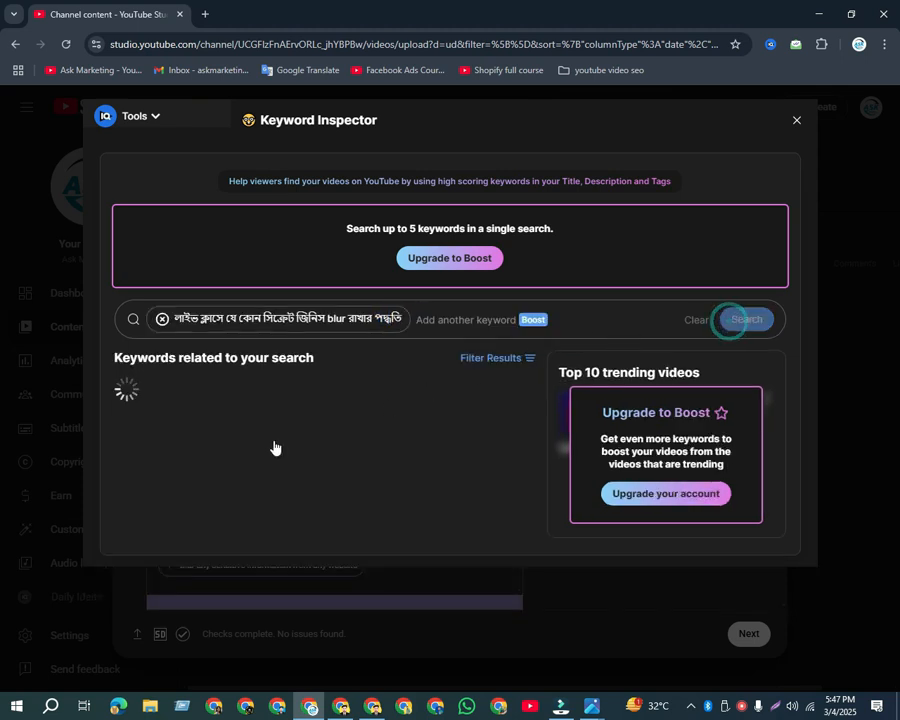
- Search the shortened keyword "লাইভ ক্লাসে যে কোন সিক্রেট জিনিস blur রাখার", add it to the video's tags and close the Keyword Inspector
click(386, 318)
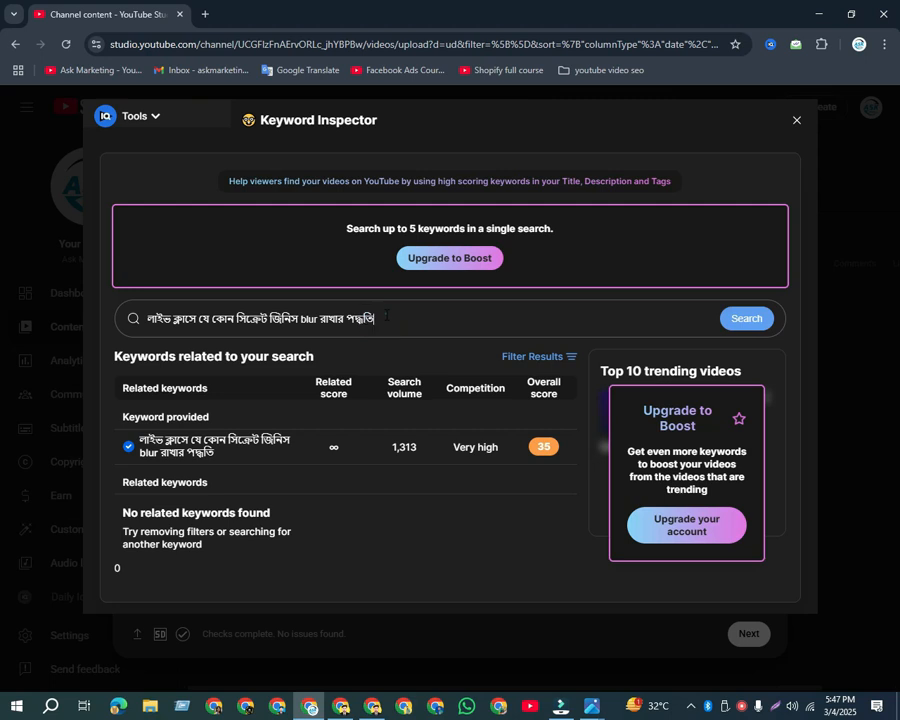
key(BackSpace)
key(BackSpace)
key(BackSpace)
key(BackSpace)
key(BackSpace)
key(BackSpace)
key(BackSpace)
click(736, 328)
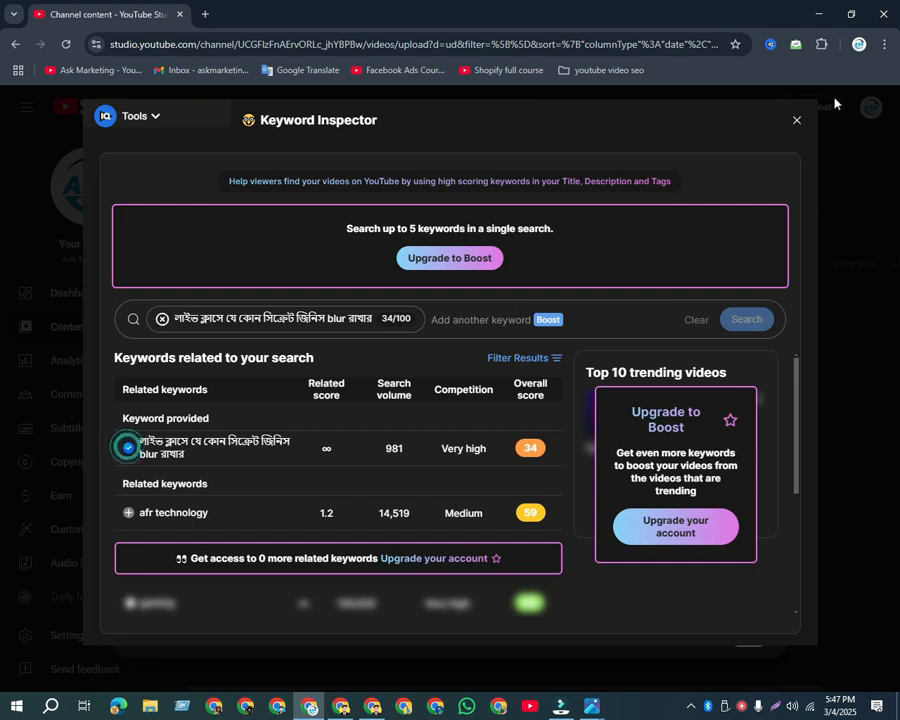
click(796, 120)
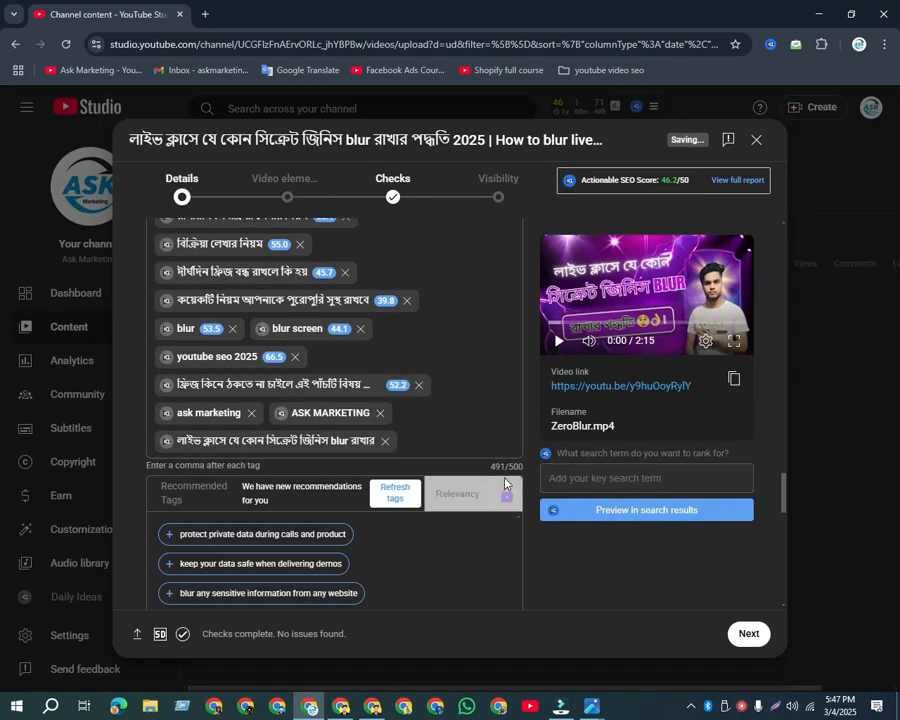
- Add the tag "ask" after the other tags of the video
click(424, 444)
text(sk)
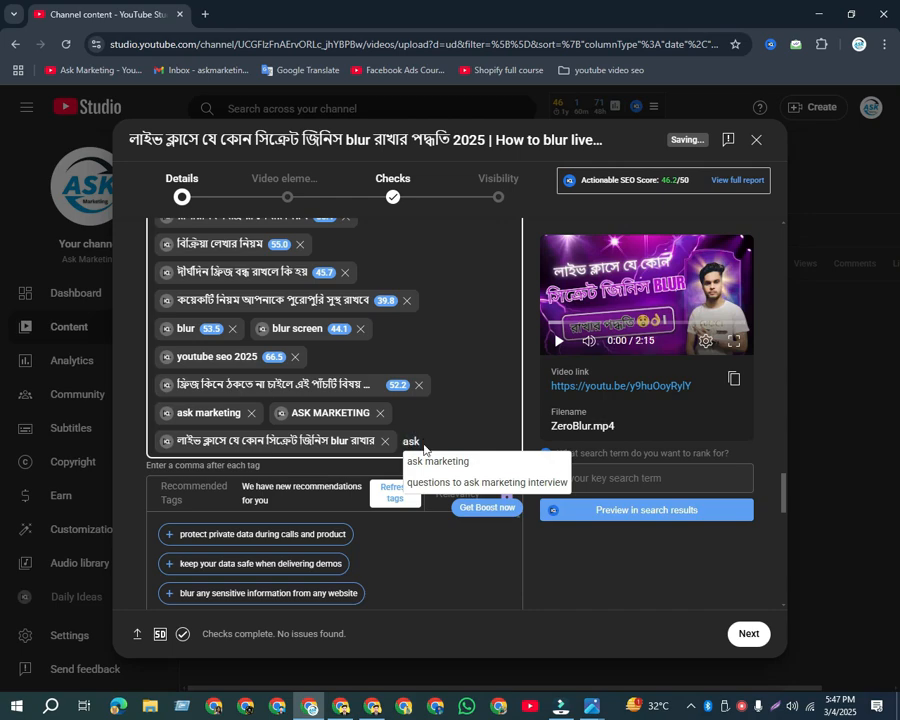
key(Return)
scroll(424, 450, up, 15)
scroll(509, 447, up, 20)
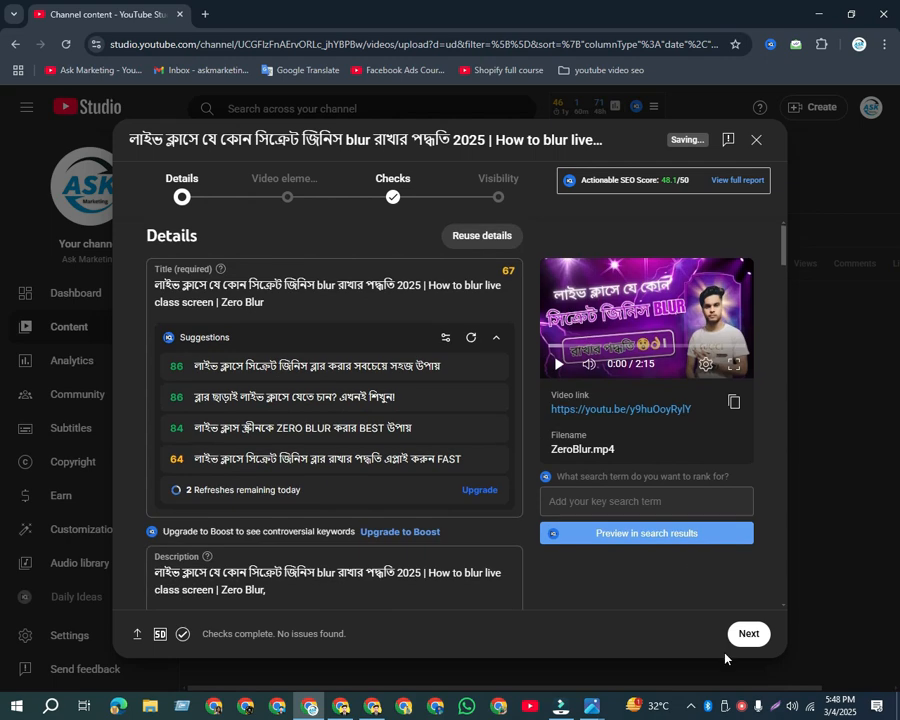
- Start an end screen for the video with the "2 videos" template and stack its two video elements vertically
click(748, 636)
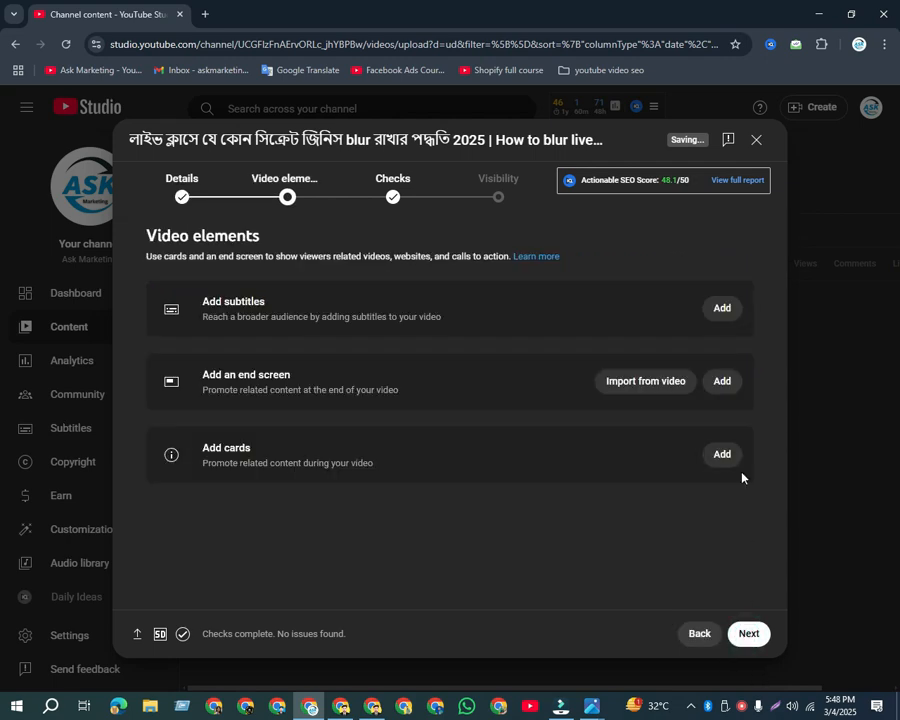
click(714, 383)
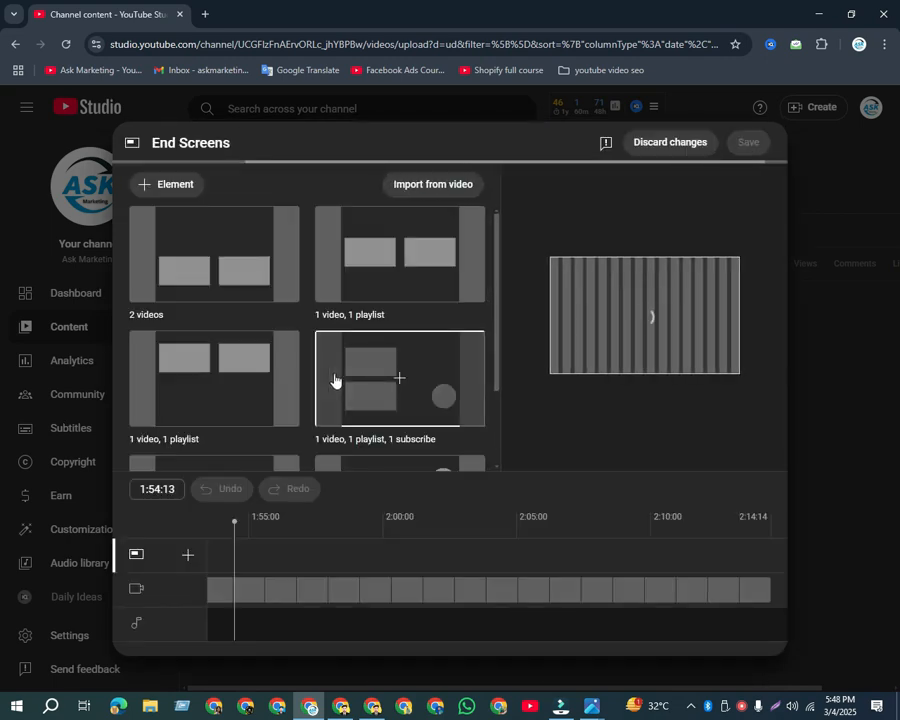
click(231, 288)
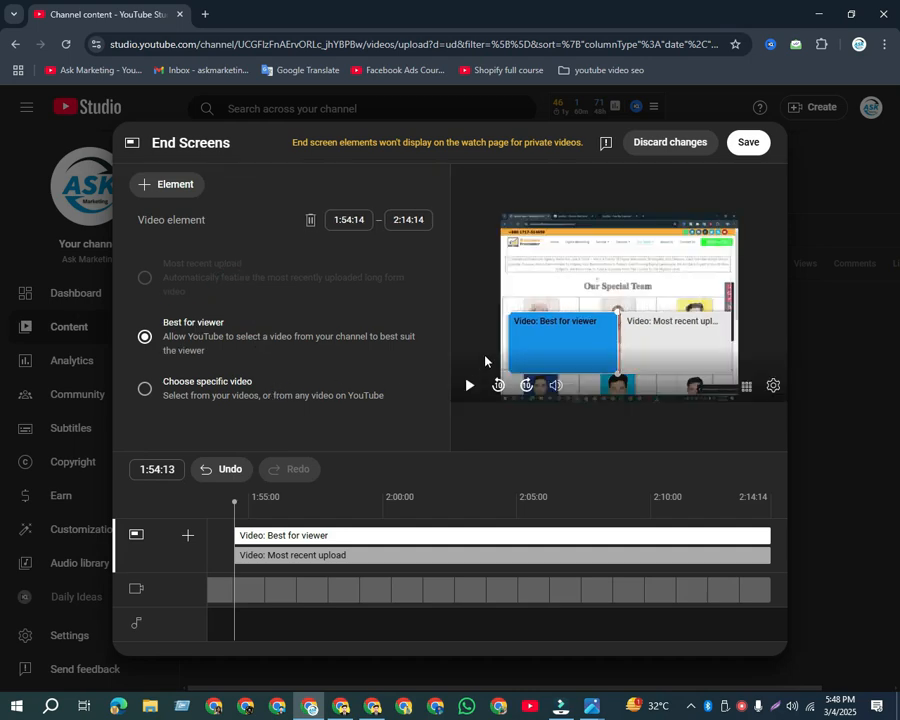
drag(577, 343, 542, 356)
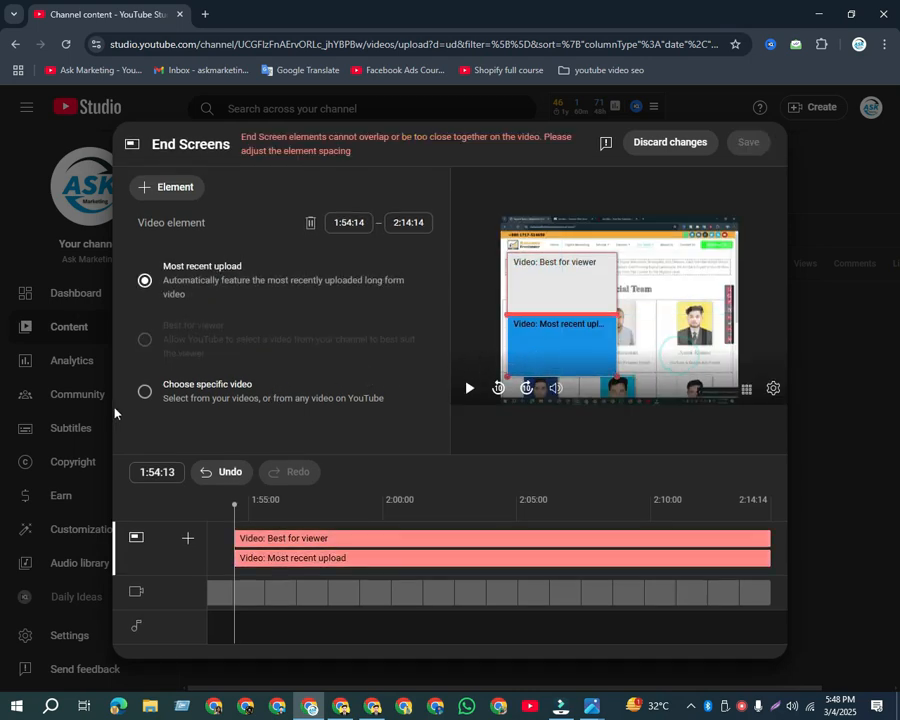
- Set the lower end screen element to "YouTube video SEO full tutorial Bangla 2025" and the upper one to "SEO করা শিখলেই VIEWS এর বন্যা হবে"
click(145, 396)
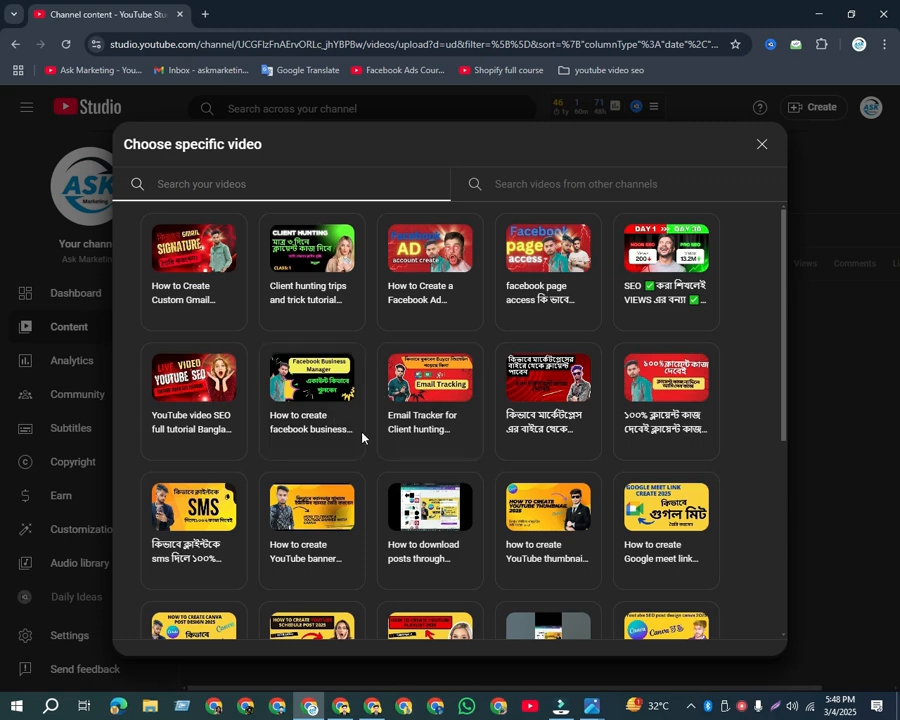
click(199, 372)
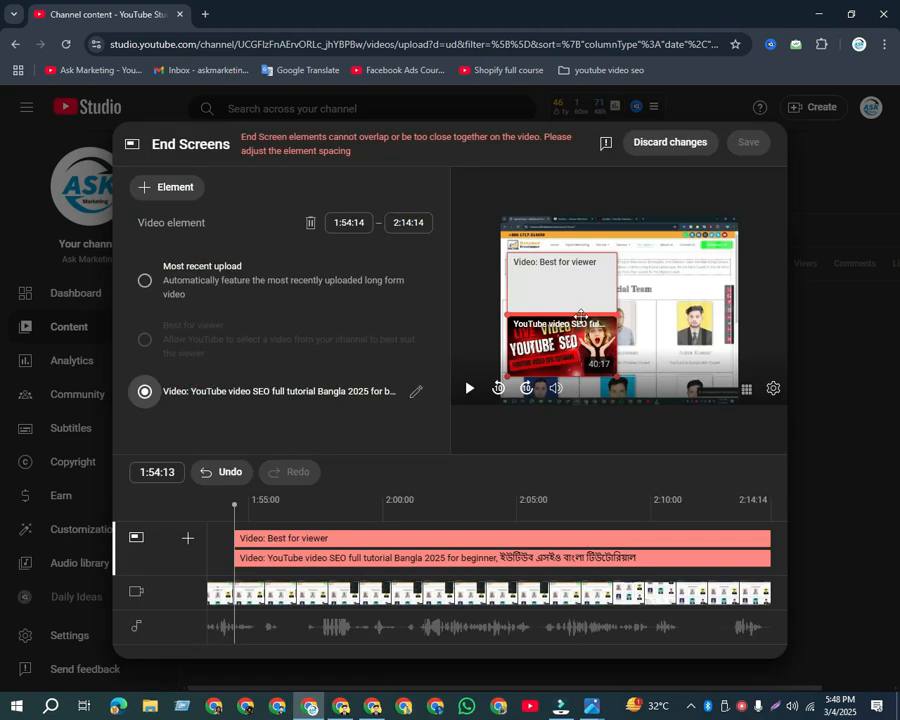
click(564, 274)
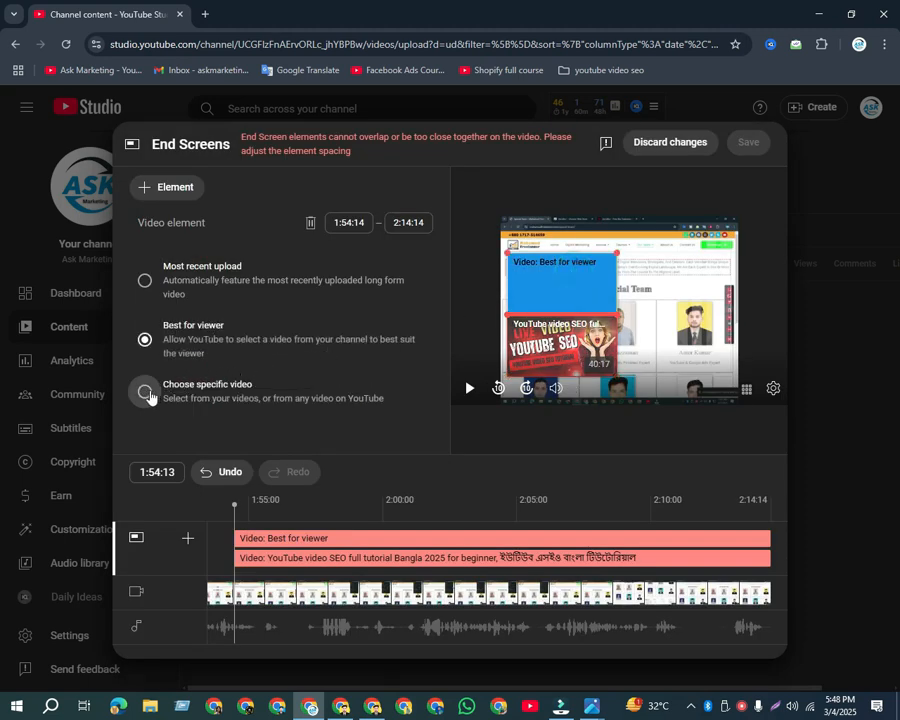
click(146, 392)
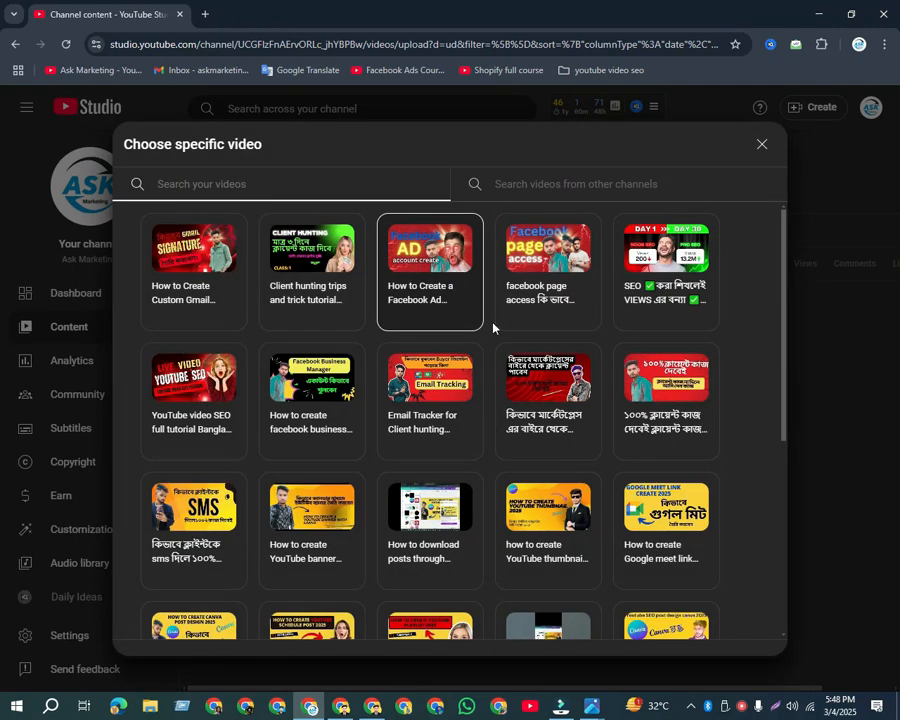
click(662, 300)
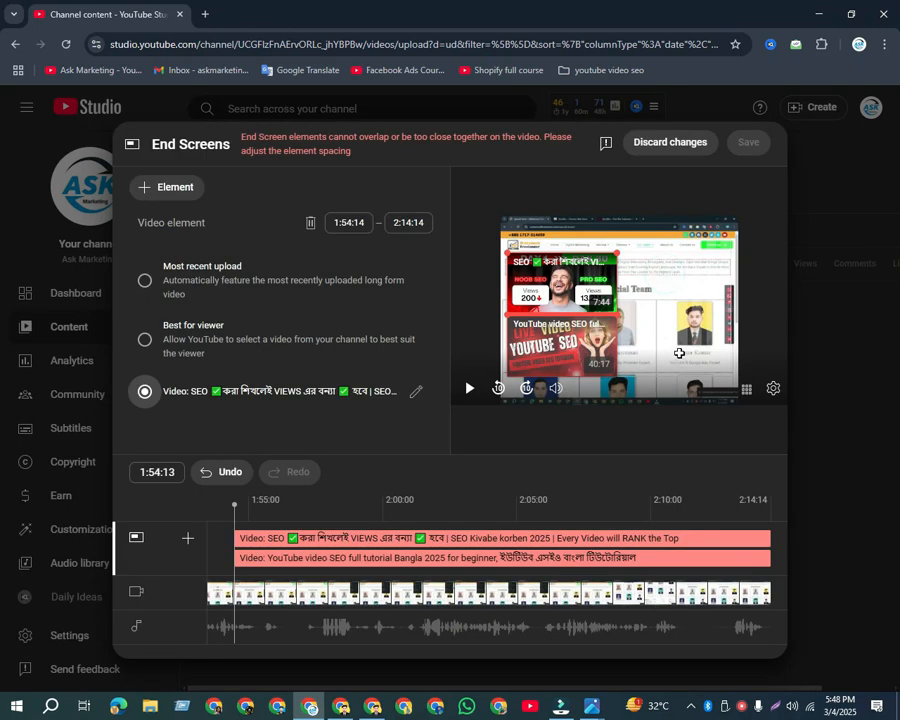
- Space the two end screen videos apart near the middle of the frame and save the end screen
drag(600, 292, 632, 276)
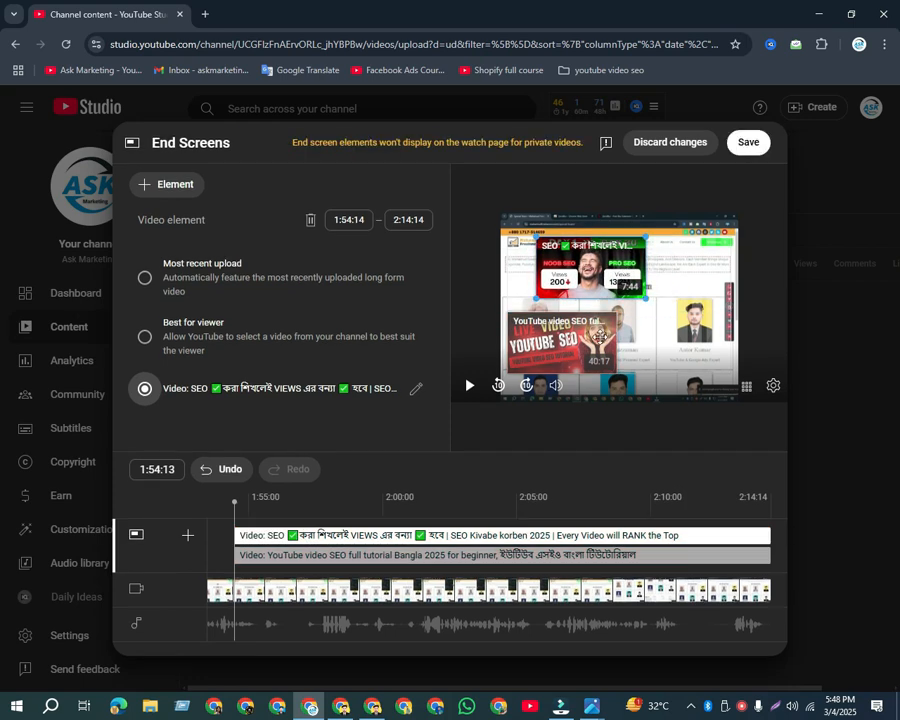
drag(600, 338, 629, 336)
click(738, 145)
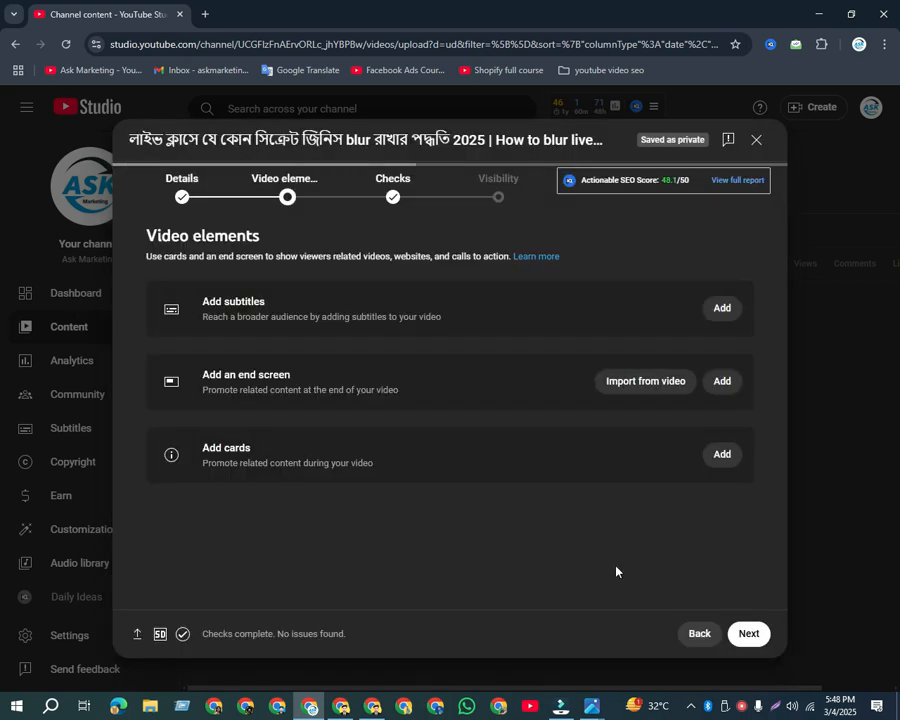
- Start the video's cards with a playlist card for "Client hunting tutorial" at 0:00:00
click(722, 455)
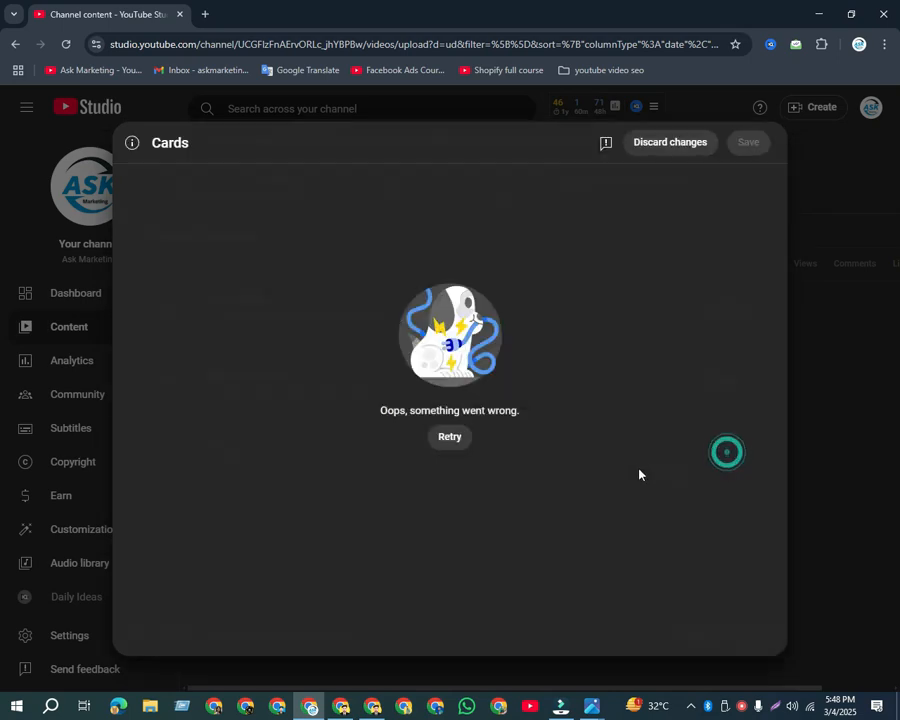
click(453, 442)
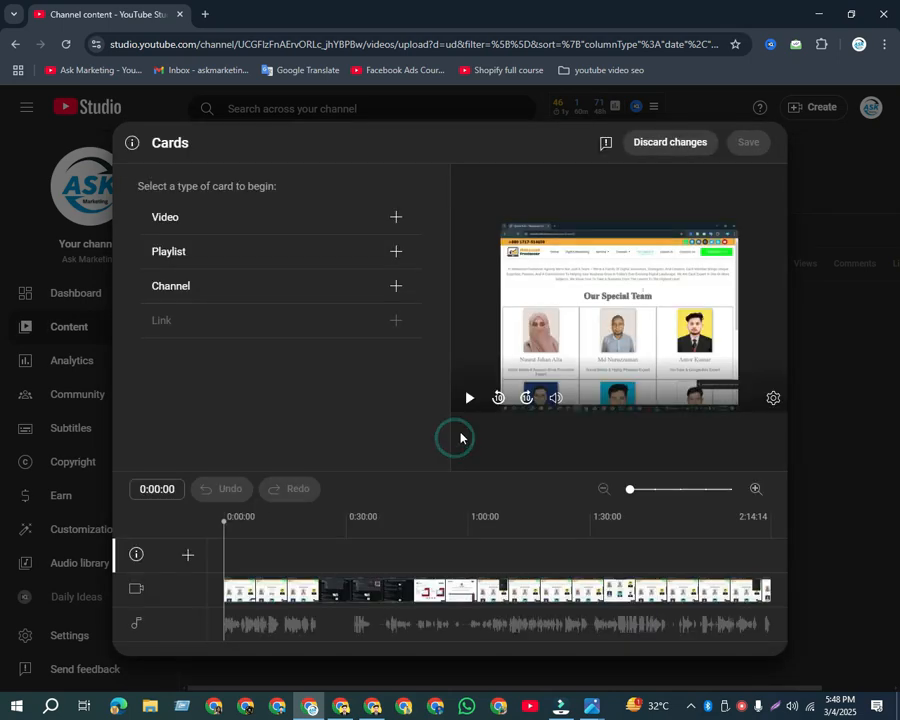
click(186, 262)
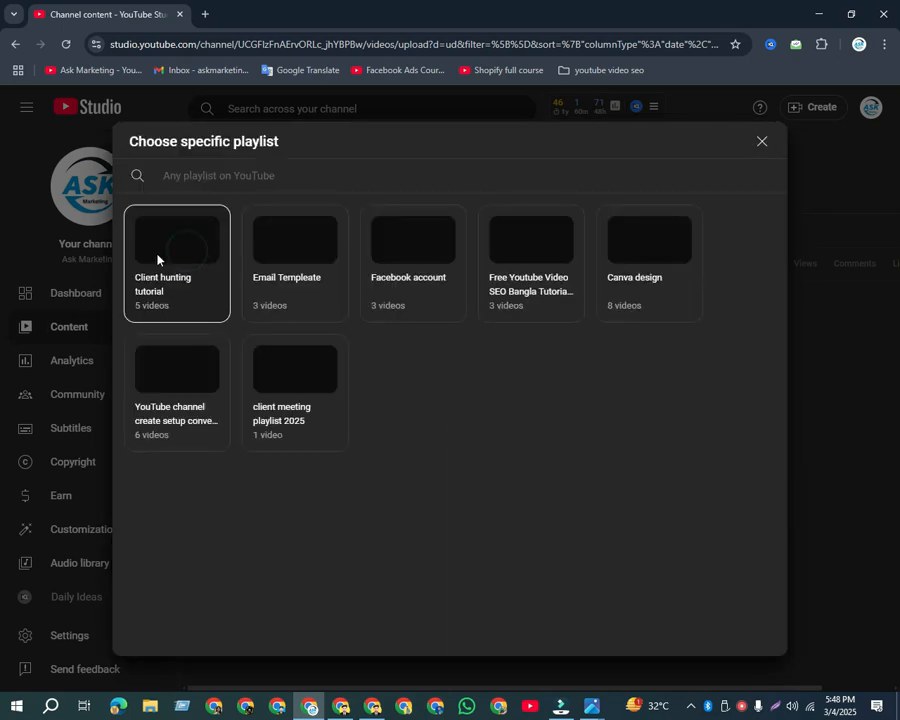
click(189, 268)
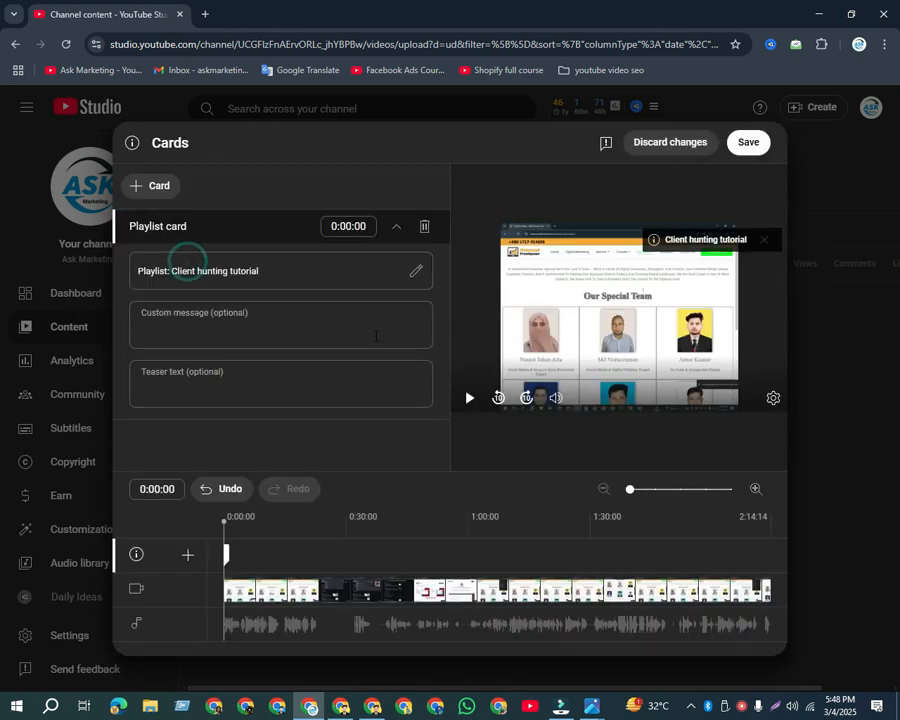
- Add two more playlist cards, for "client meeting playlist 2025" and the "Free Youtube Video SEO Bangla" tutorial playlist
click(138, 188)
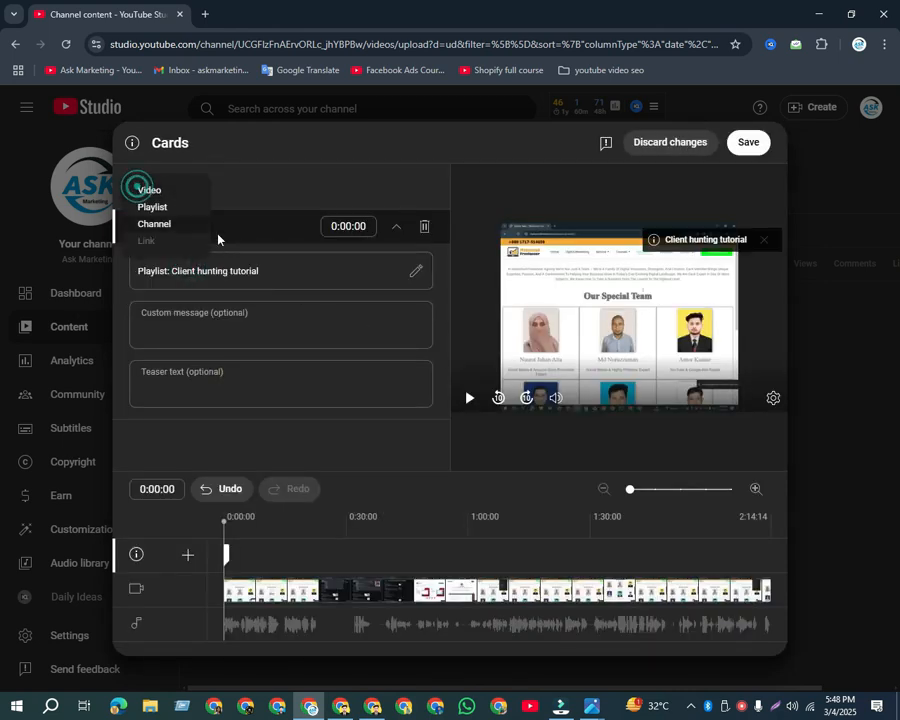
click(156, 207)
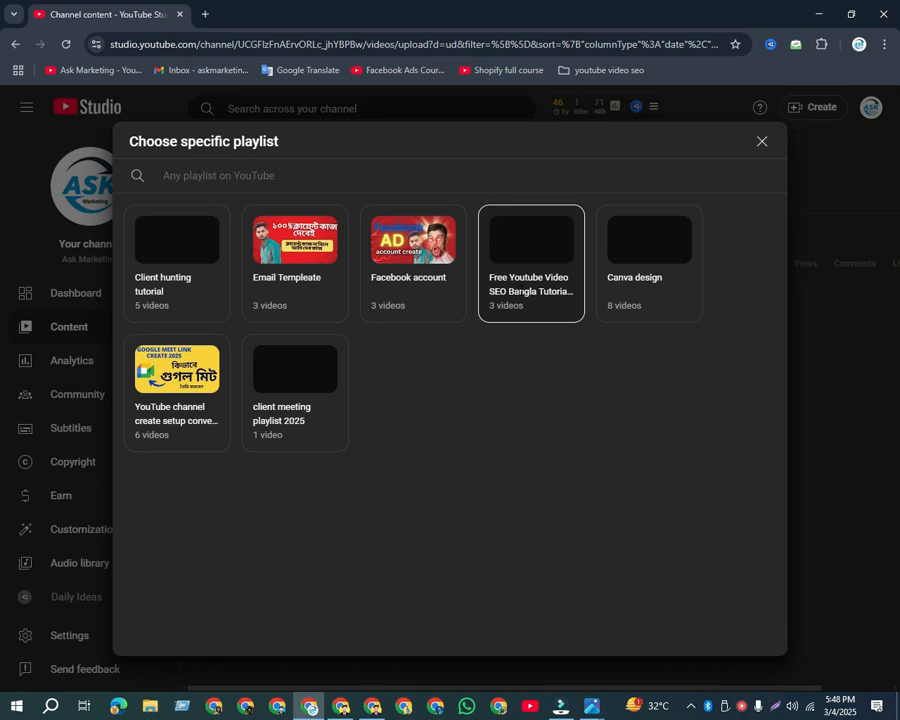
click(262, 393)
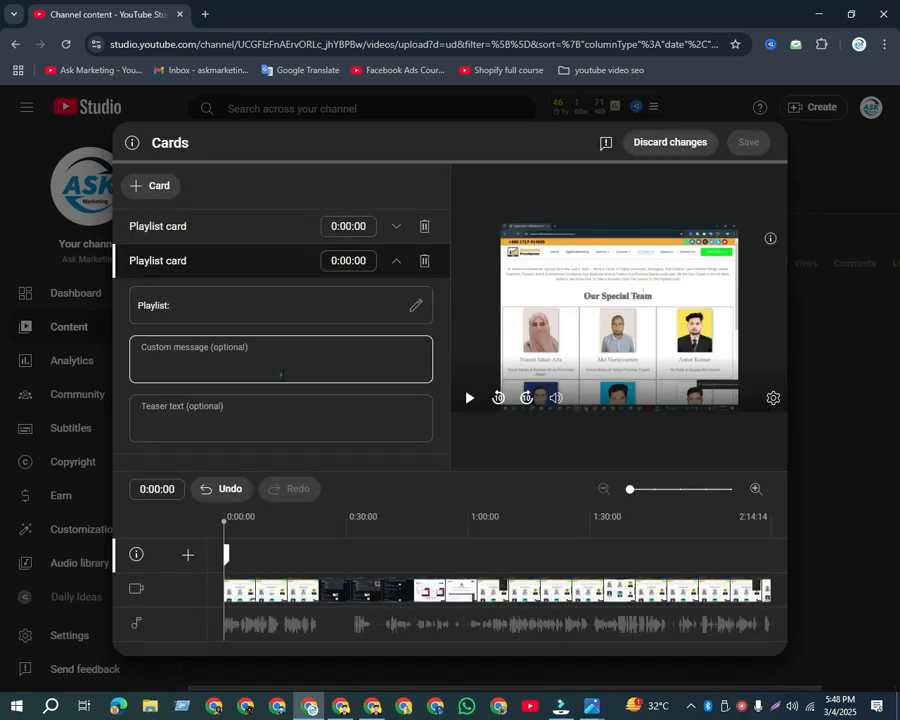
click(140, 185)
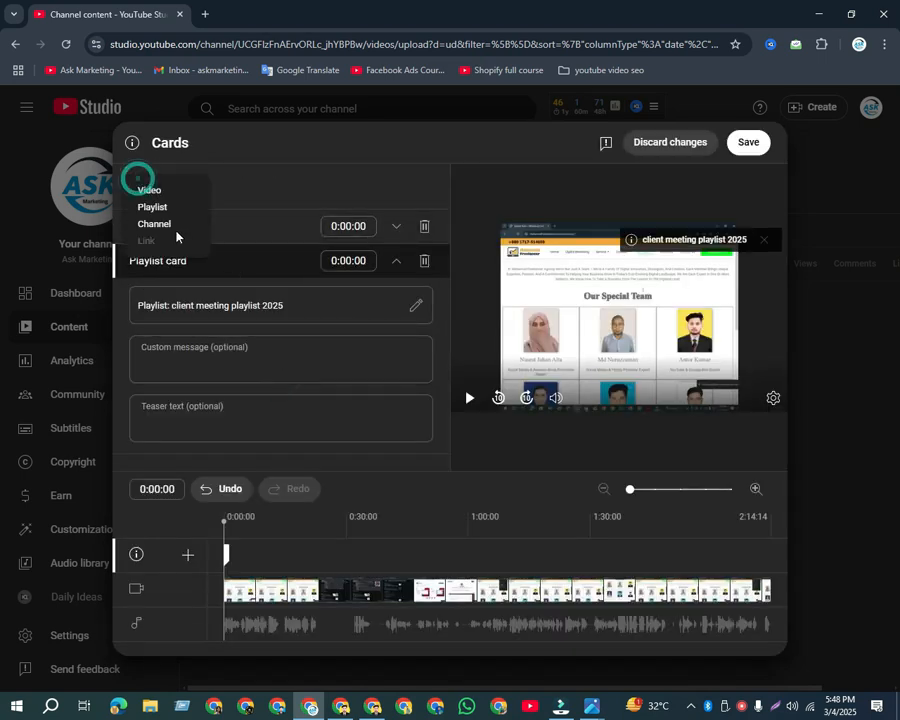
click(162, 205)
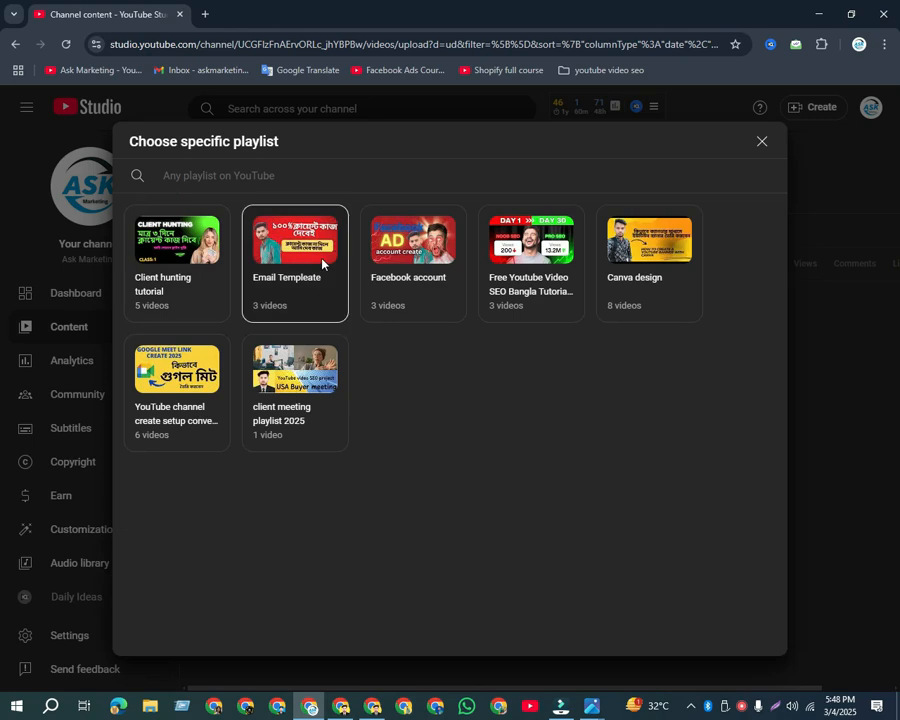
click(519, 265)
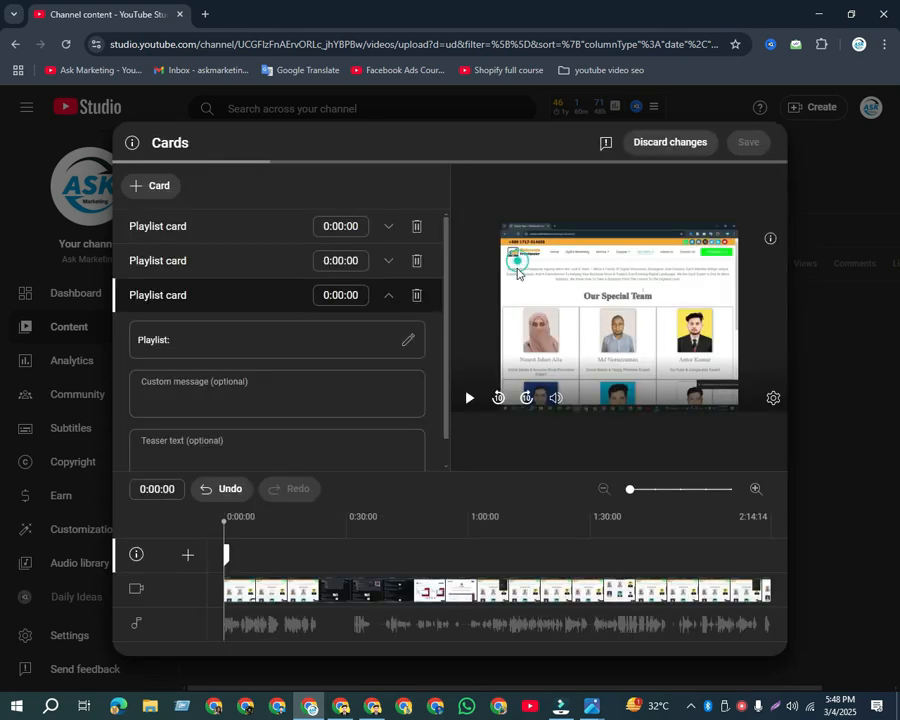
- Add a video card linking to "How to Create Custom Gmail Signature"
click(138, 181)
click(147, 191)
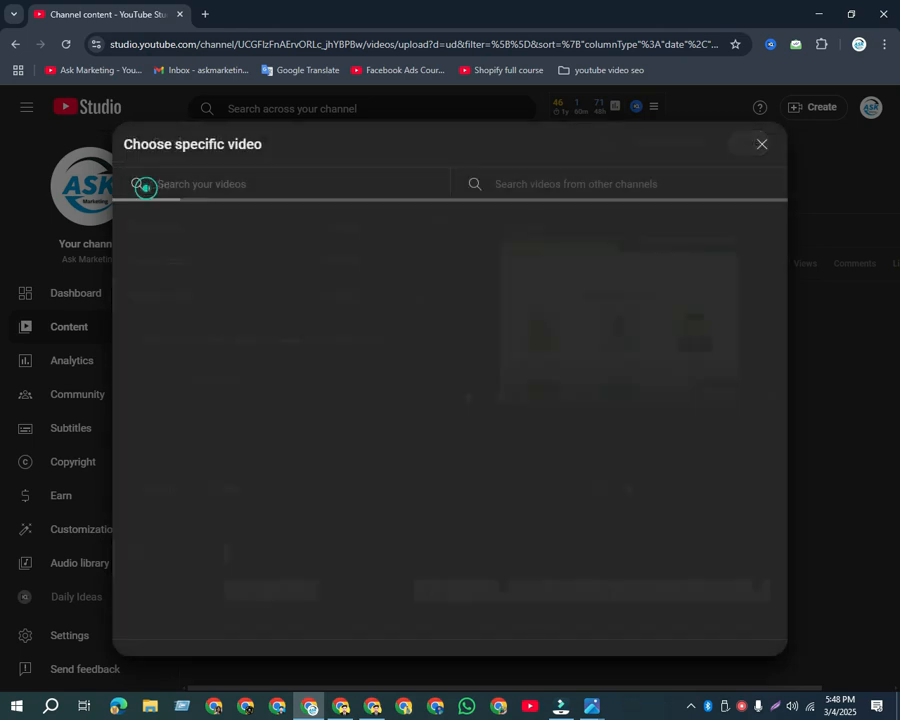
scroll(395, 388, down, 2)
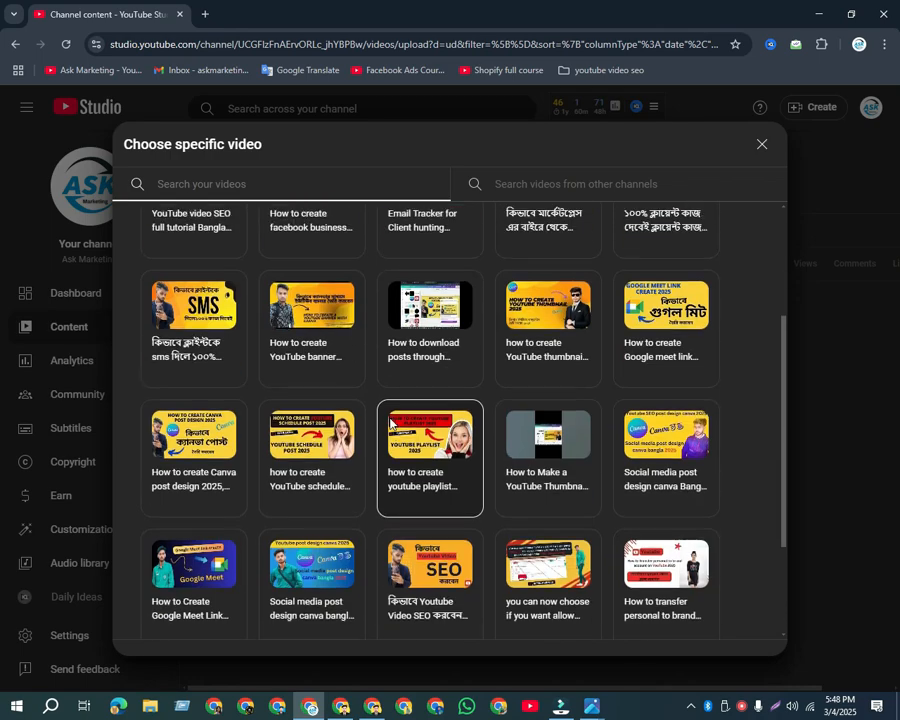
scroll(413, 435, up, 2)
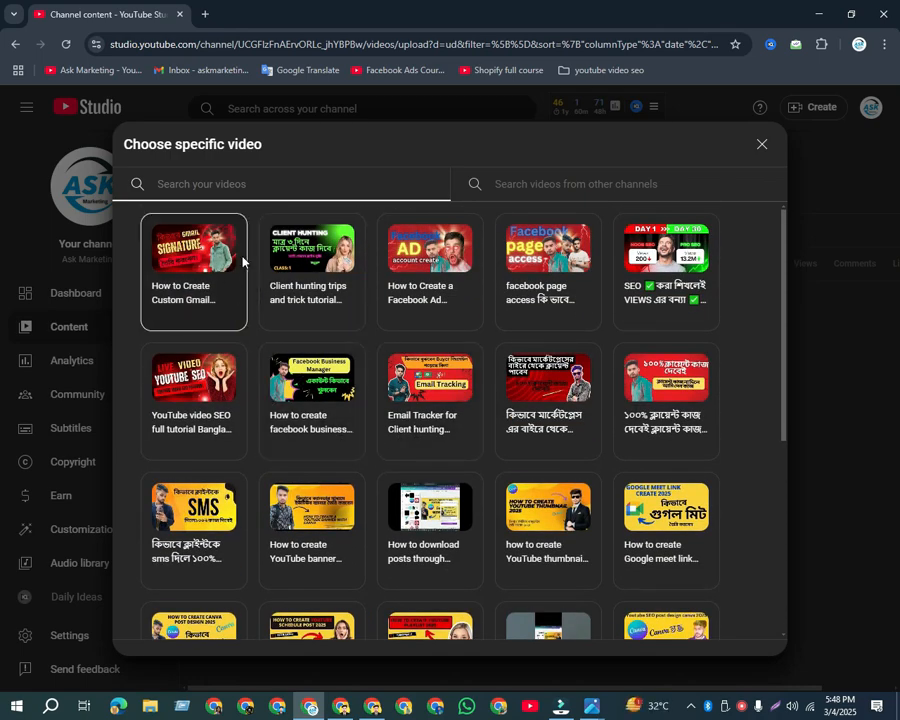
click(201, 253)
- Add a playlist card for the "YouTube channel create setup" playlist and save the cards
click(168, 189)
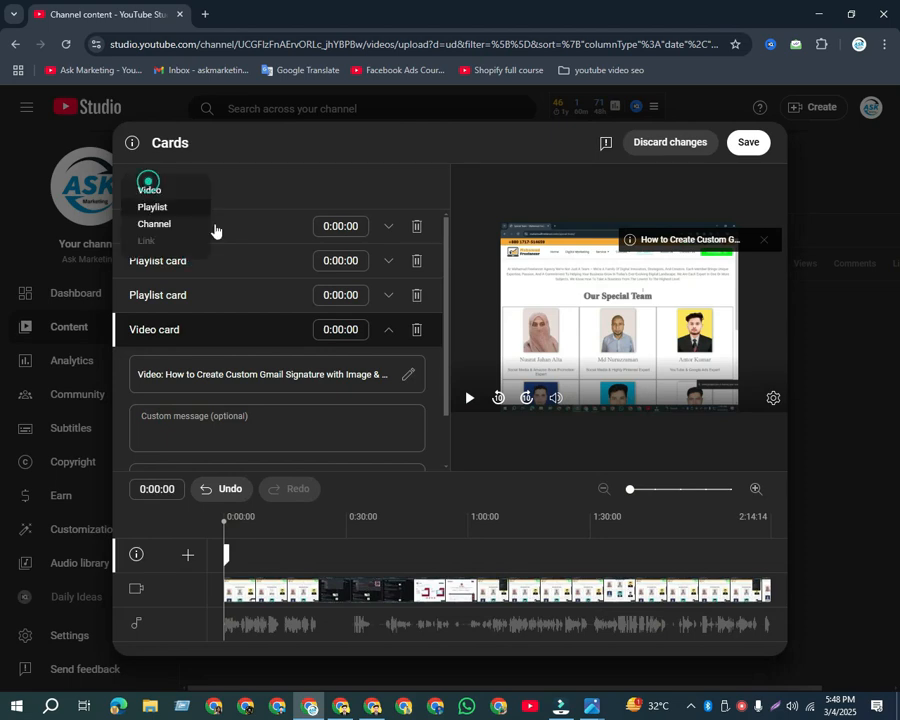
click(155, 206)
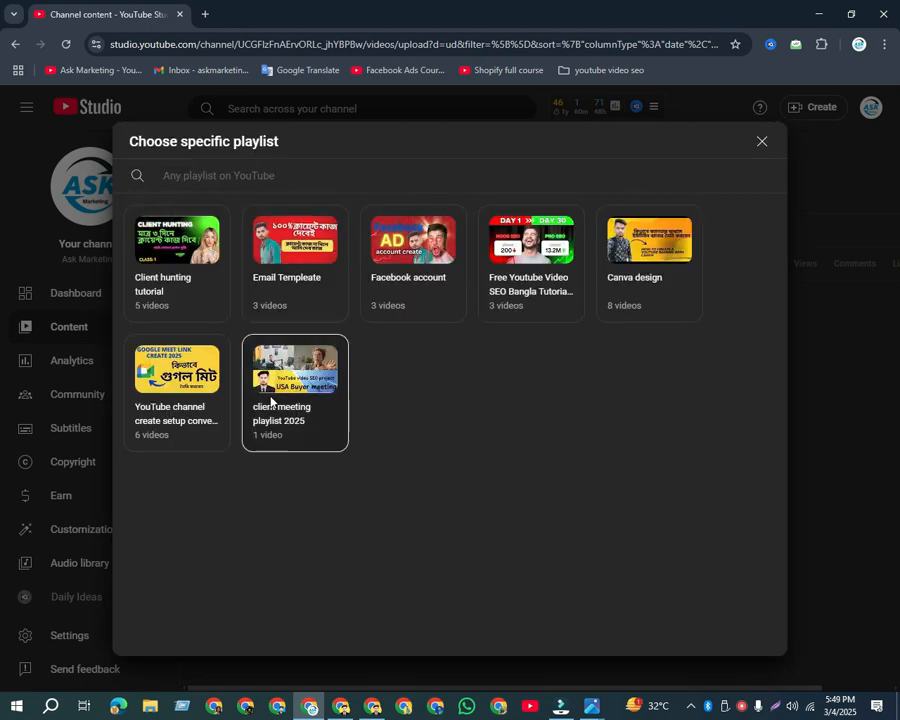
click(184, 389)
click(750, 144)
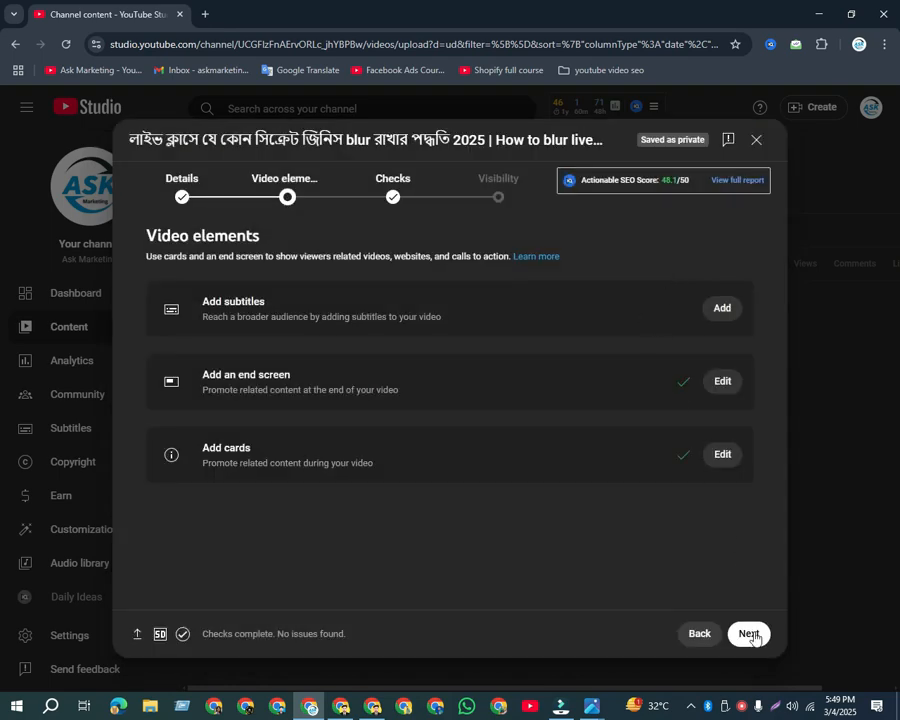
- Proceed through the checks to the visibility settings and examine the scheduling and the save or publish options
click(750, 636)
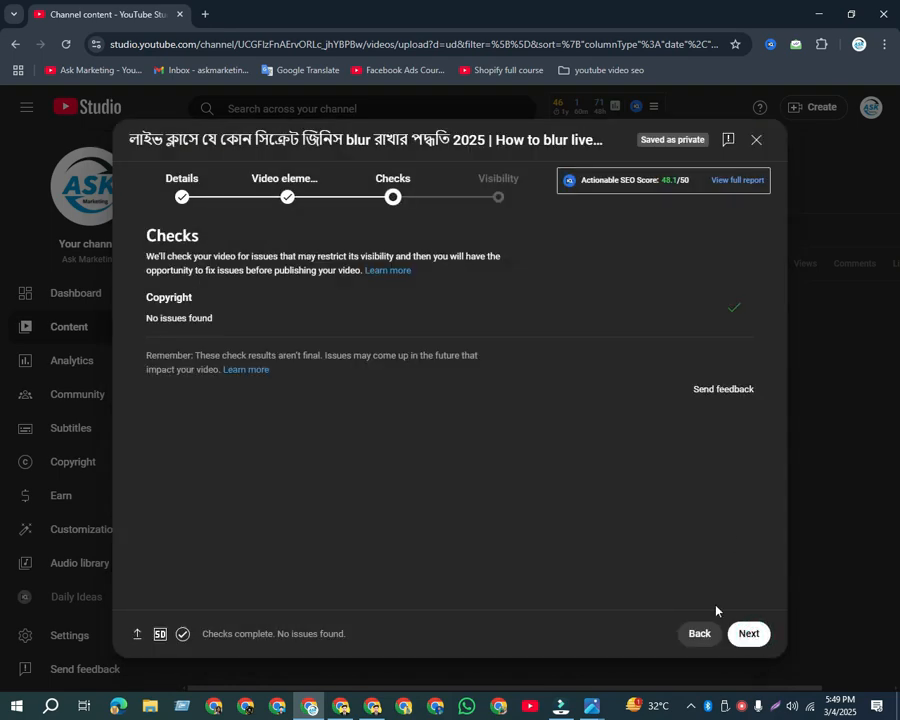
click(746, 636)
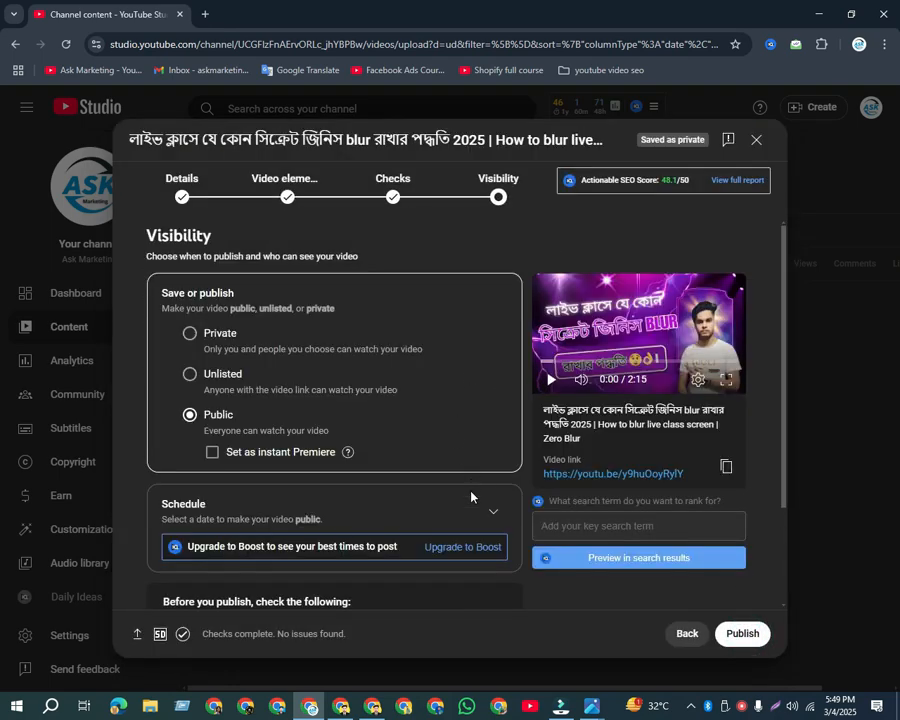
click(493, 511)
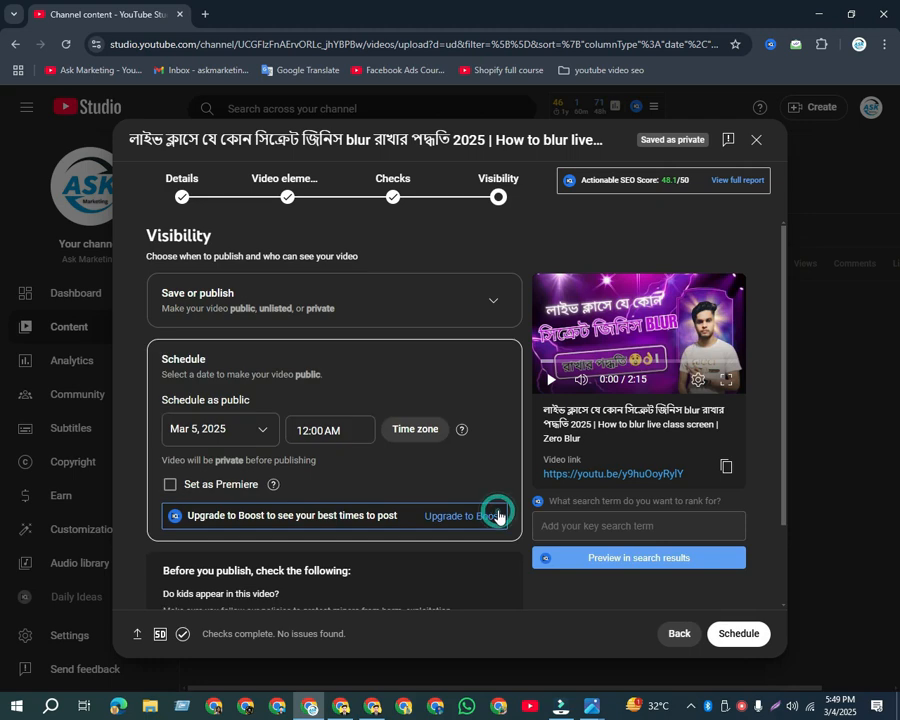
click(495, 303)
scroll(400, 378, down, 1)
scroll(400, 378, up, 1)
- Return to the video's details and review the title, description, hashtags, tags and SEO score
click(187, 199)
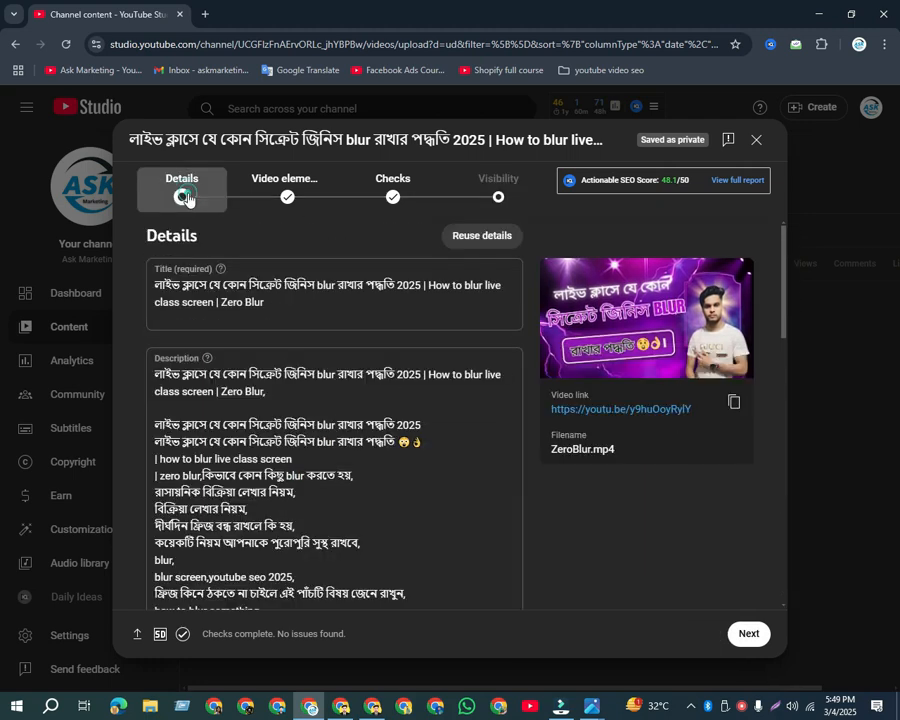
scroll(460, 425, down, 12)
scroll(466, 432, down, 15)
scroll(467, 436, down, 8)
scroll(500, 445, up, 10)
scroll(555, 465, up, 15)
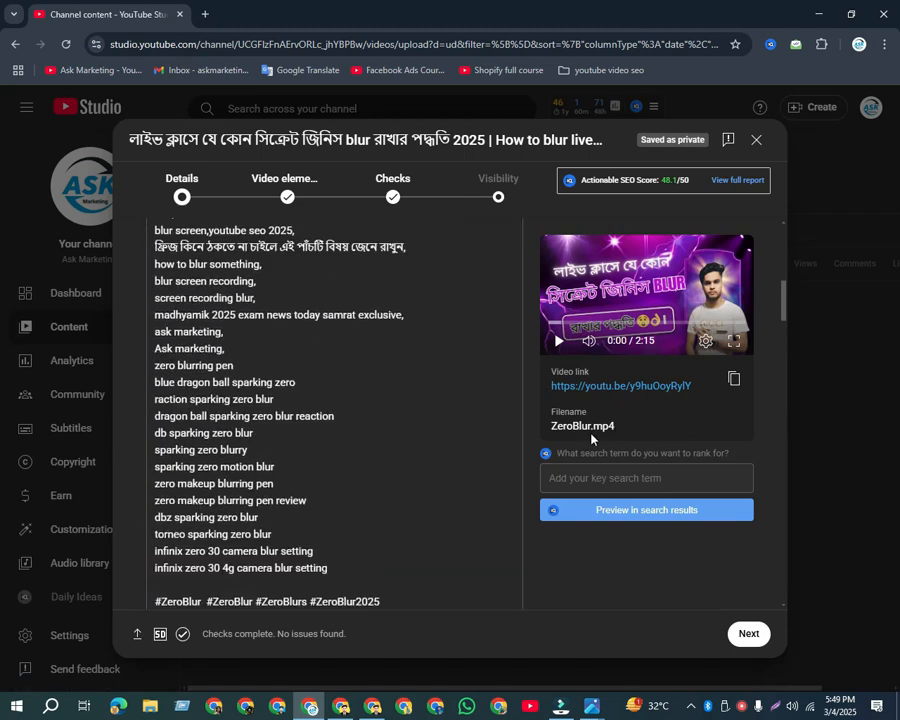
scroll(591, 439, up, 10)
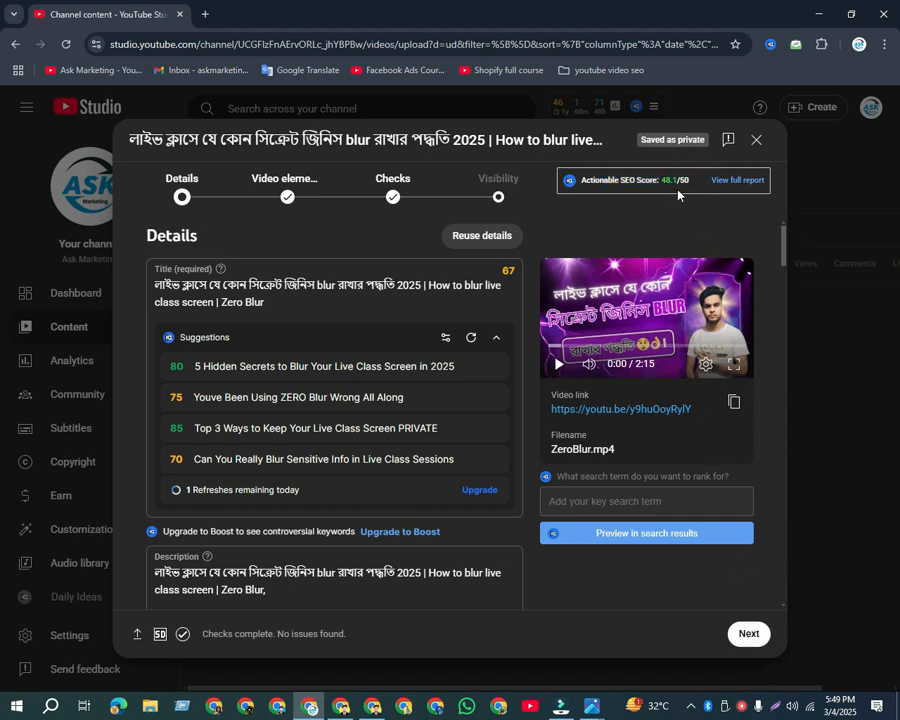
- Proceed through the remaining upload stages to visibility, publish the video as public and close the published-video dialog
click(745, 636)
click(742, 640)
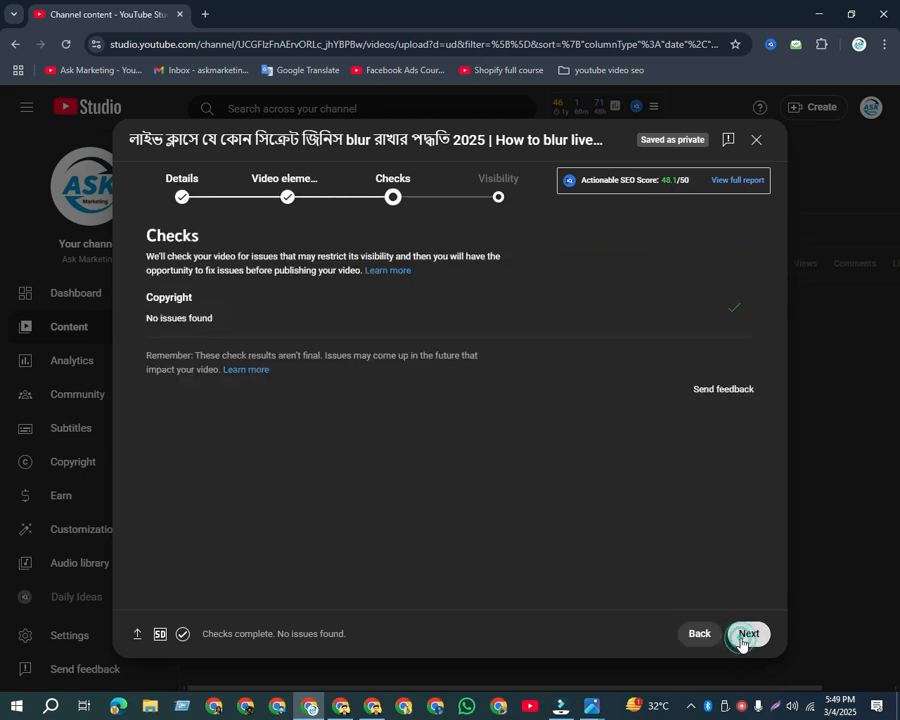
click(744, 640)
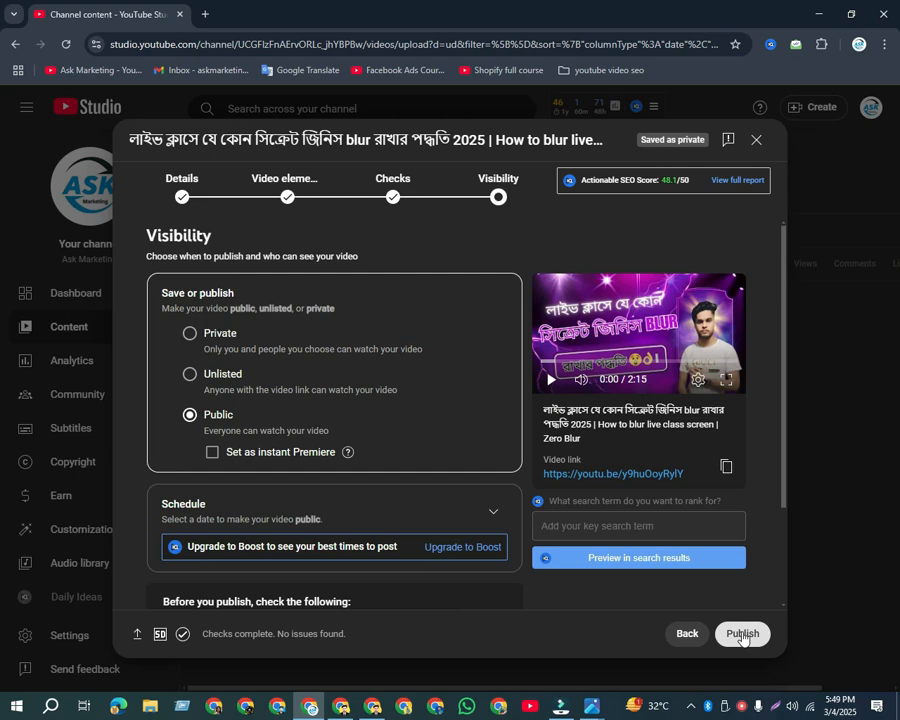
click(743, 636)
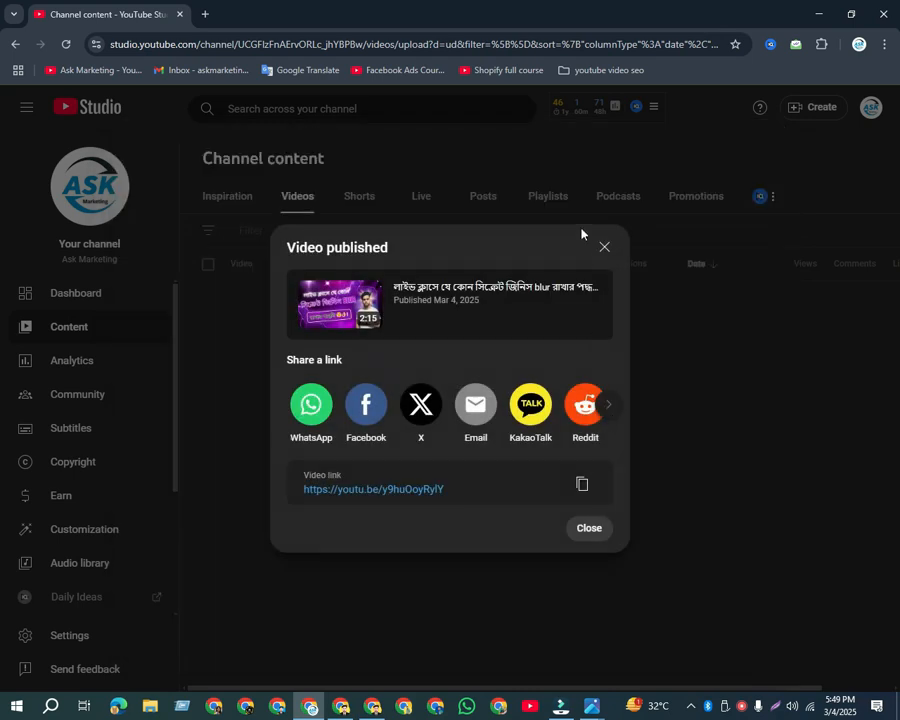
click(604, 247)
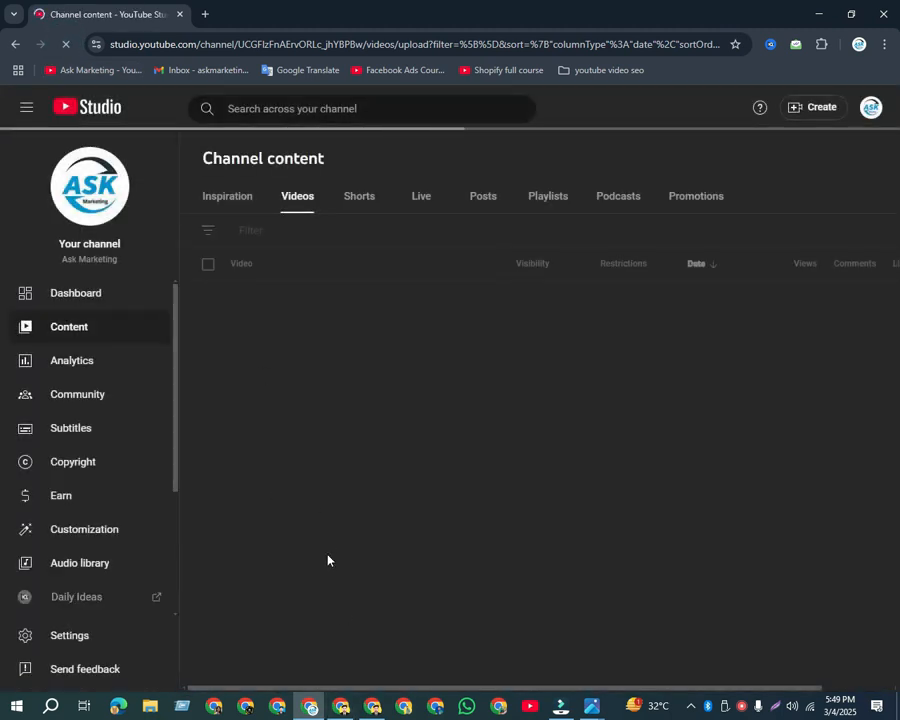
- Copy the first keyword line, "লাইভ ক্লাসে যে কোন সিক্রেট জিনিস blur রাখার পদ্ধতি 2025", from the Google Translate source text
click(341, 706)
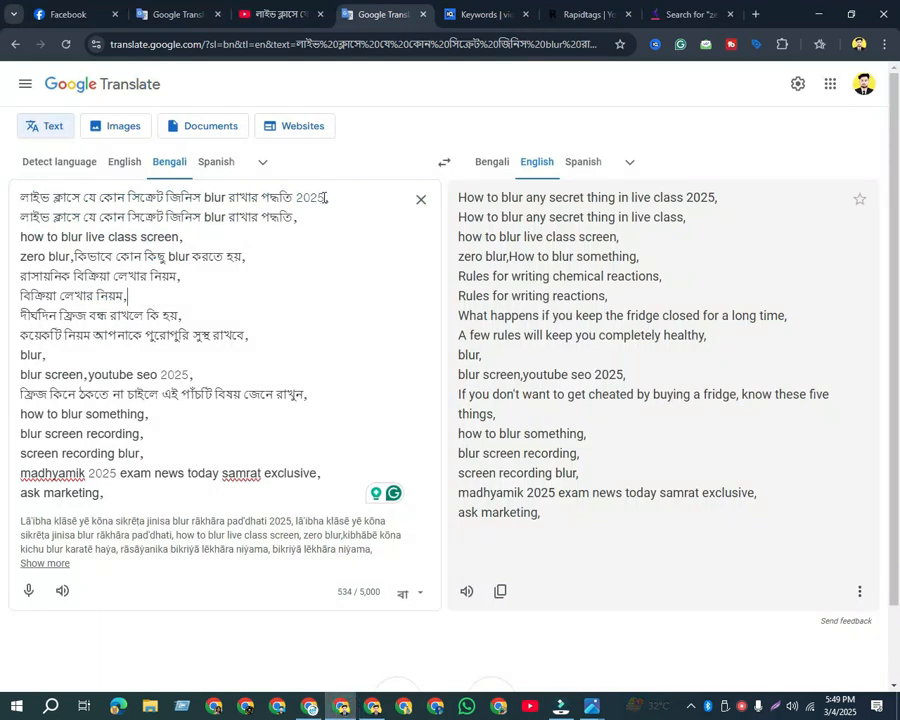
drag(325, 197, 3, 205)
key(ctrl+c)
click(266, 255)
- Open YouTube in another browser profile and search for "লাইভ ক্লাসে যে কোন সিক্রেট জিনিস blur রাখার পদ্ধতি 2025"
click(214, 706)
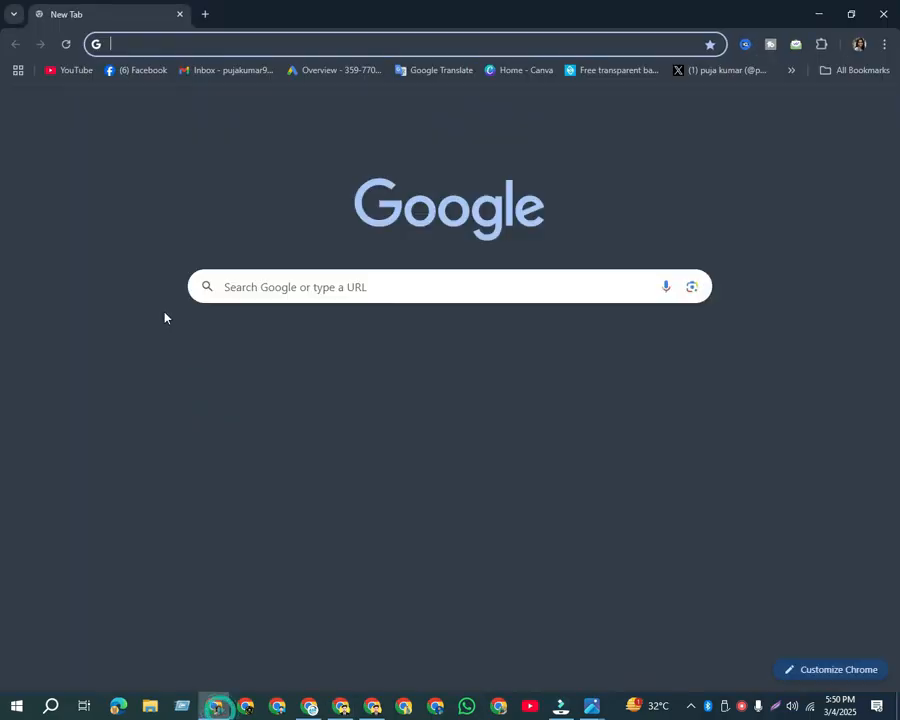
click(80, 70)
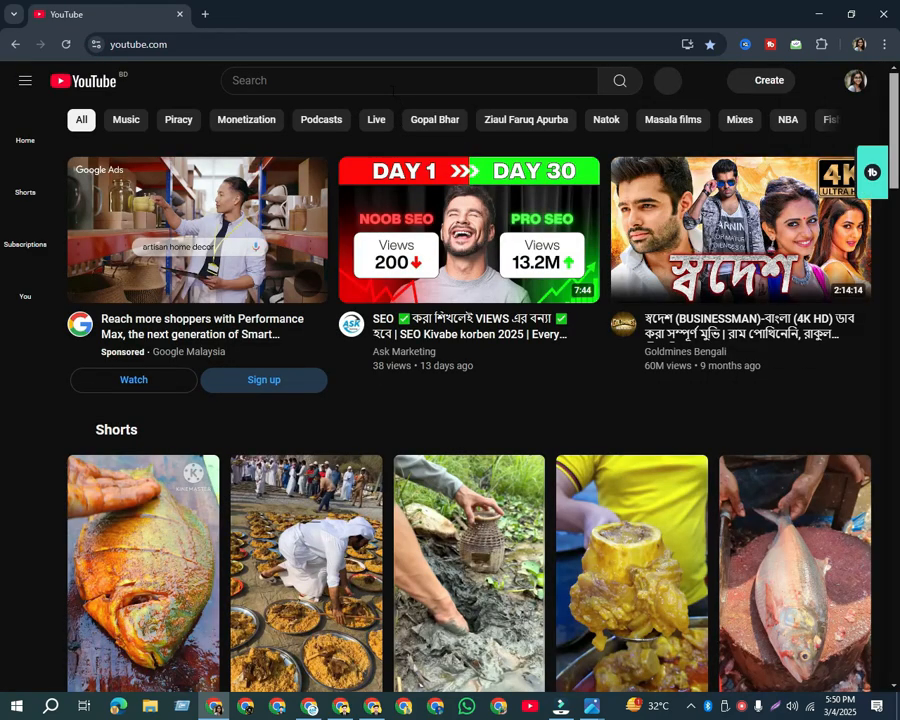
click(391, 88)
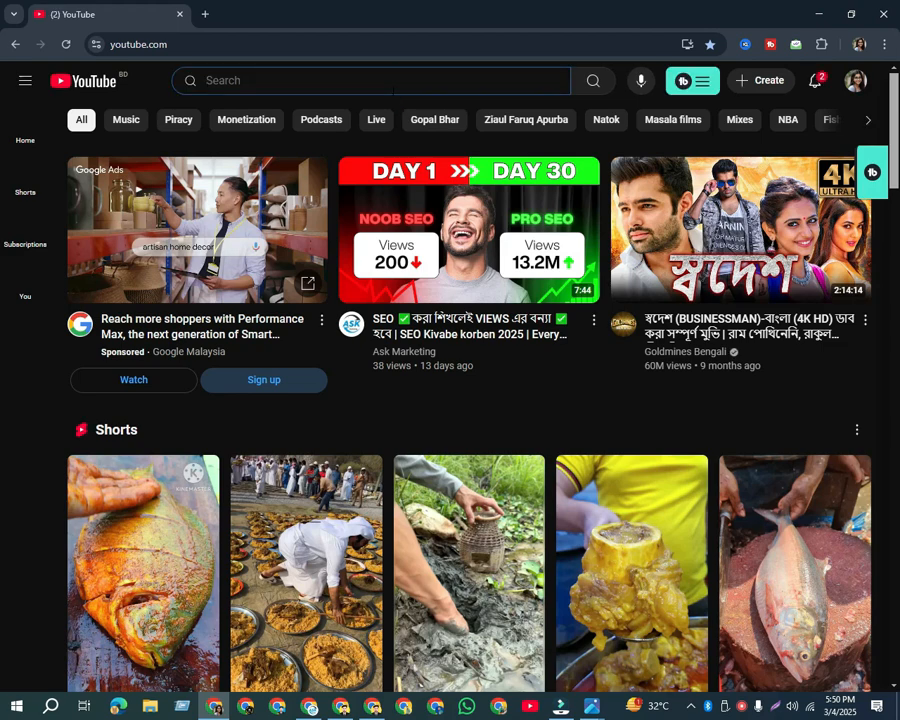
key(ctrl+v)
click(544, 82)
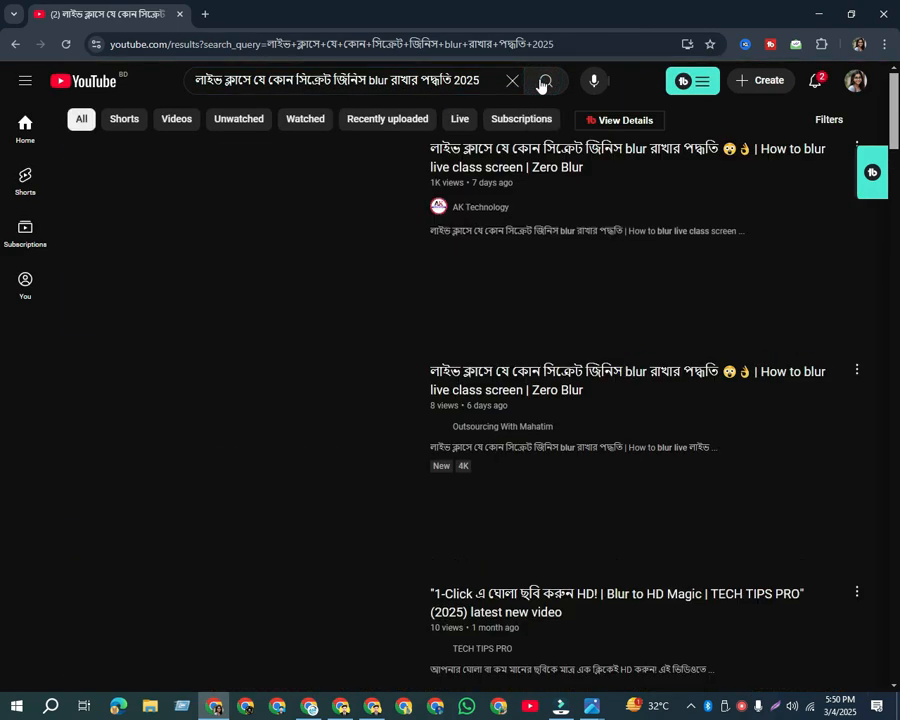
- Examine the YouTube search results for the newly published Ask Marketing video and compare its ranking with competing videos, refreshing the results once
scroll(540, 160, down, 15)
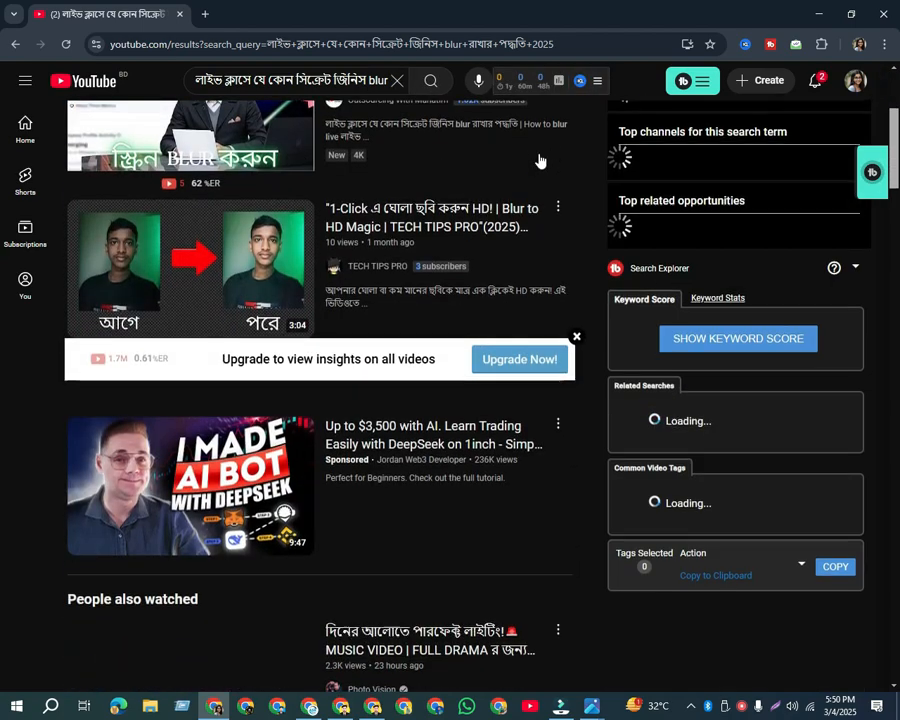
scroll(540, 160, down, 10)
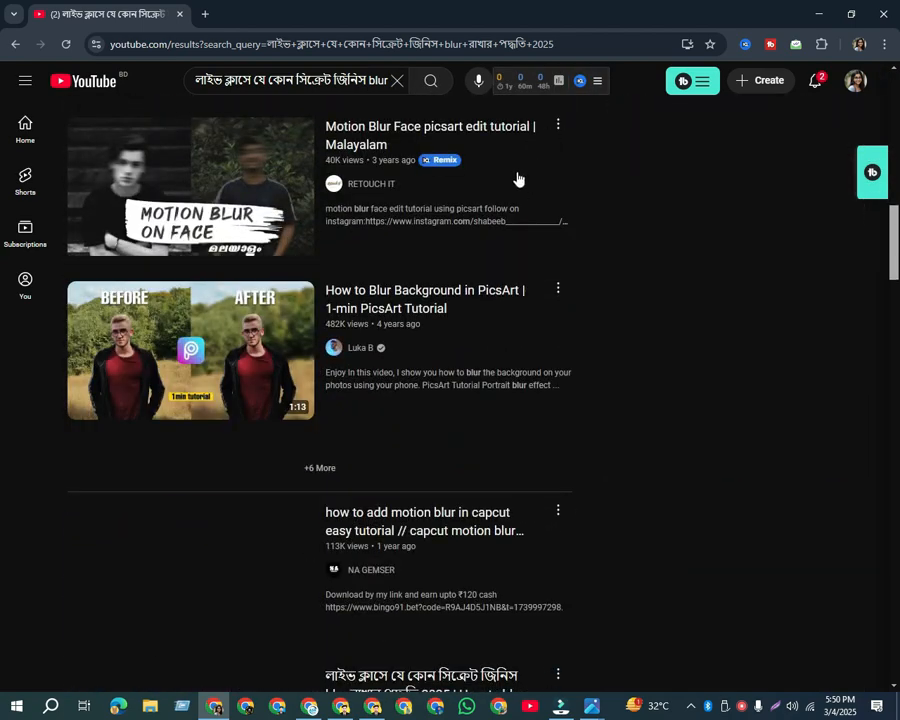
scroll(464, 316, up, 2)
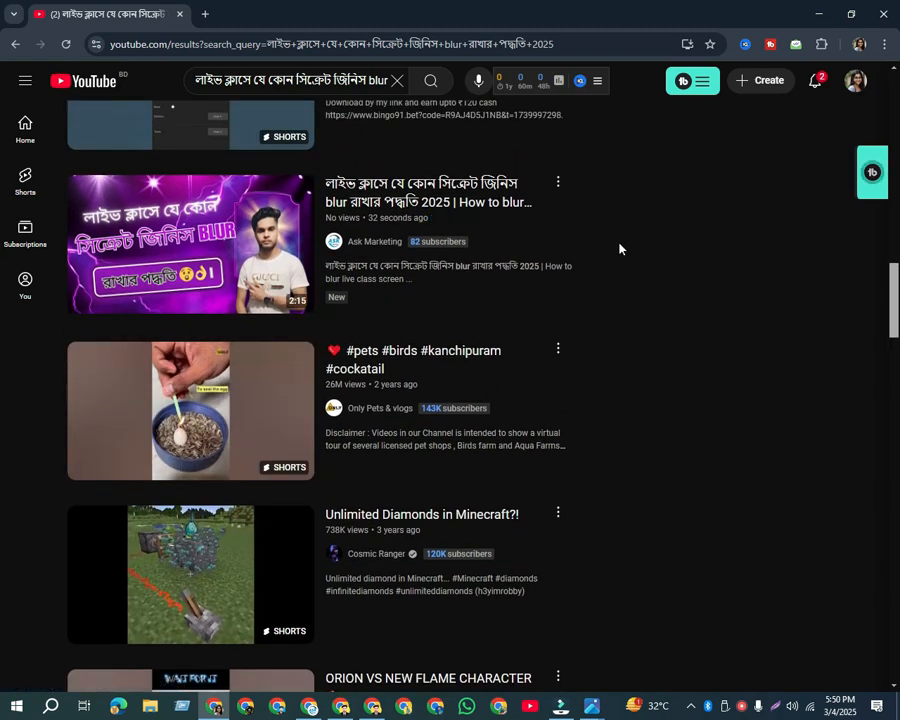
scroll(619, 248, up, 3)
scroll(619, 251, up, 5)
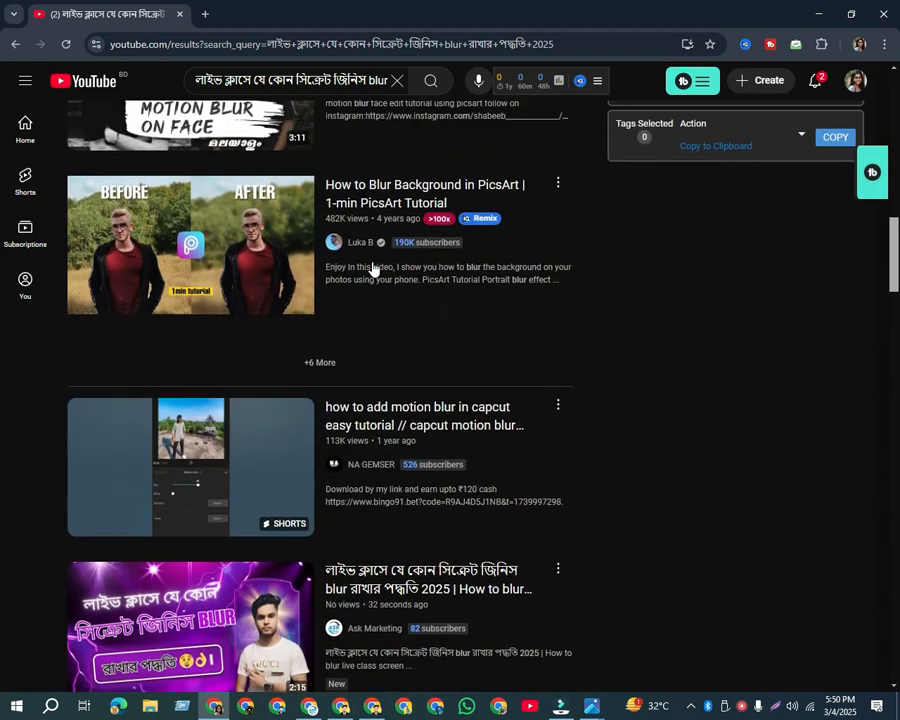
scroll(312, 270, up, 6)
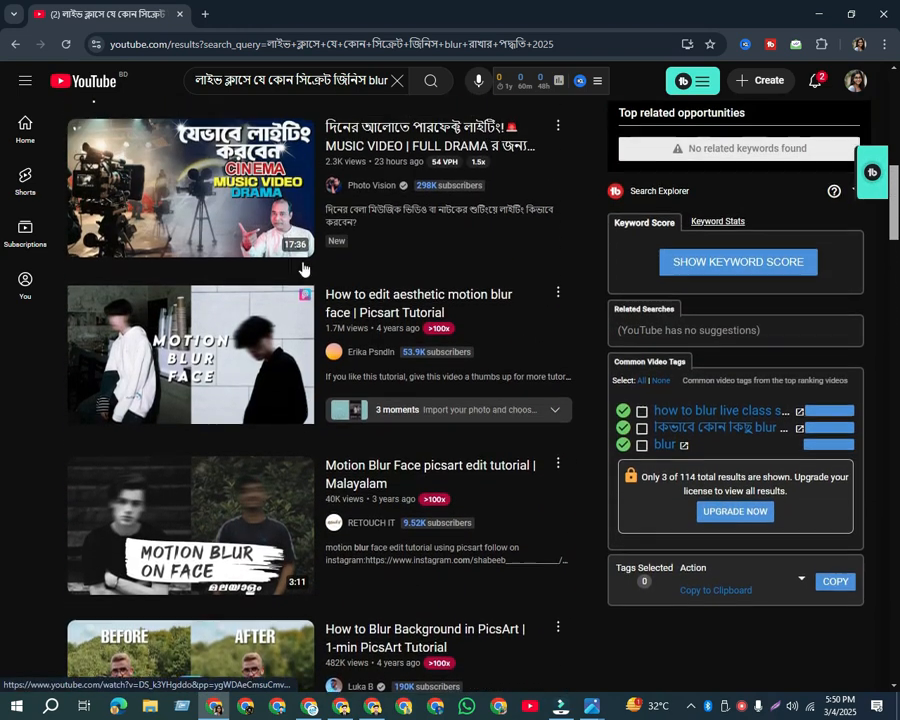
scroll(295, 270, up, 4)
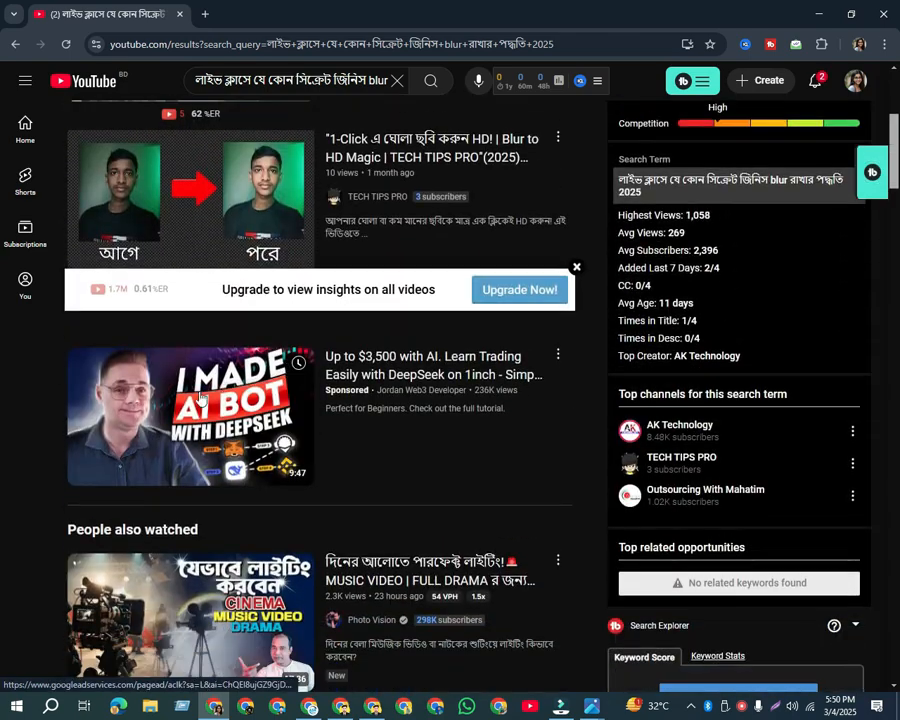
scroll(262, 330, up, 2)
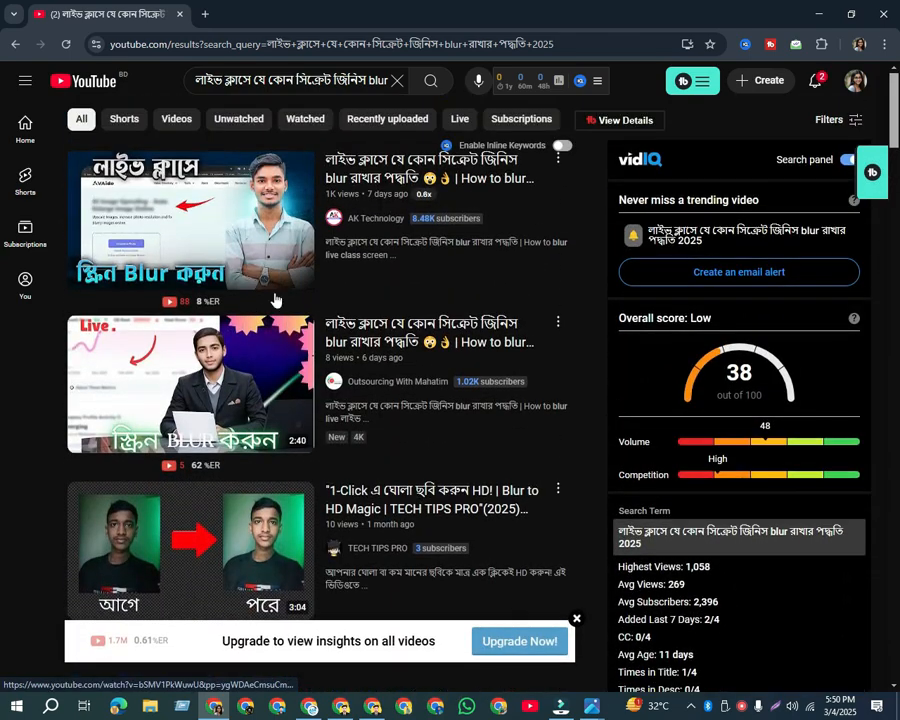
scroll(530, 410, down, 5)
scroll(521, 433, down, 9)
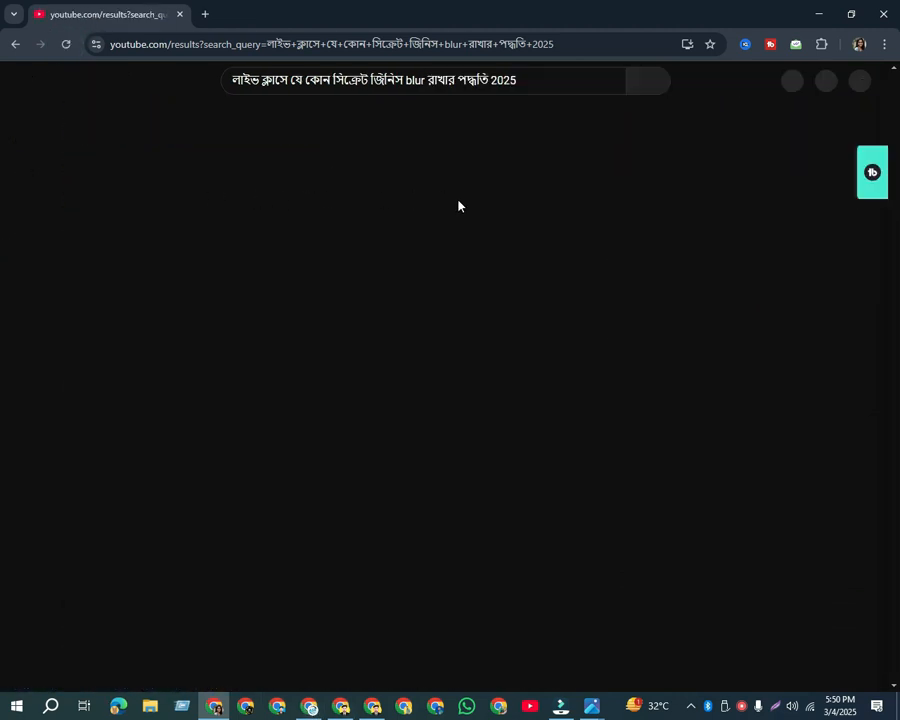
scroll(537, 270, down, 15)
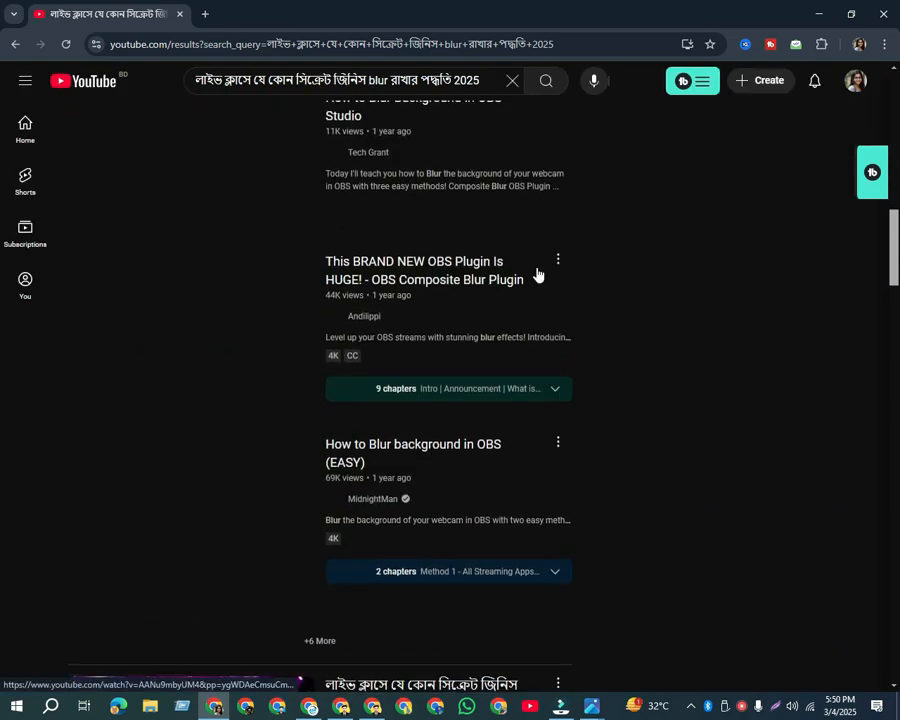
scroll(537, 273, down, 3)
scroll(537, 273, down, 3)
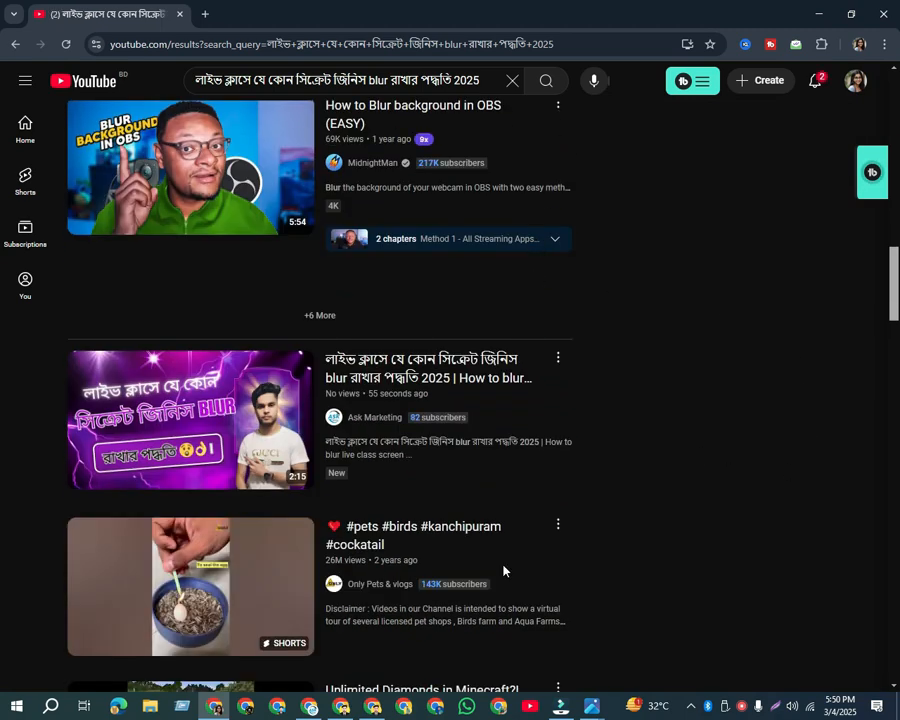
- Return to YouTube Studio, open the published video's details and review its description, vidIQ SEO score and tag rankings
mouse_move(309, 706)
click(325, 625)
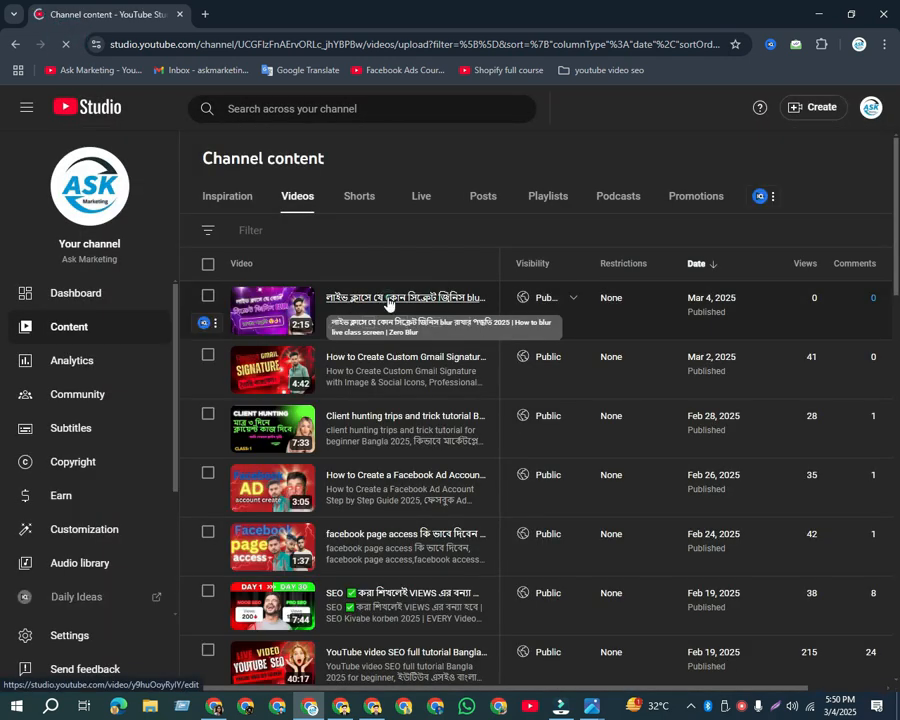
click(389, 300)
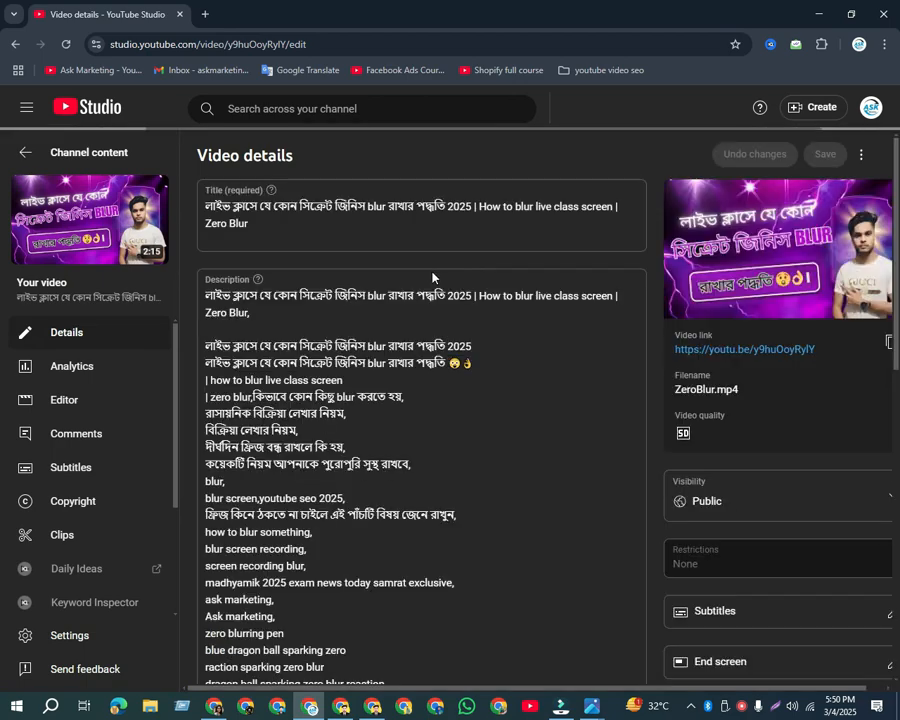
scroll(450, 270, down, 3)
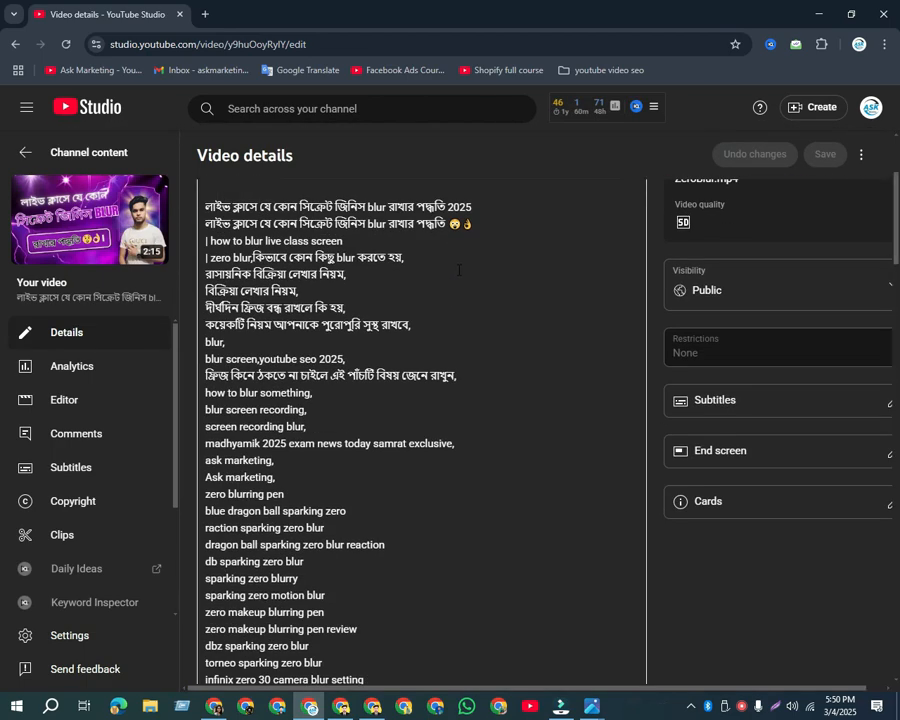
scroll(459, 270, down, 3)
scroll(489, 300, down, 2)
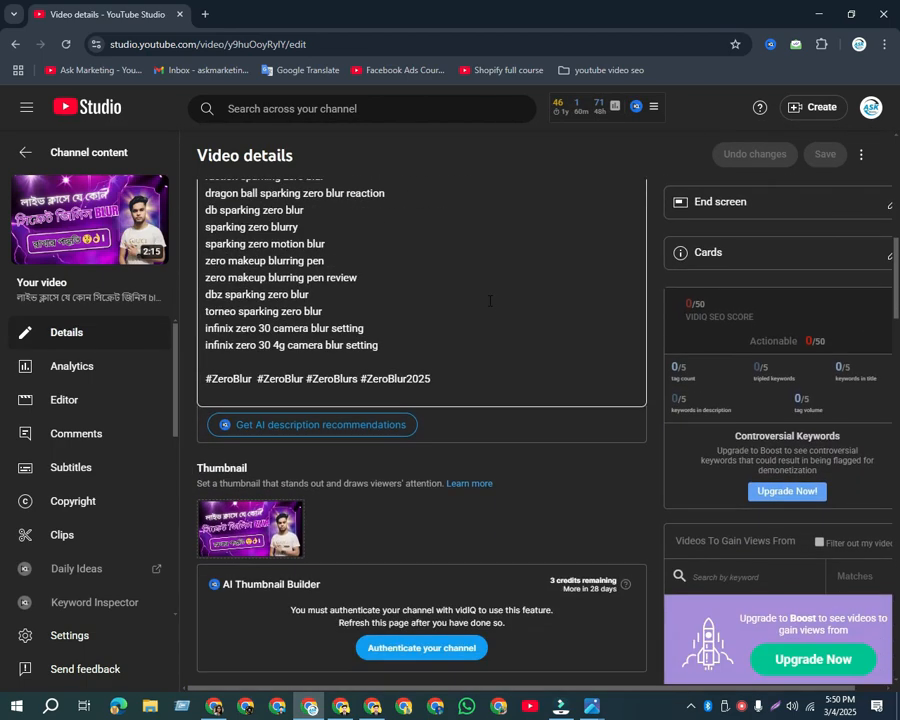
scroll(489, 300, down, 1)
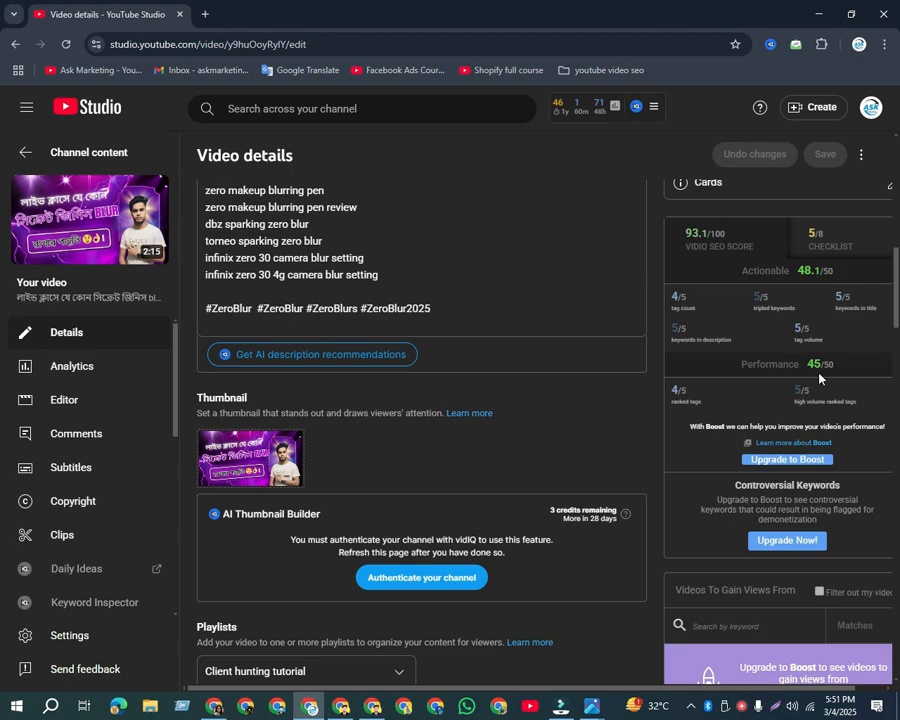
scroll(558, 382, down, 20)
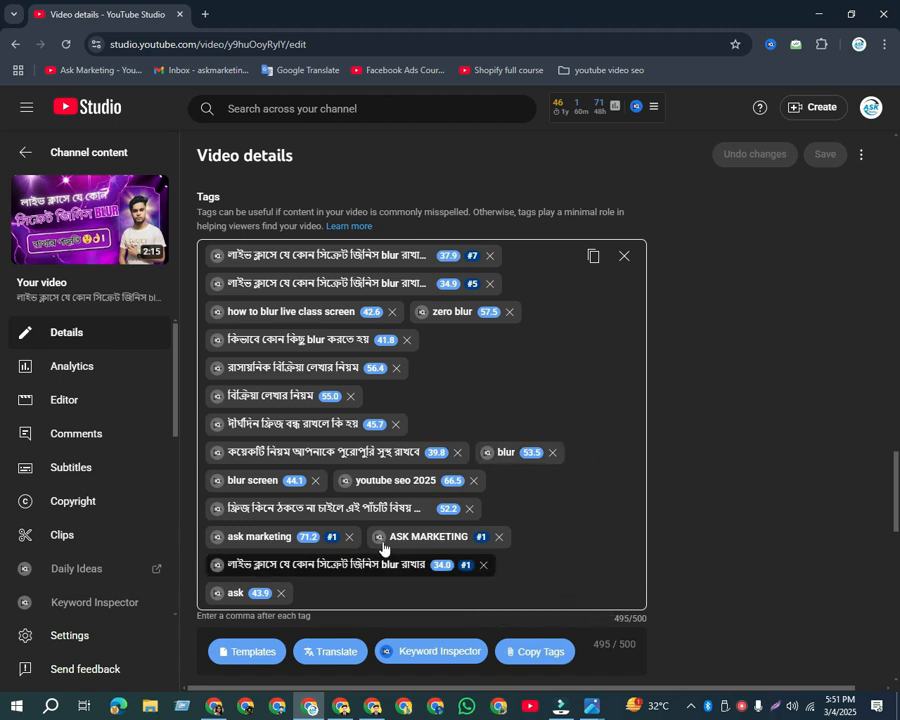
- Inspect the tag "লাইভ ক্লাসে যে কোন সিক্রেট জিনিস blur রাখার" and add its variant ending in "রাখারs" as a new tag
click(218, 567)
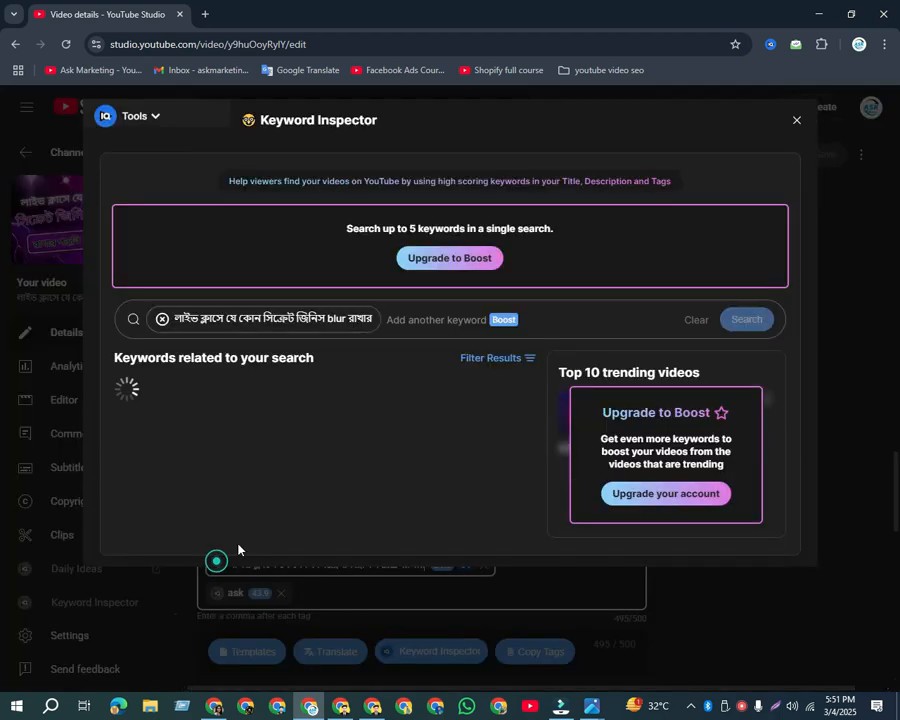
click(355, 320)
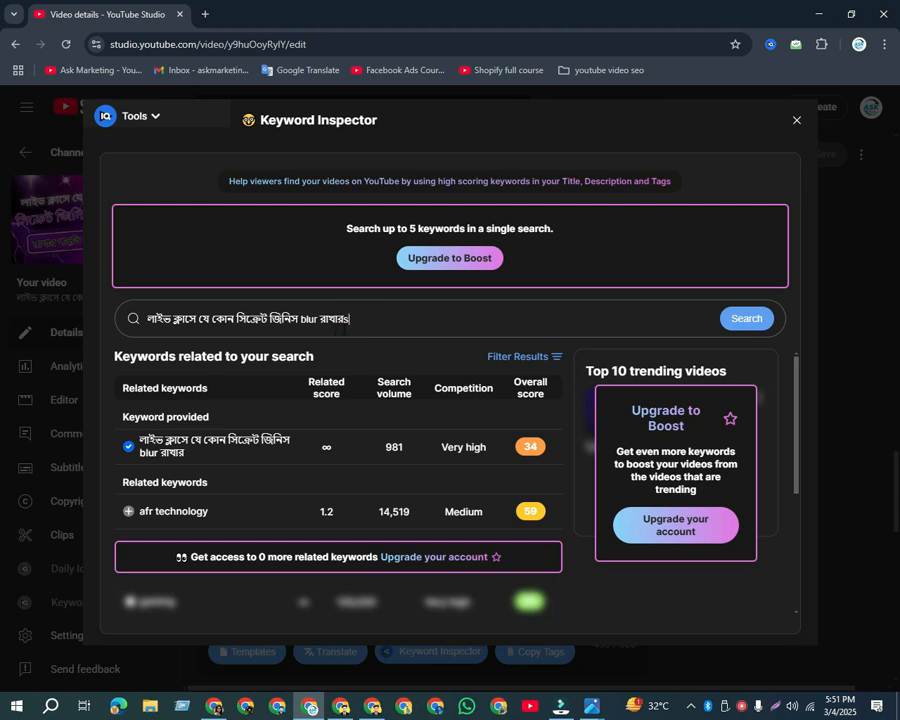
key(Return)
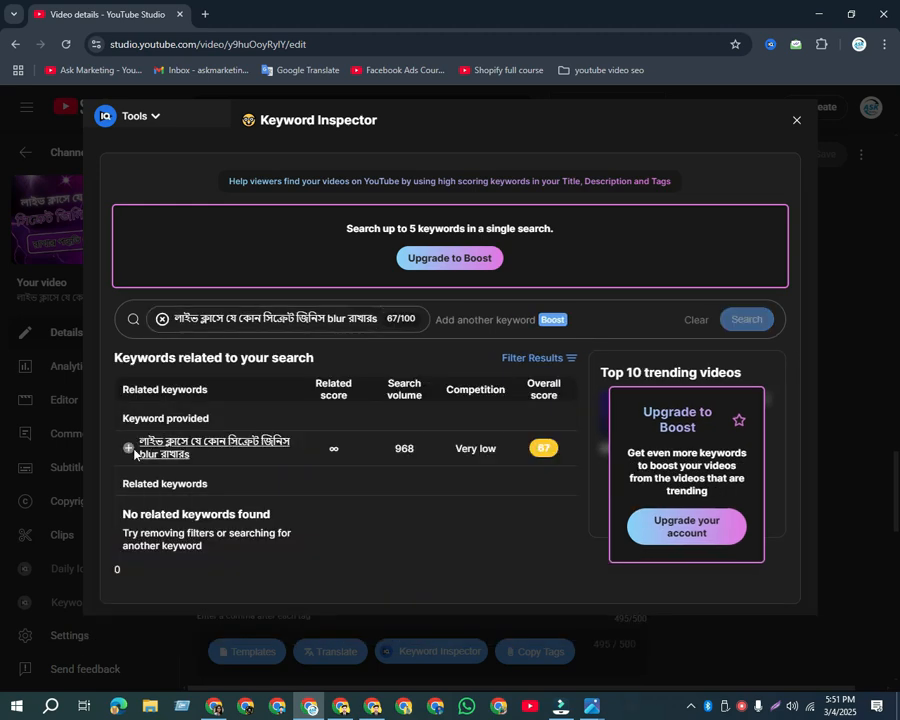
click(129, 448)
click(797, 121)
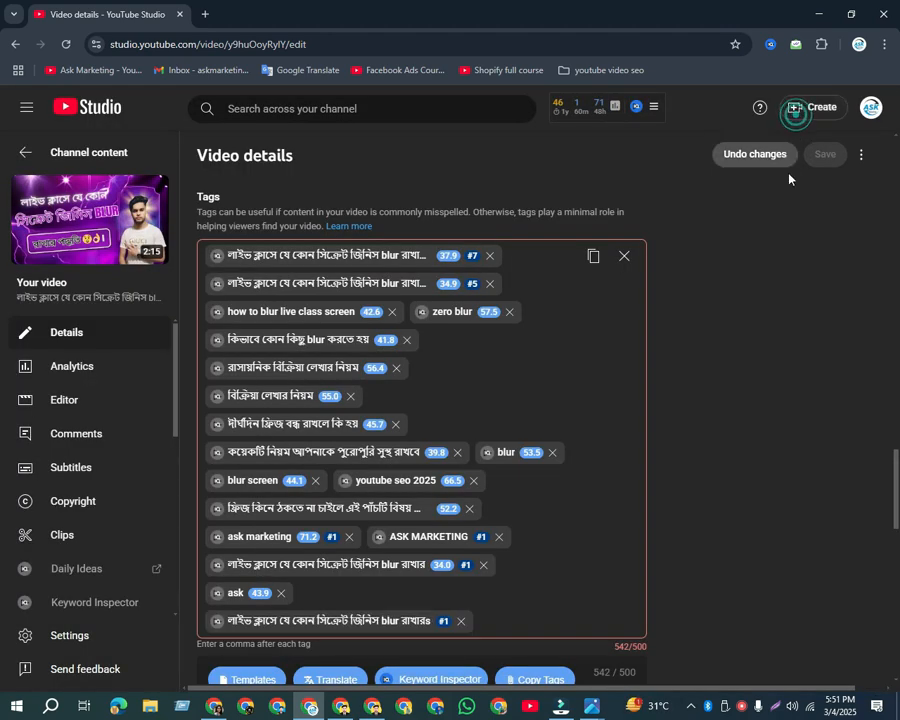
- Remove the tags "দীর্ঘদিন ফ্রিজ বন্ধ রাখলে কি হয়", "বিক্রিয়া লেখার নিয়ম" and "রাসায়নিক বিক্রিয়া লেখার নিয়ম"
click(396, 424)
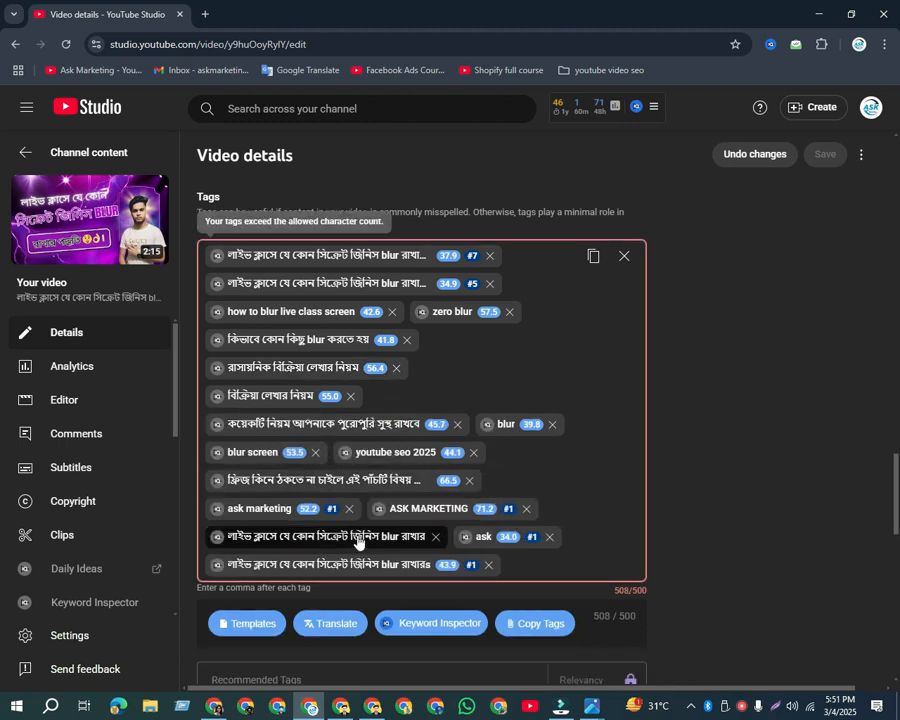
click(350, 397)
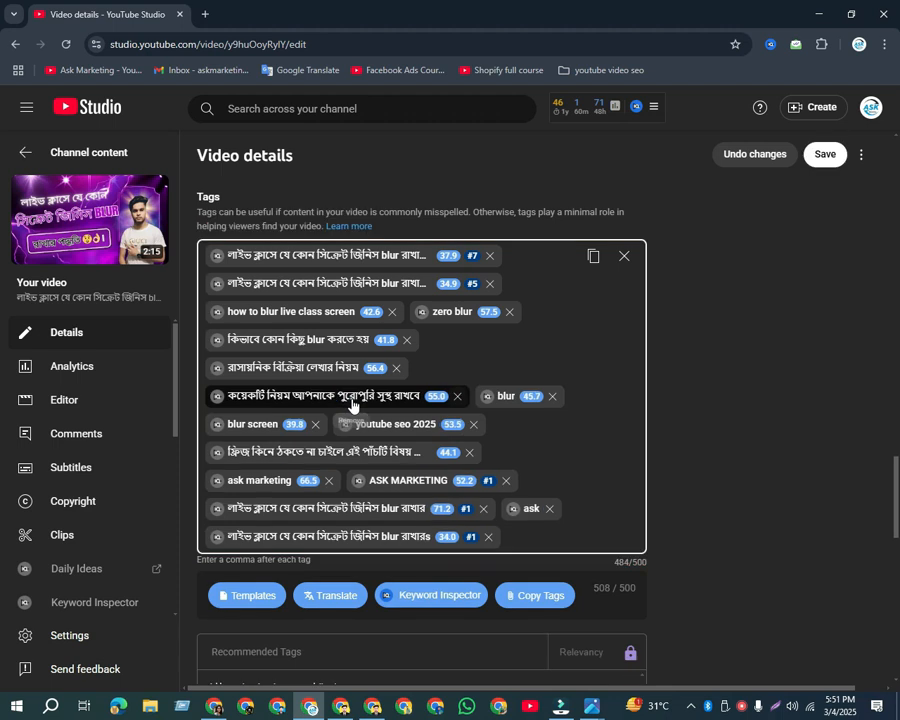
click(396, 370)
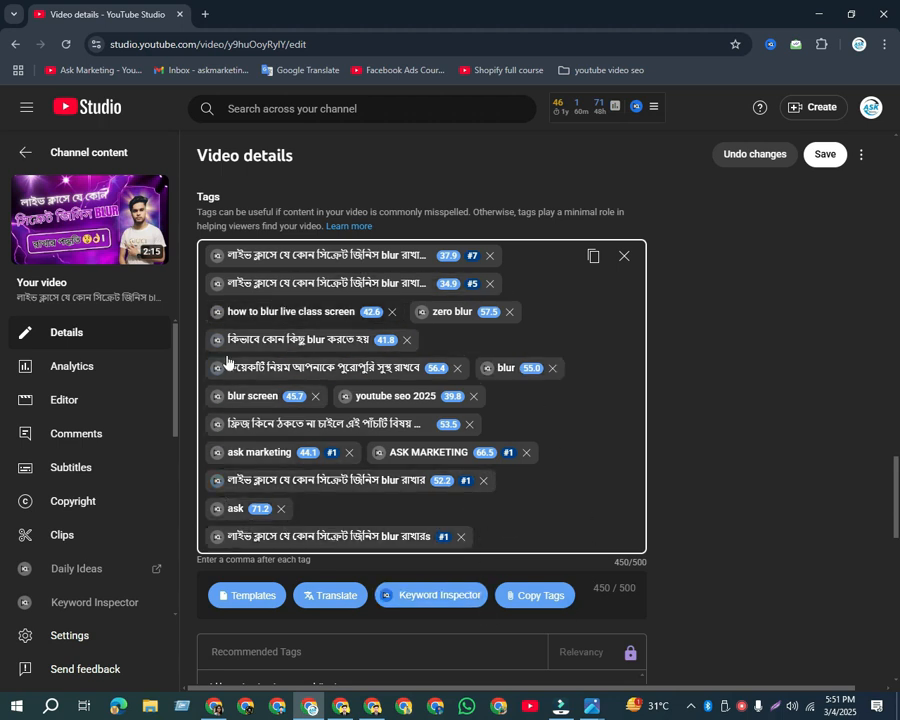
- Inspect the shortened keyword "লাইভ ক্লাসে সিক্রেট জিনিস blur" derived from the "রাখার" tag and add it as a tag
click(217, 481)
click(262, 322)
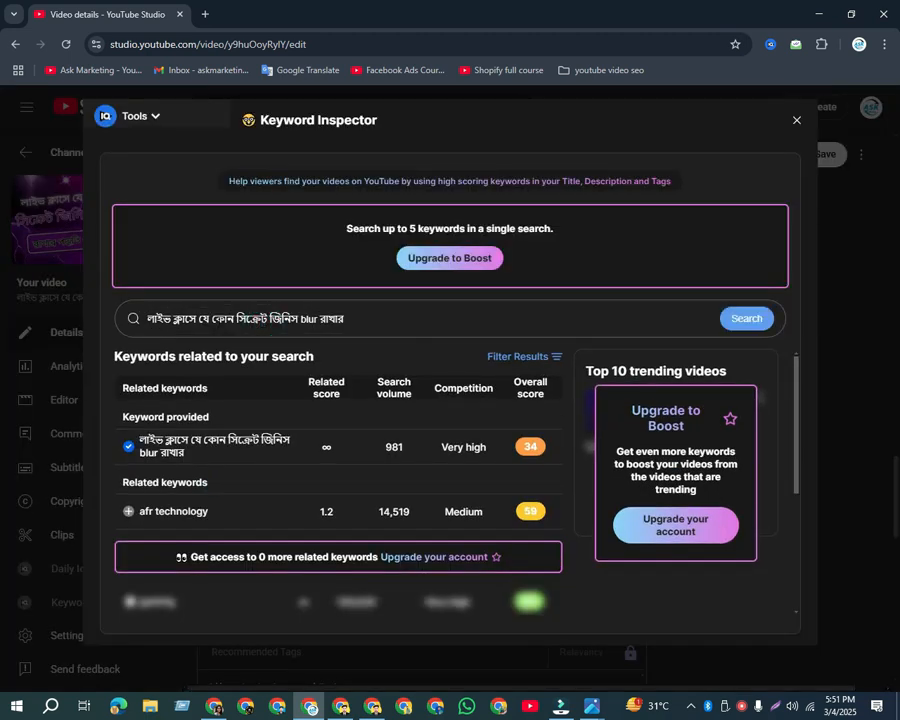
drag(232, 320, 199, 319)
key(BackSpace)
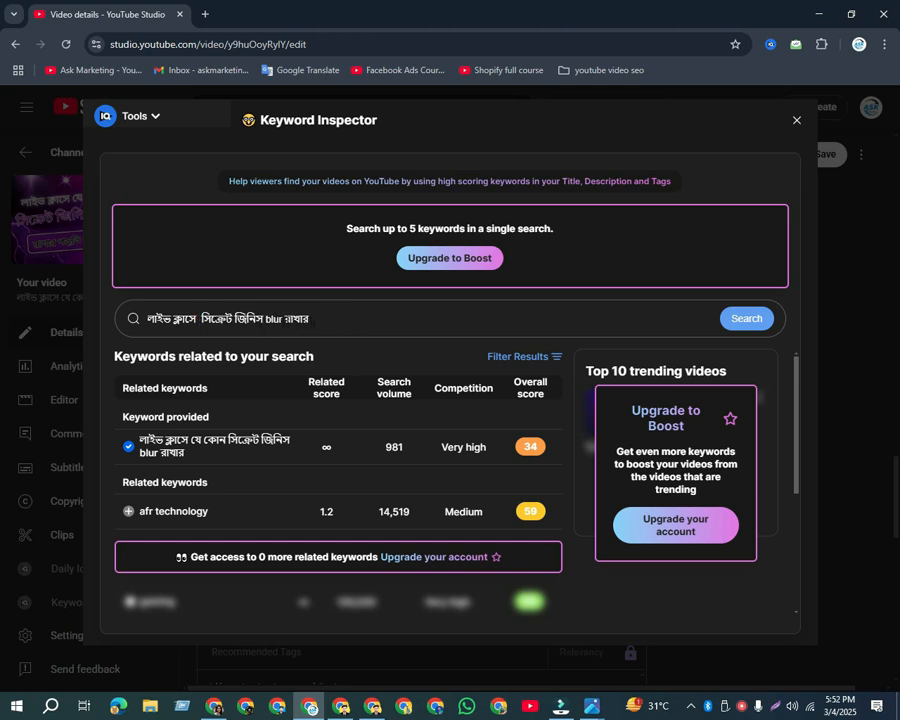
double_click(287, 318)
key(BackSpace)
click(737, 320)
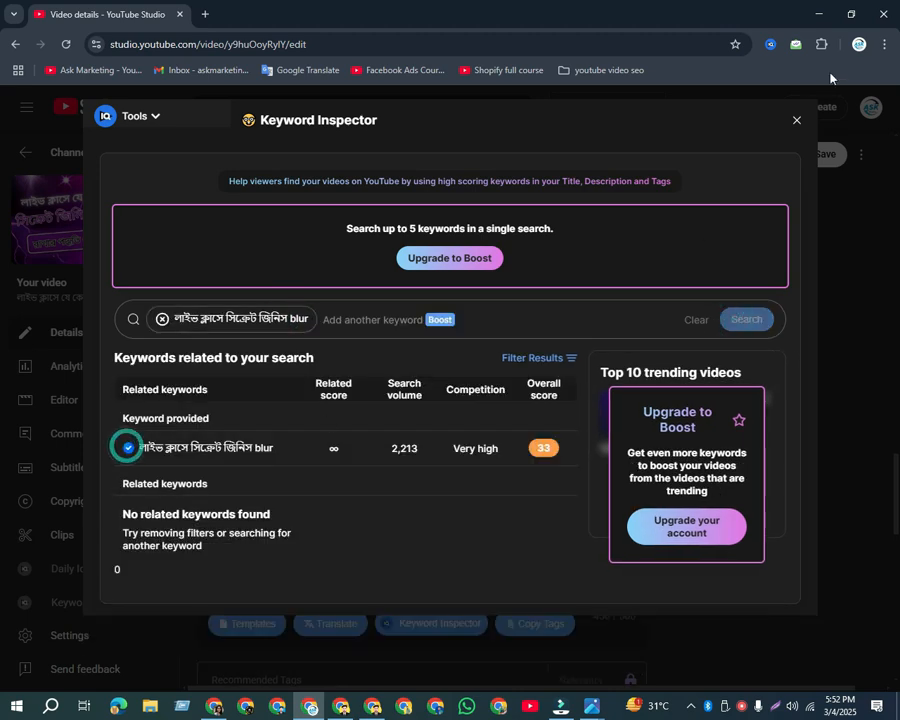
- Close the Keyword Inspector and save the video's updated tags
click(794, 120)
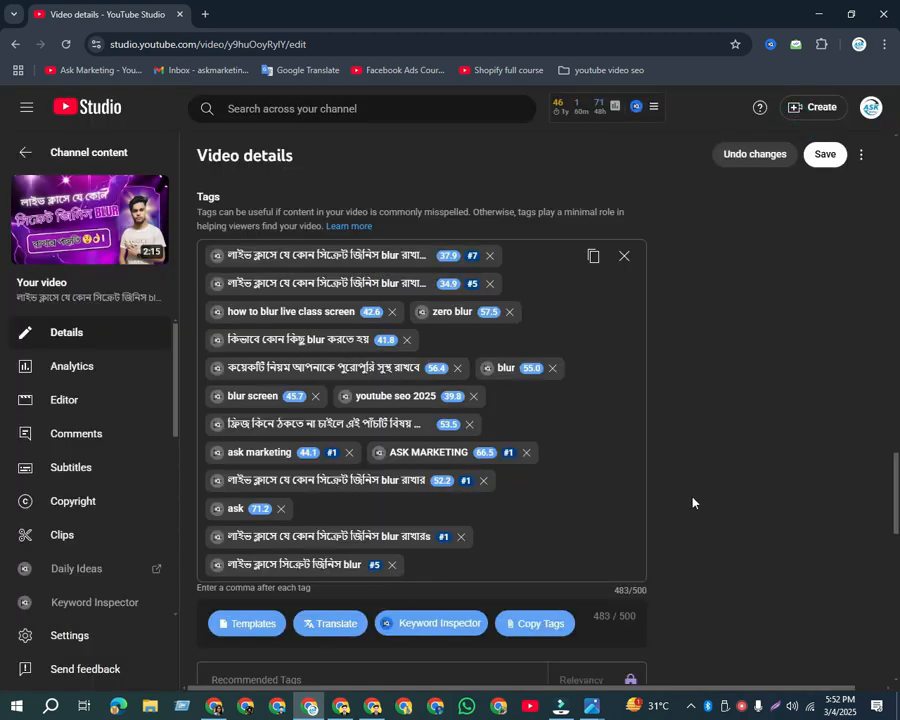
scroll(876, 430, up, 3)
click(824, 154)
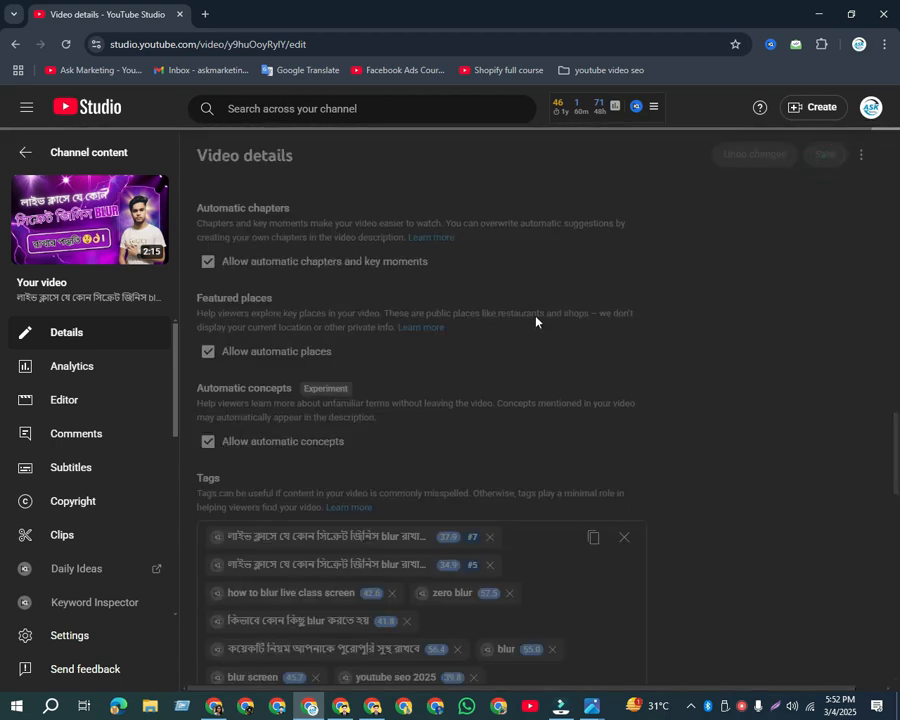
- Check the video's vidIQ SEO score and reload its details page
scroll(628, 336, up, 15)
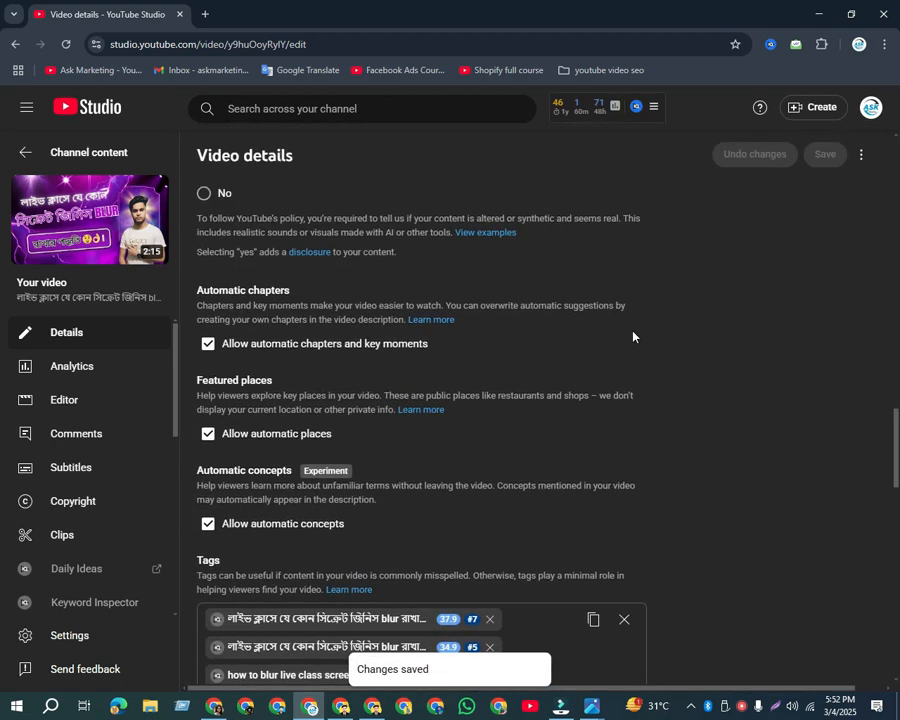
scroll(624, 336, up, 3)
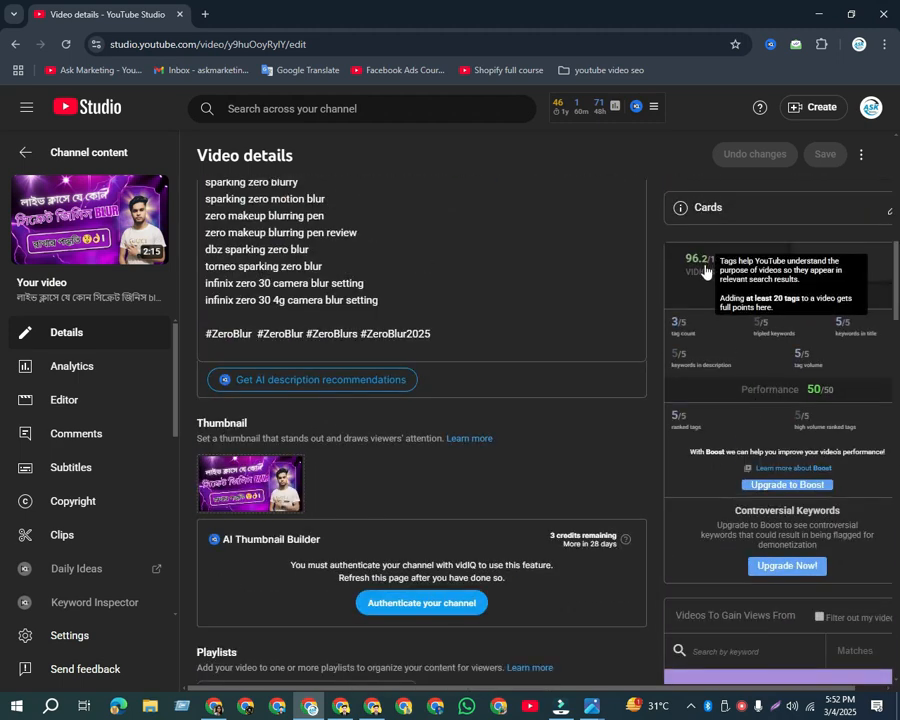
click(65, 44)
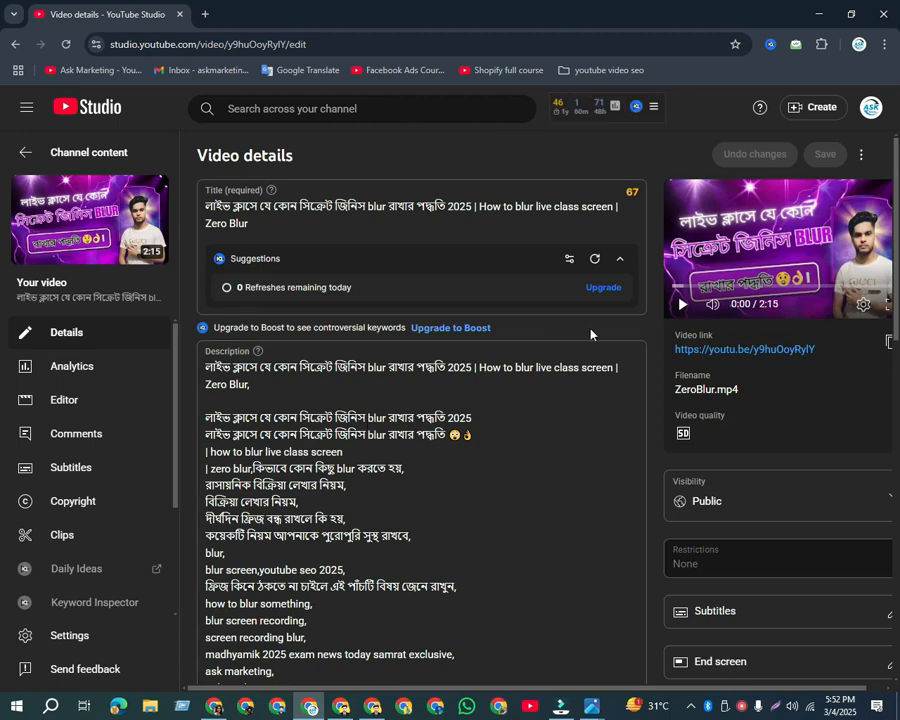
- Switch to the YouTube results, rerun the search for "লাইভ ক্লাসে যে কোন সিক্রেট জিনিস blur রাখার পদ্ধতি 2025" and locate the Ask Marketing video
click(212, 708)
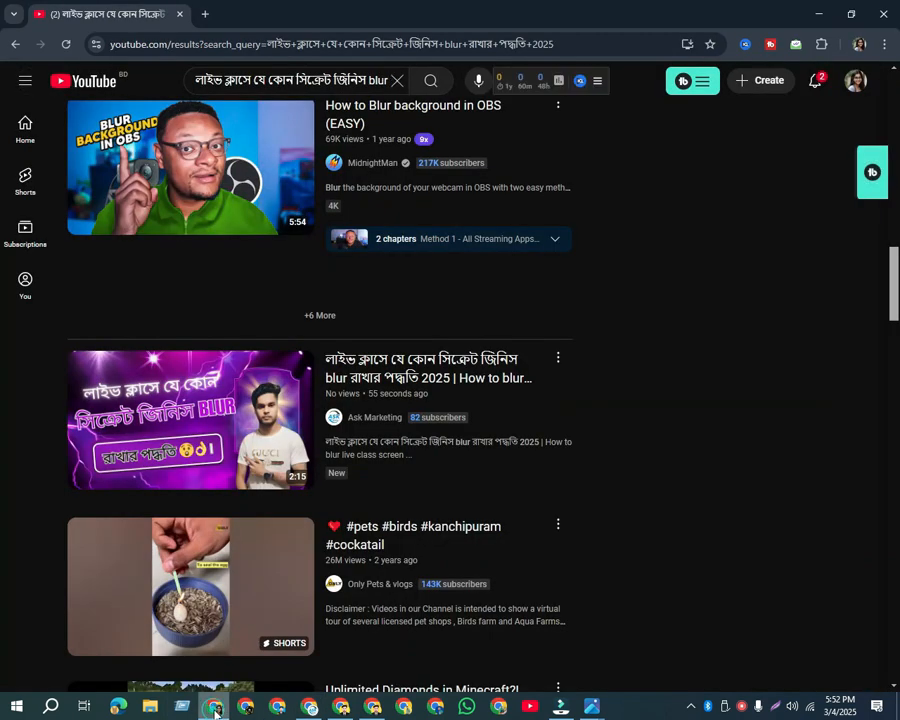
click(431, 82)
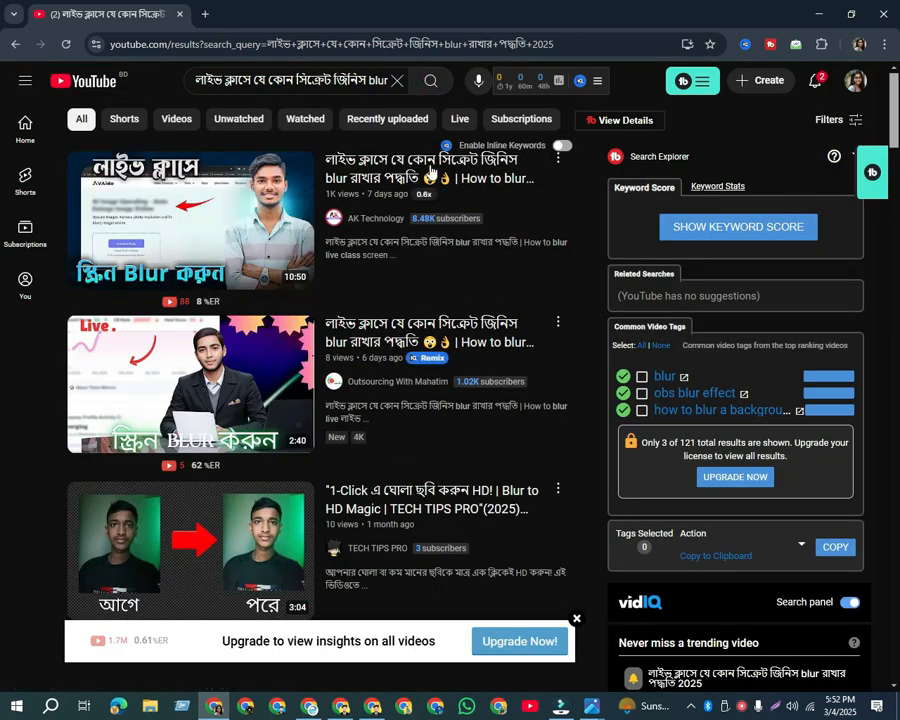
click(430, 81)
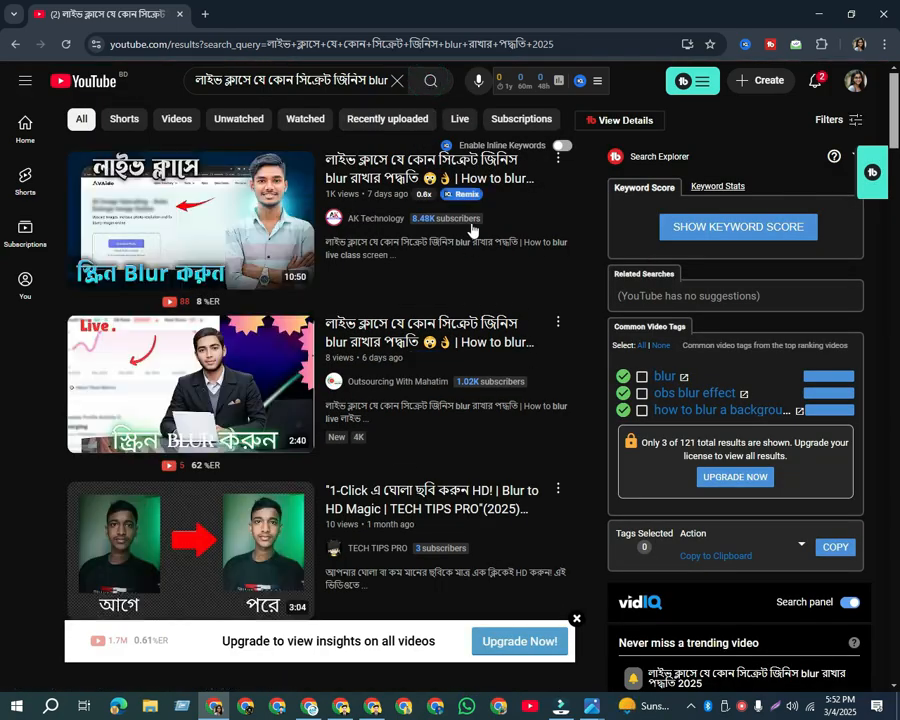
scroll(486, 315, down, 6)
scroll(486, 320, down, 9)
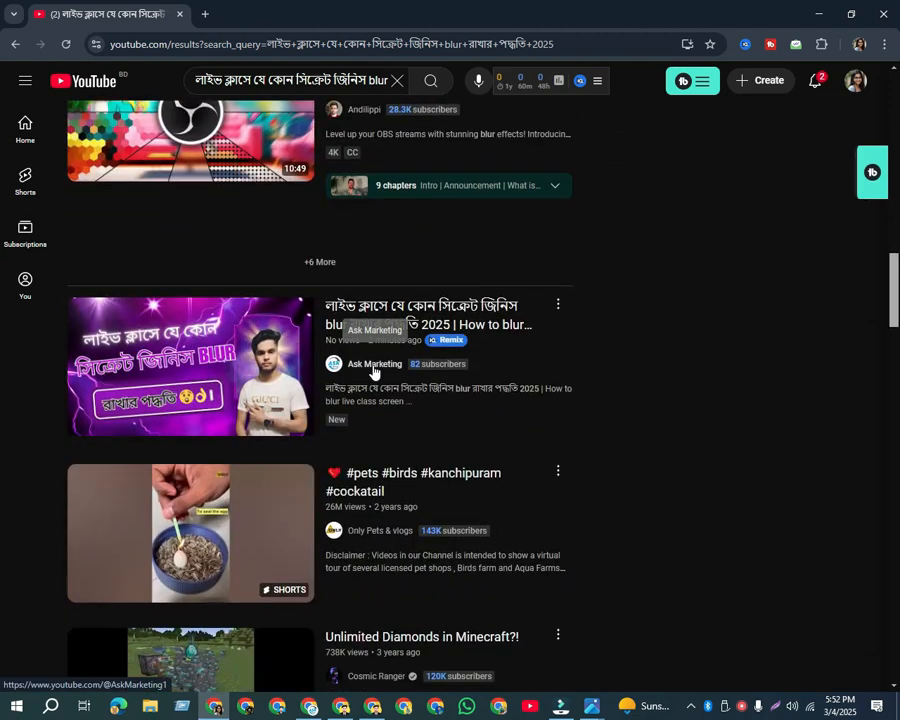
scroll(372, 370, up, 1)
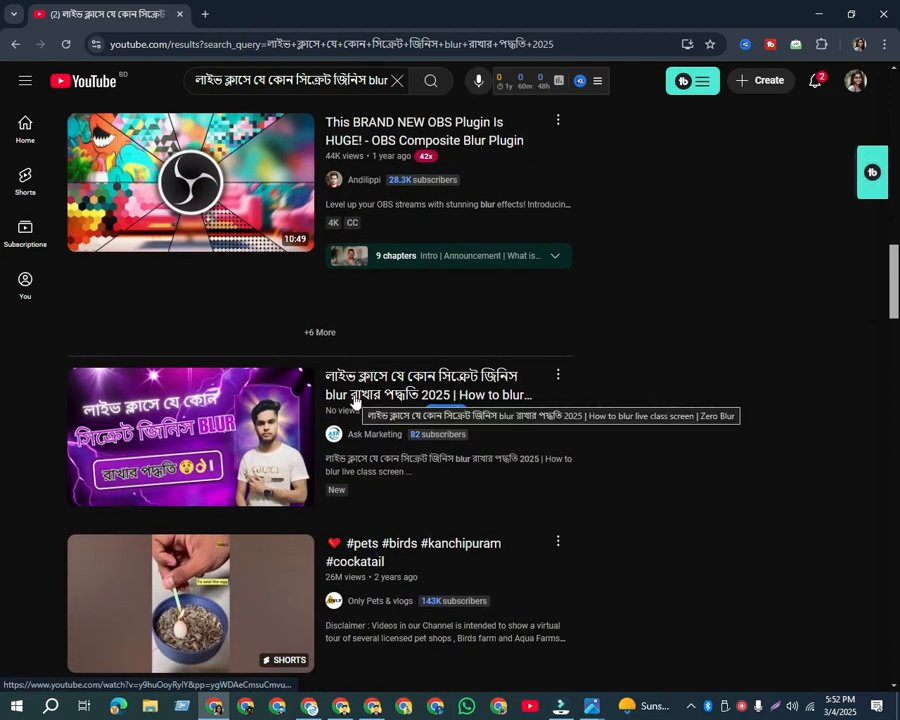
scroll(341, 450, up, 4)
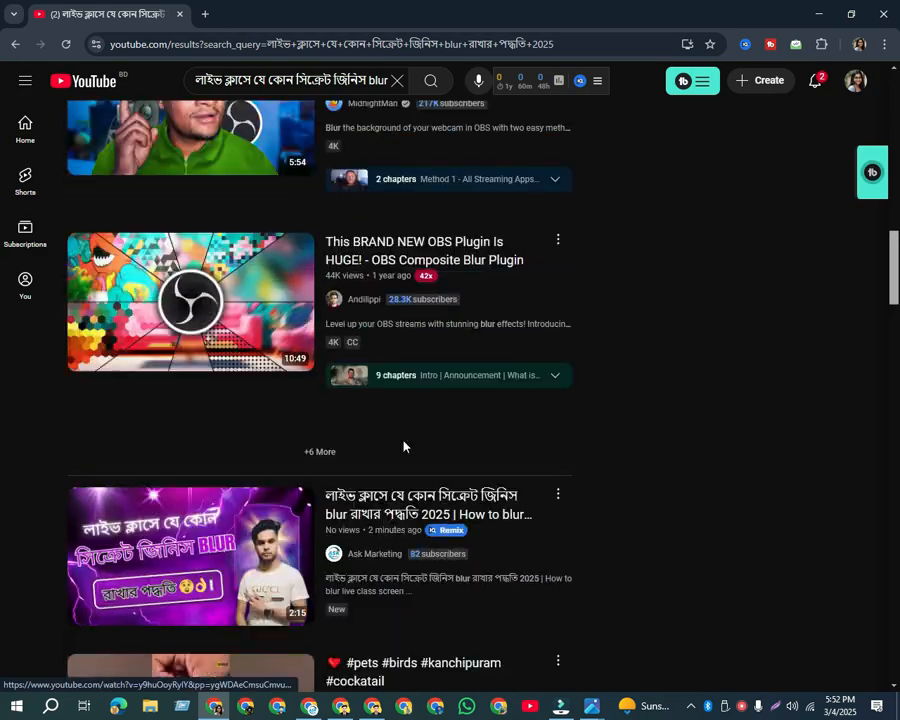
- Compare the Ask Marketing video's position with the results ranked above it in the search
scroll(357, 309, up, 7)
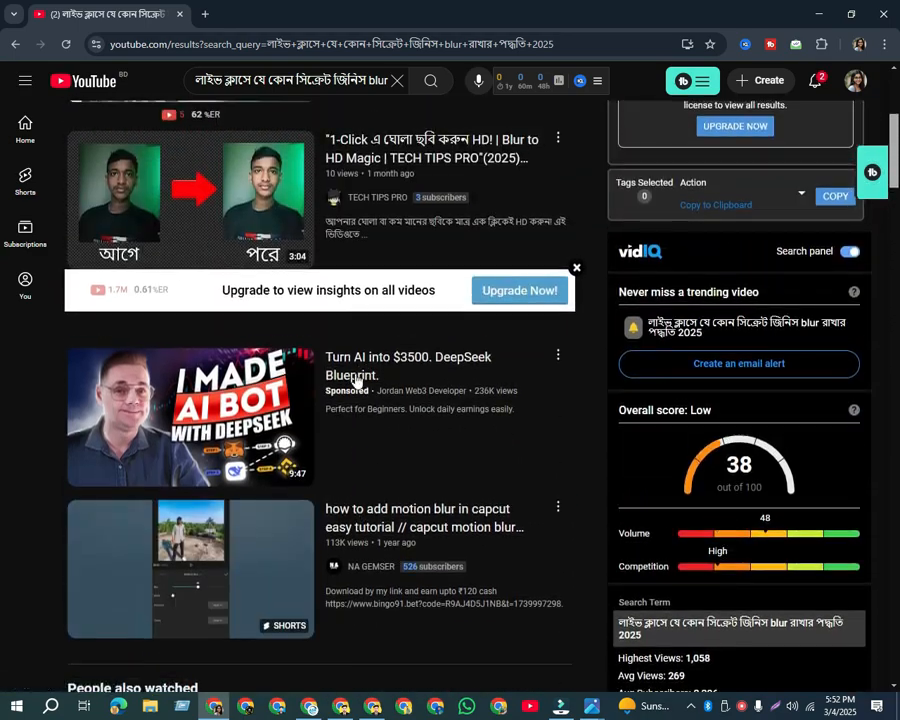
scroll(349, 325, up, 4)
scroll(362, 287, down, 12)
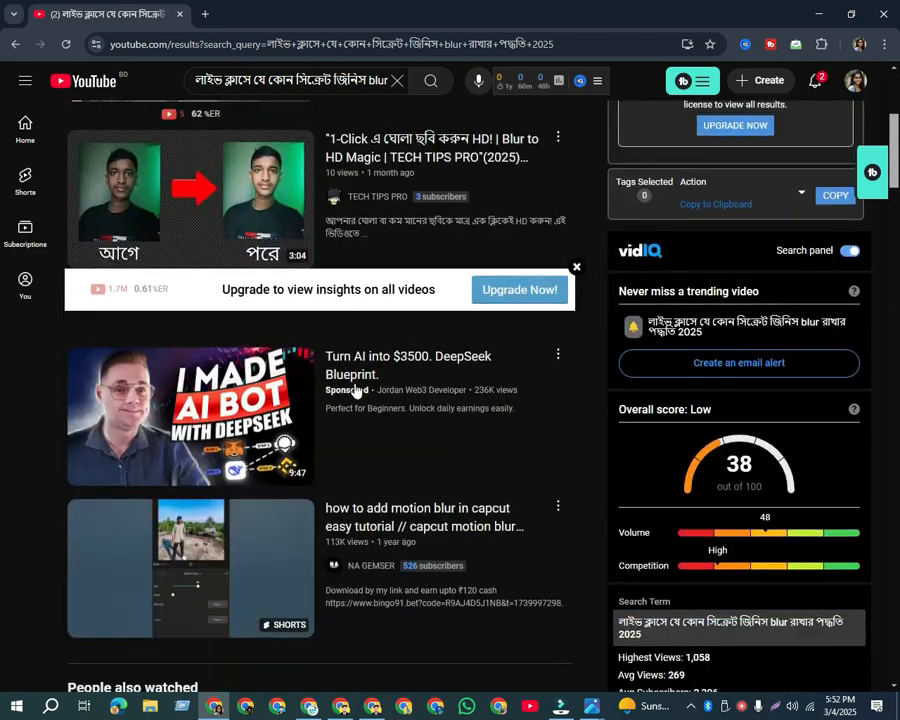
scroll(314, 424, down, 2)
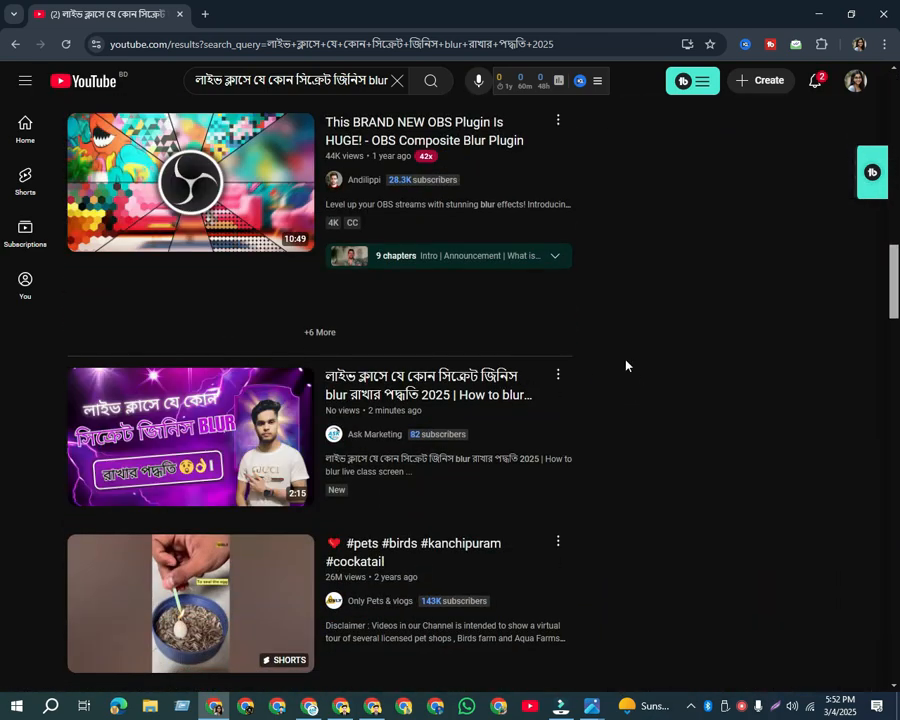
scroll(512, 436, up, 2)
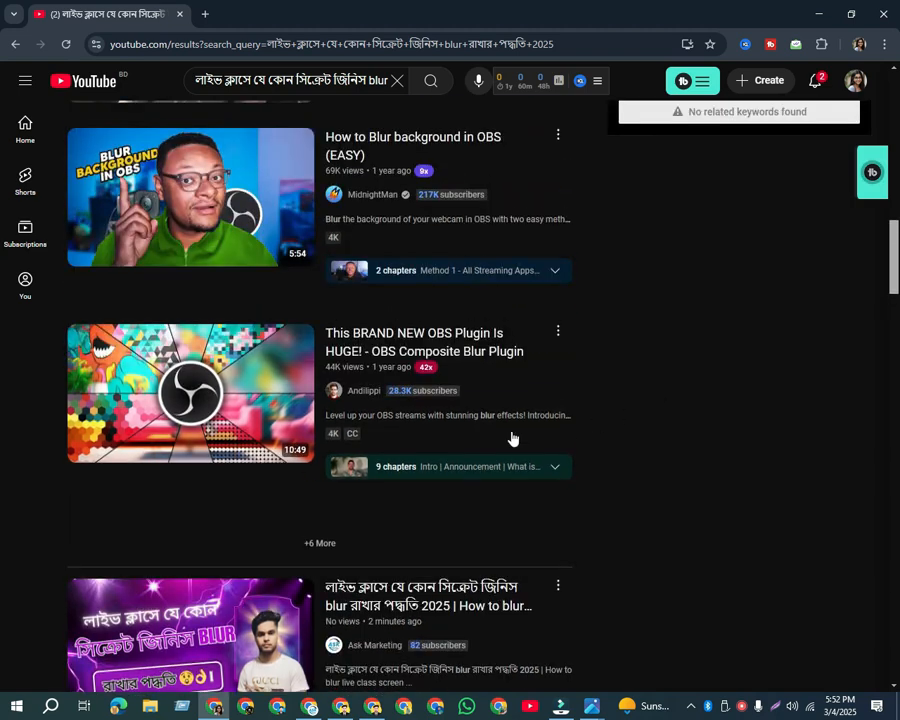
mouse_move(243, 396)
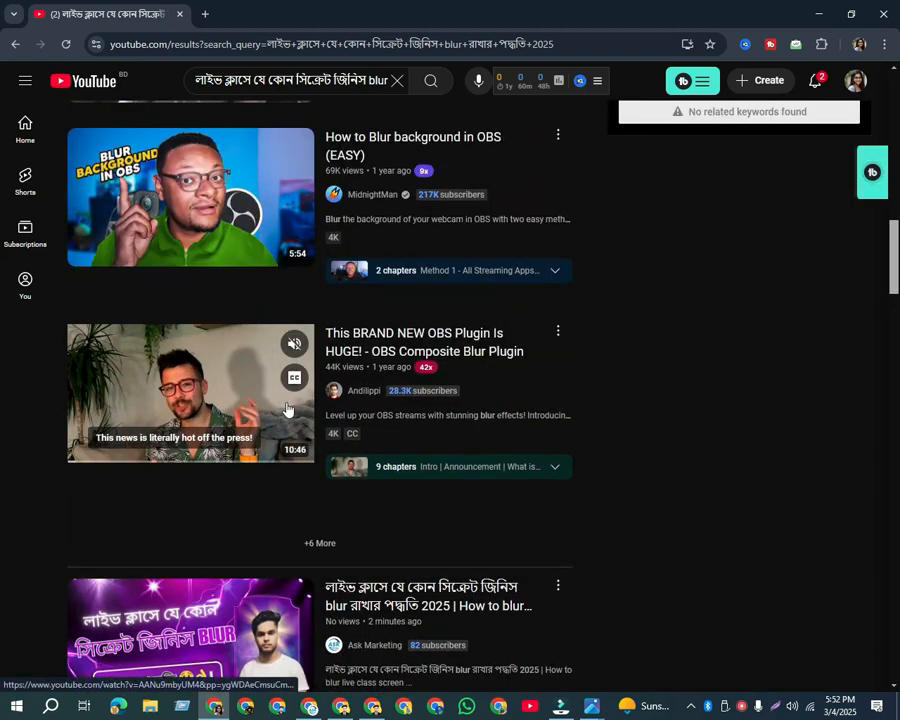
scroll(275, 405, up, 2)
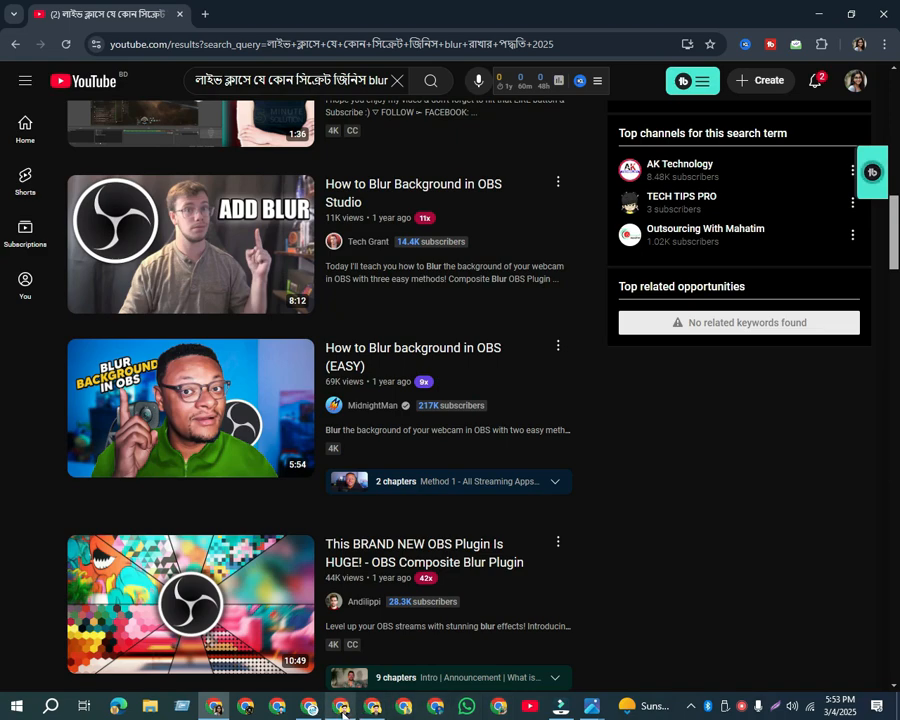
- Return to YouTube Studio, schedule the video to go public on Mar 5, 2025 at 7:00 AM and save the change
click(309, 706)
scroll(680, 432, down, 3)
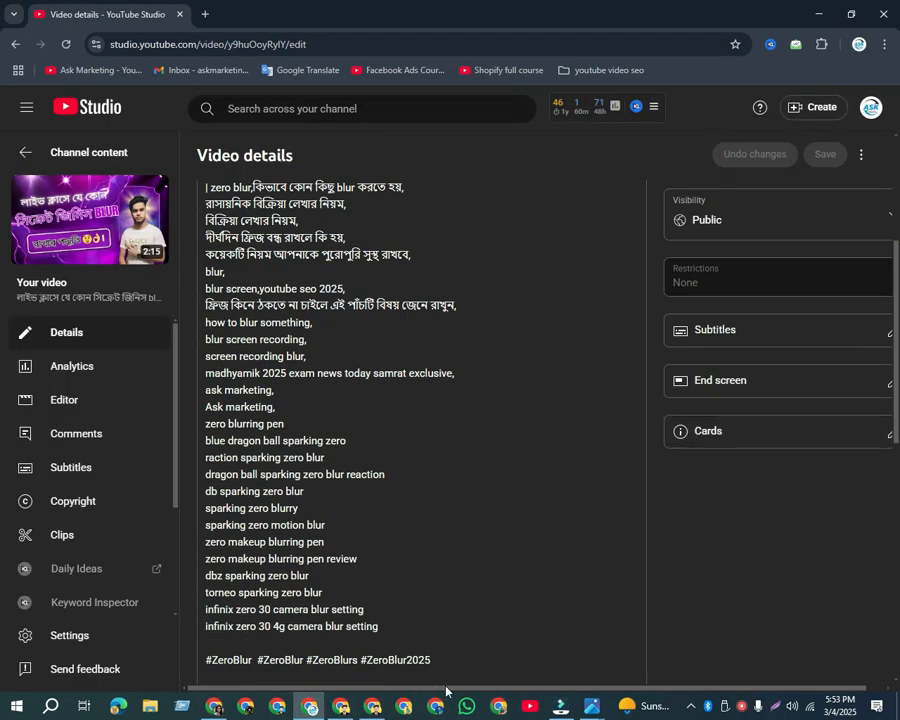
drag(436, 692, 453, 691)
click(877, 212)
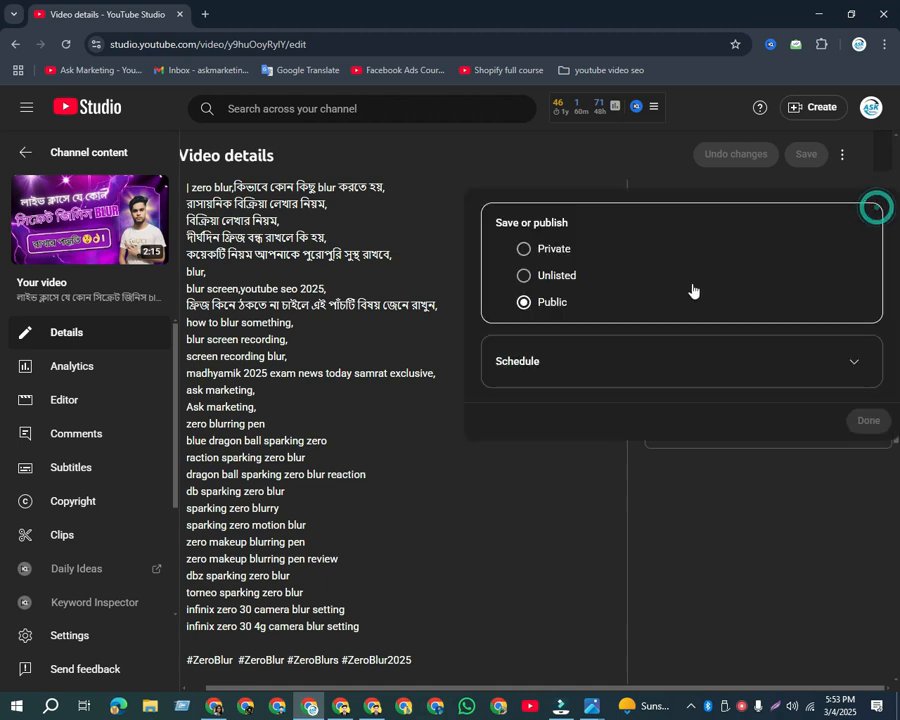
click(851, 361)
click(643, 346)
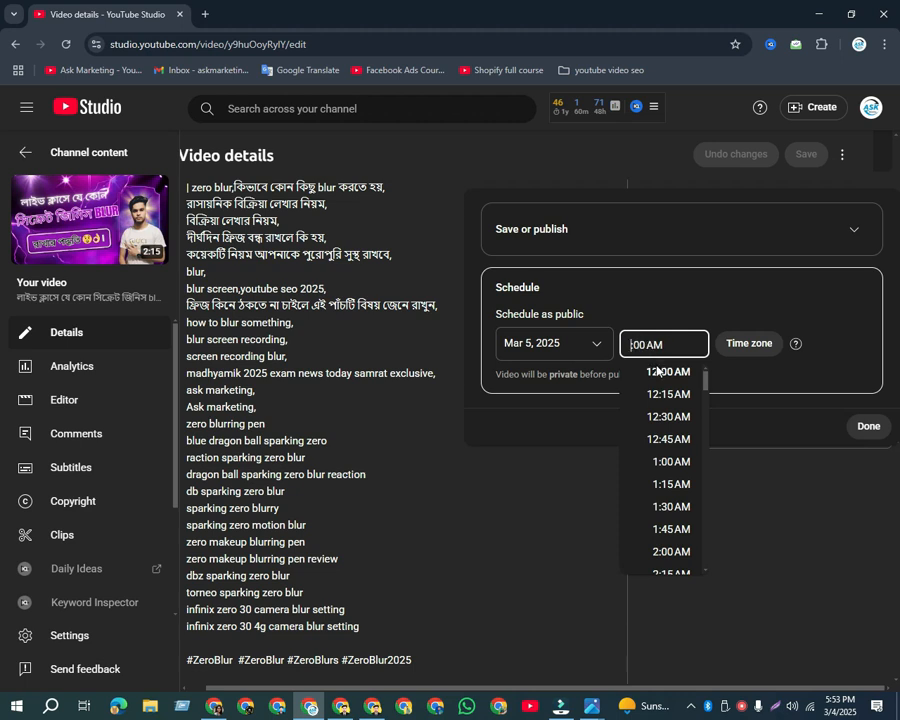
click(735, 487)
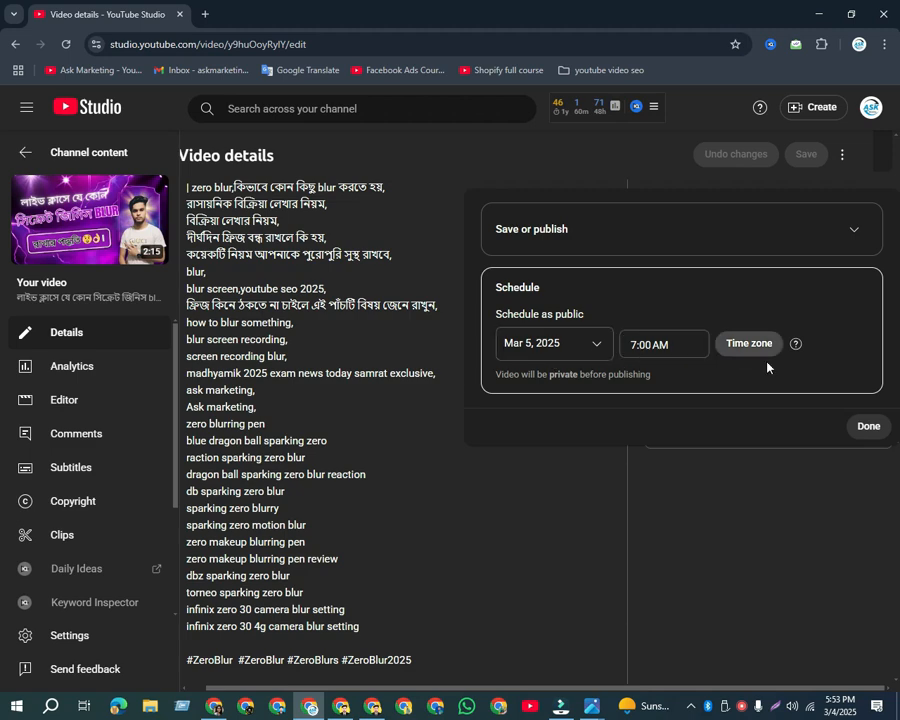
click(870, 427)
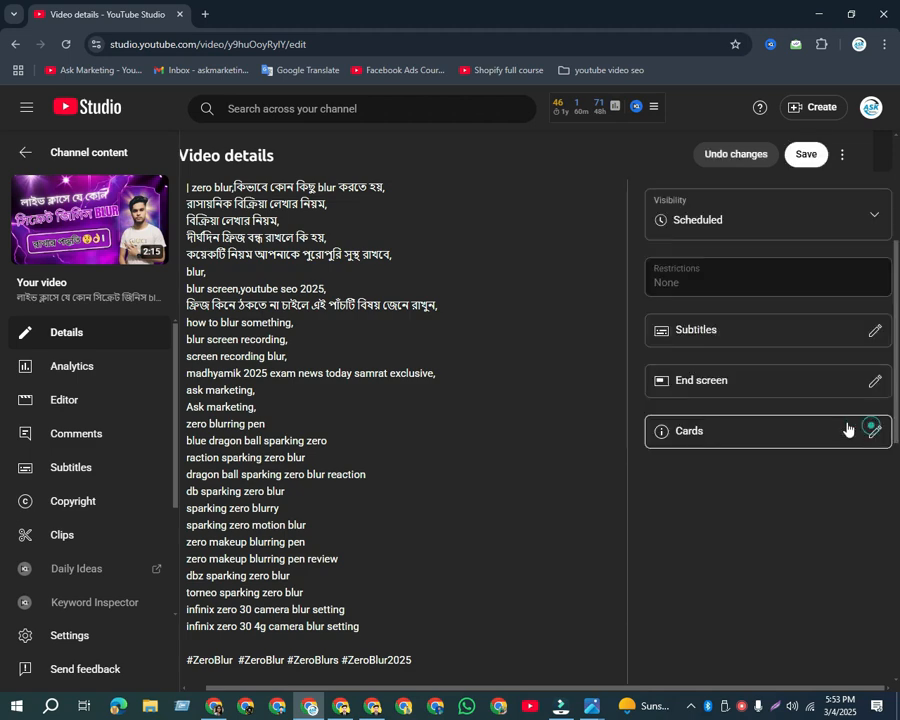
click(806, 155)
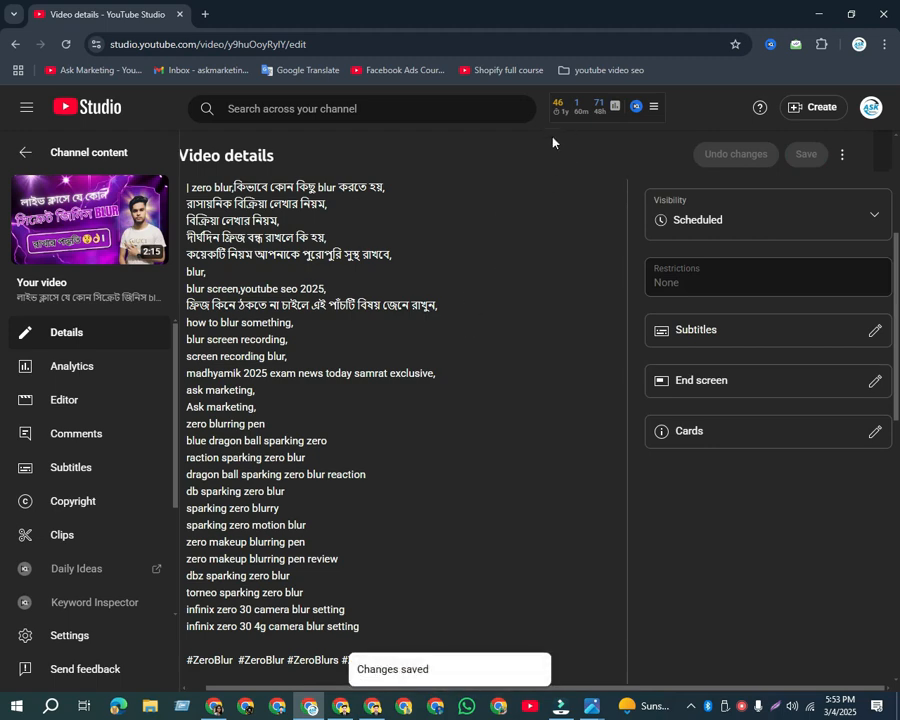
- Review the video's title, description, thumbnail, playlist, audience, age restriction and tag settings on its details page
scroll(420, 340, up, 3)
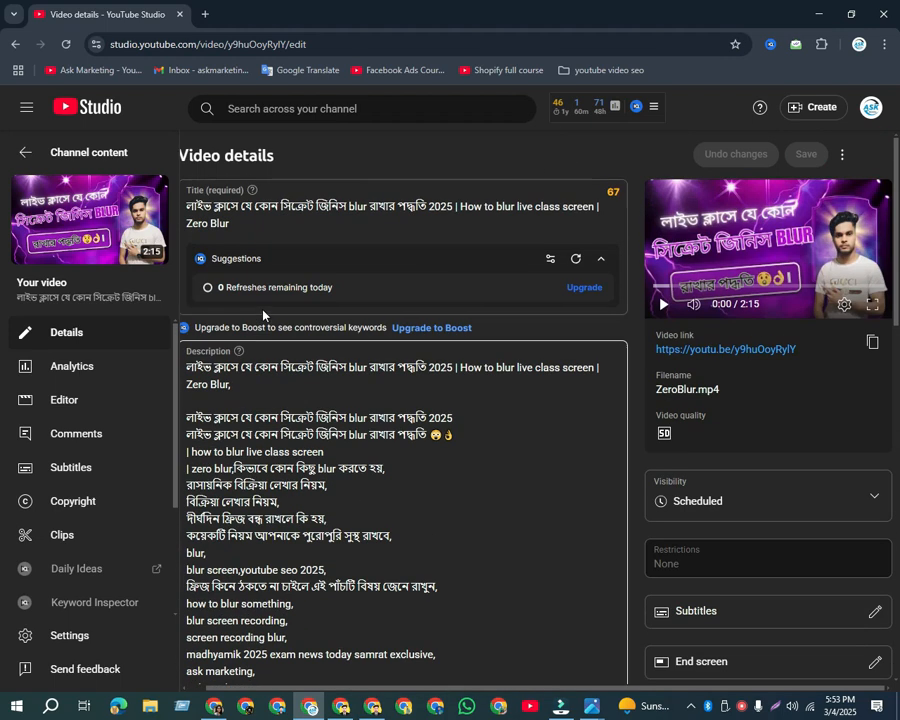
scroll(444, 342, down, 1)
scroll(444, 342, down, 1)
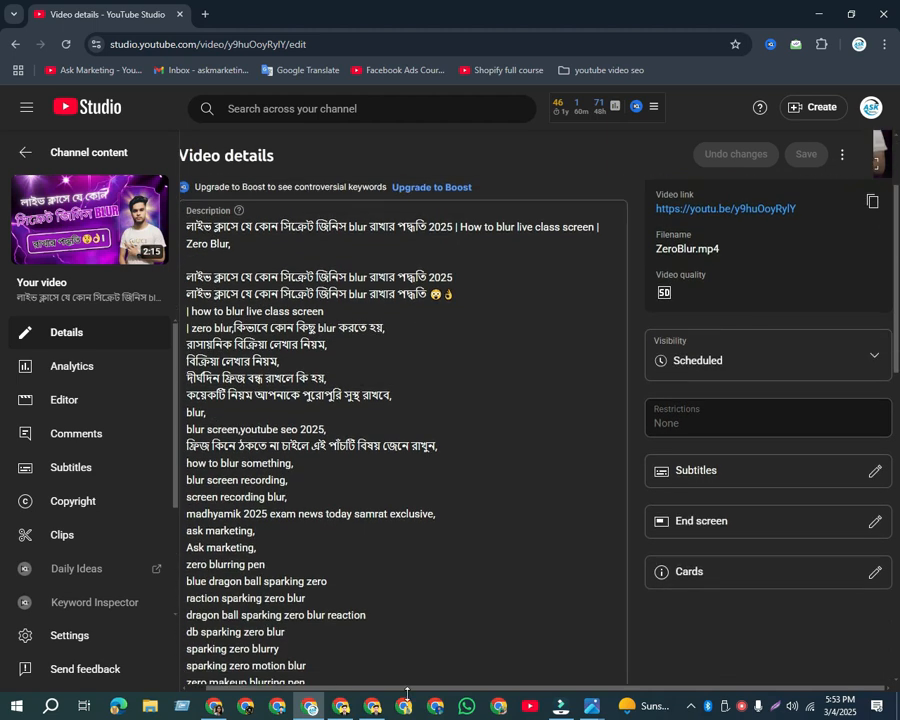
drag(405, 687, 287, 685)
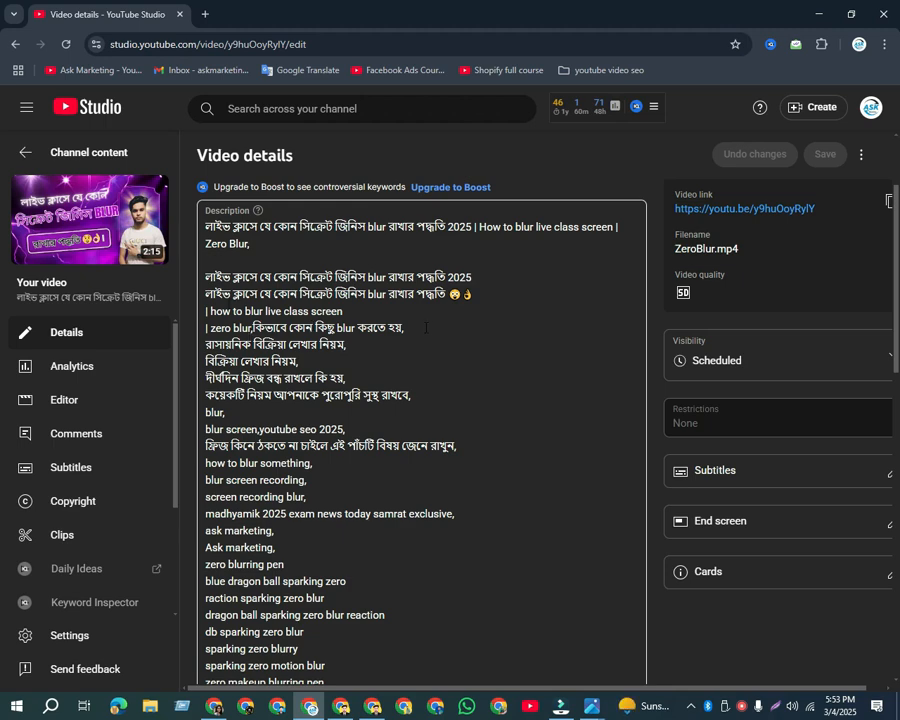
scroll(425, 328, down, 6)
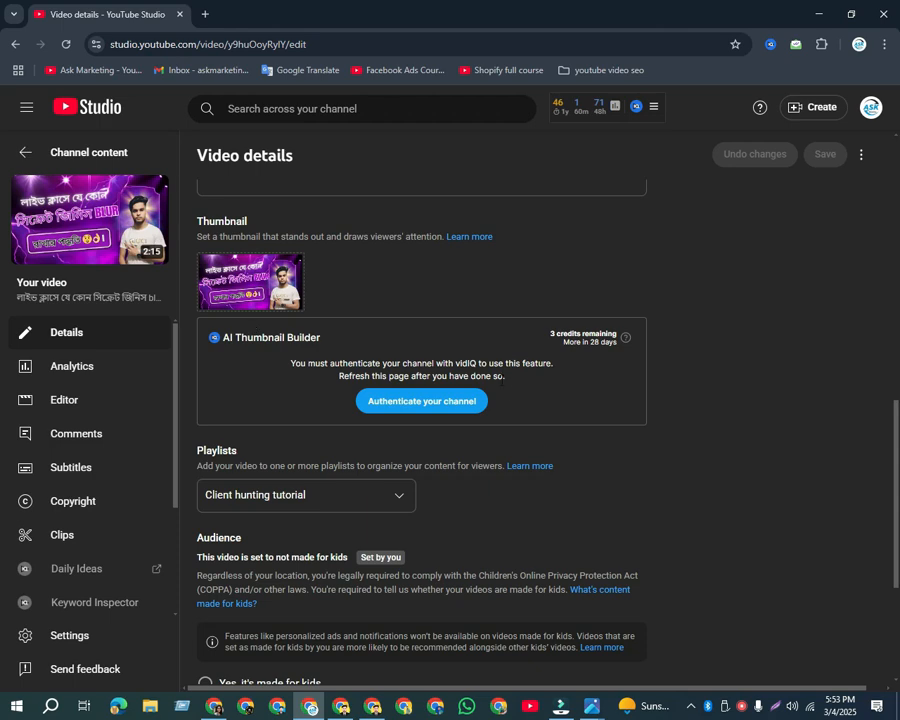
scroll(412, 368, down, 2)
scroll(331, 287, up, 2)
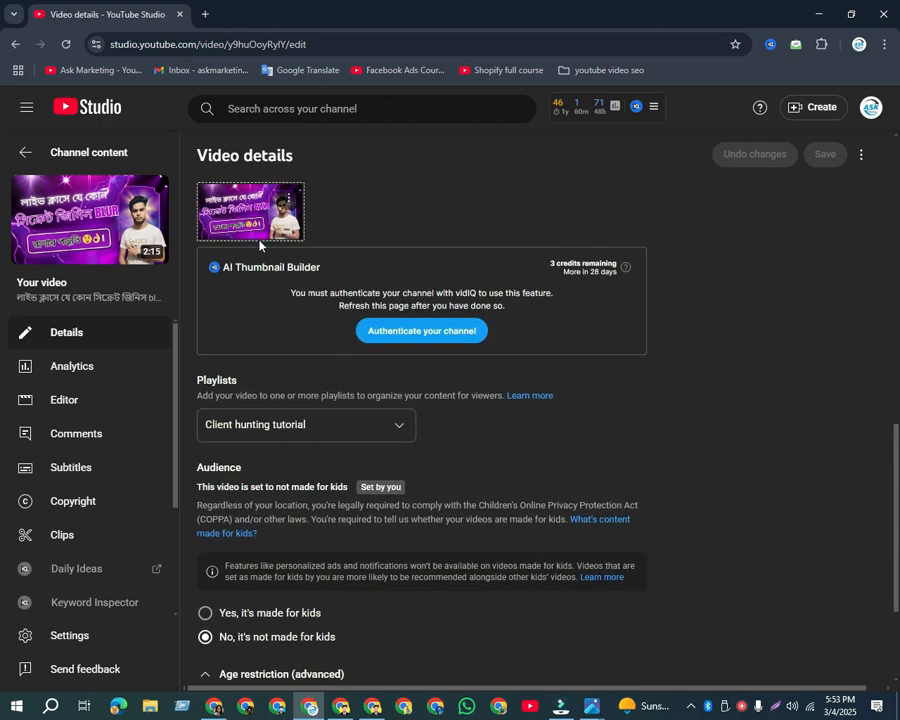
scroll(333, 300, down, 3)
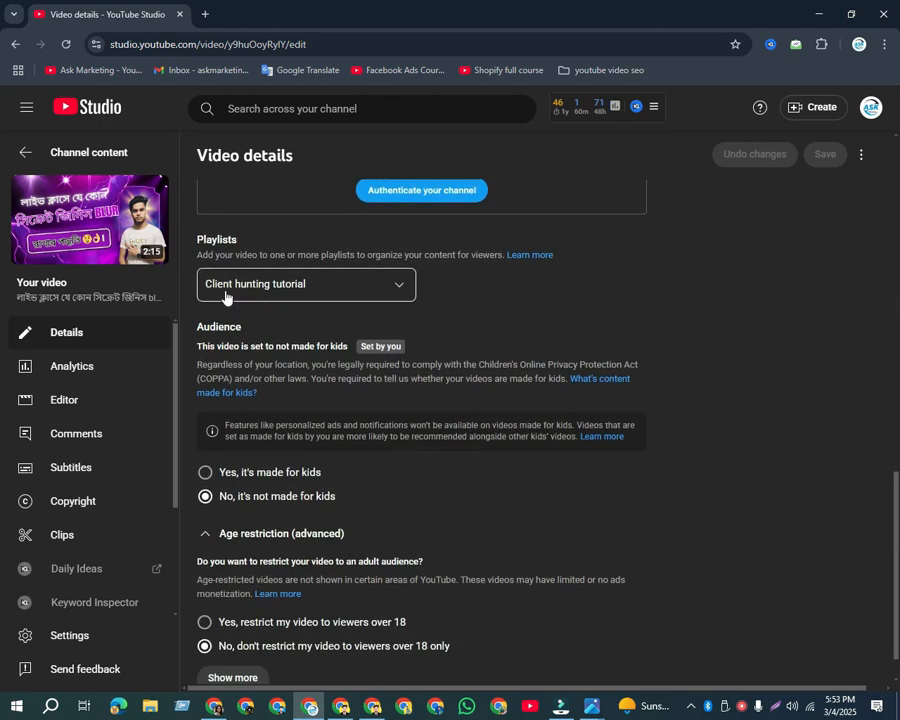
scroll(430, 293, down, 1)
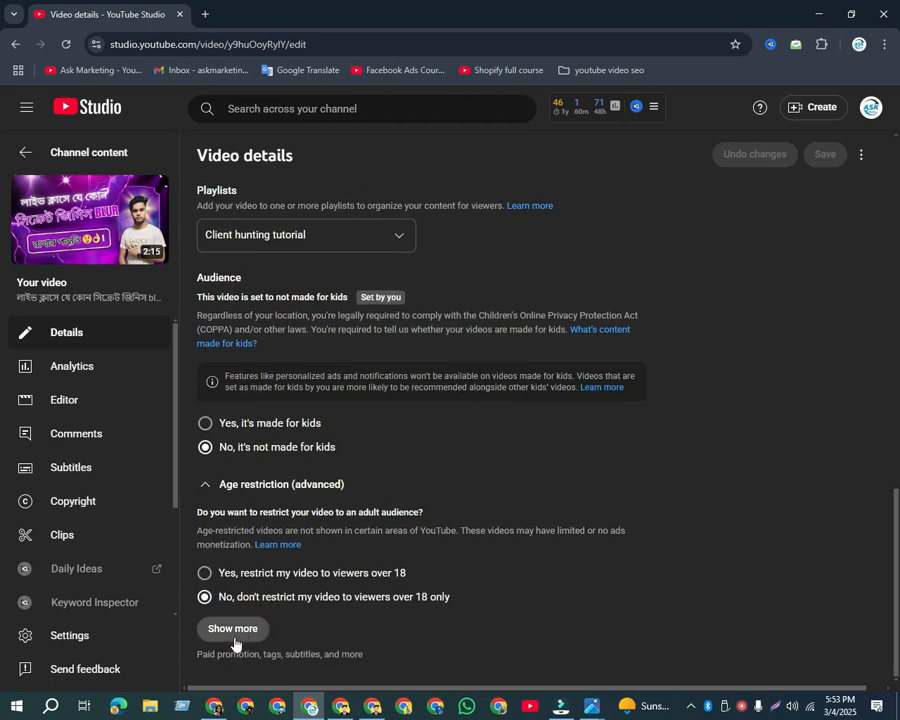
scroll(436, 498, down, 20)
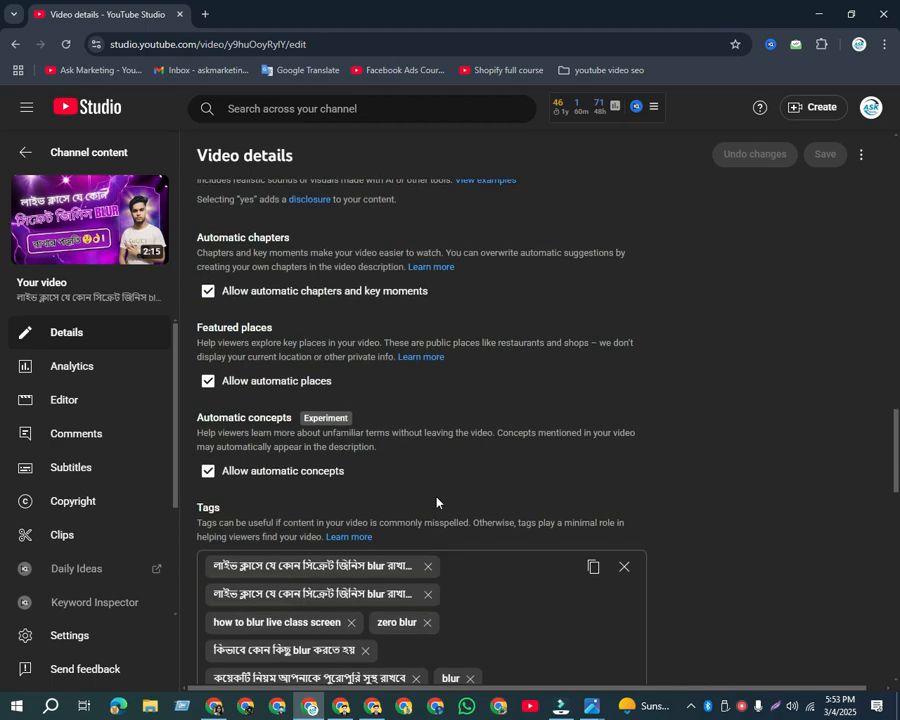
scroll(480, 490, up, 20)
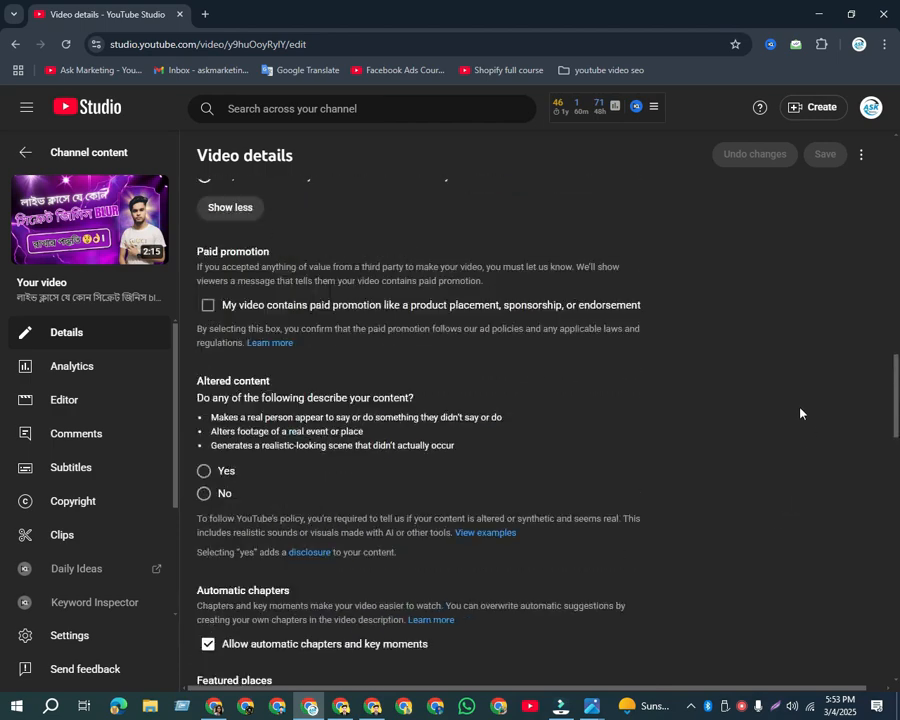
scroll(781, 469, up, 15)
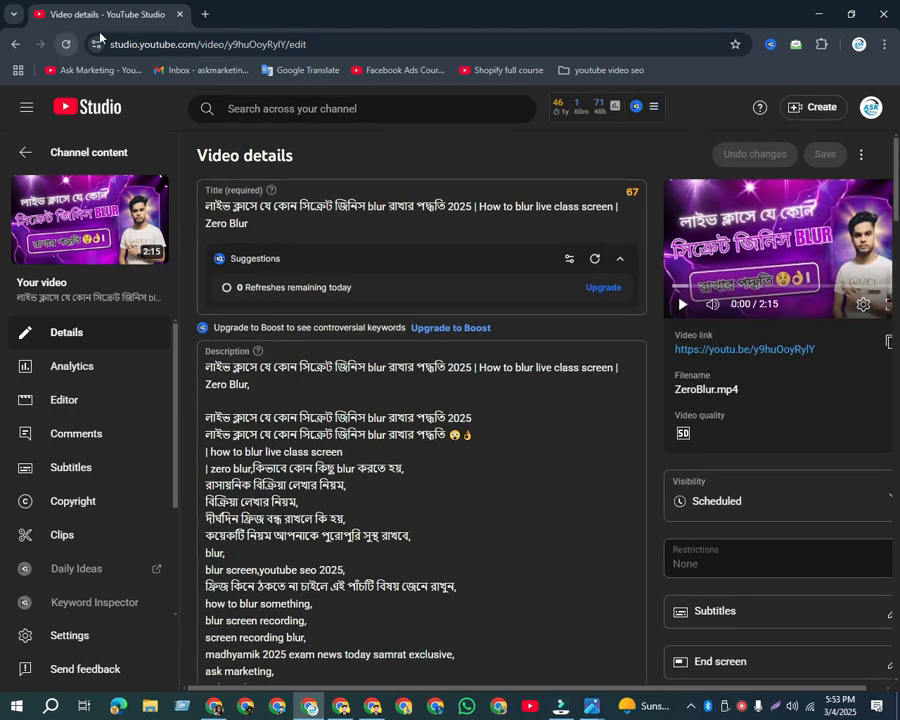
- Open the Ask Marketing channel page on YouTube and show its list of videos
click(203, 14)
click(140, 14)
click(110, 70)
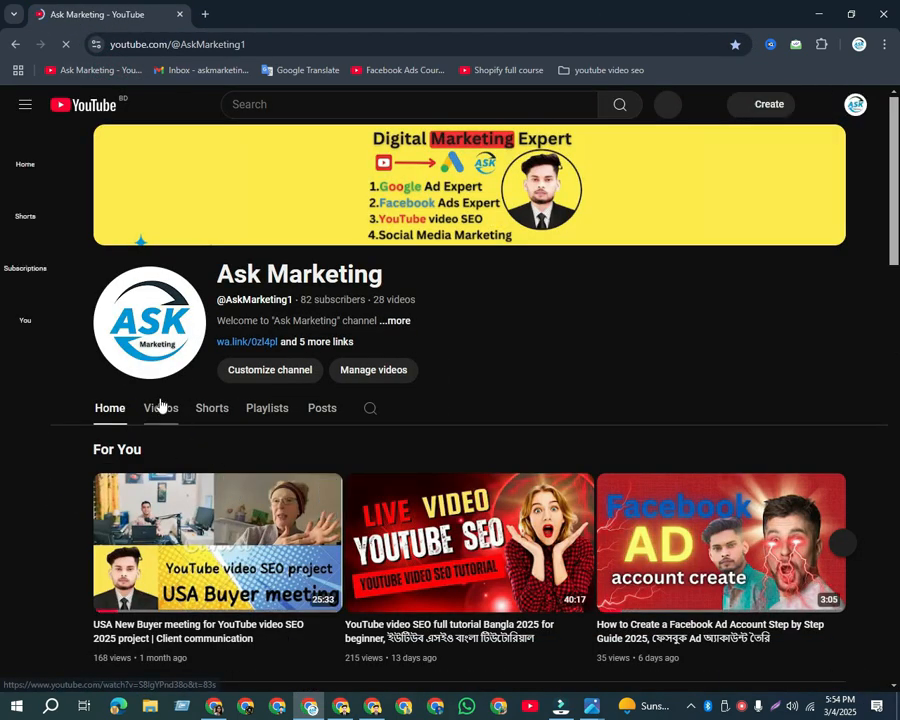
click(161, 406)
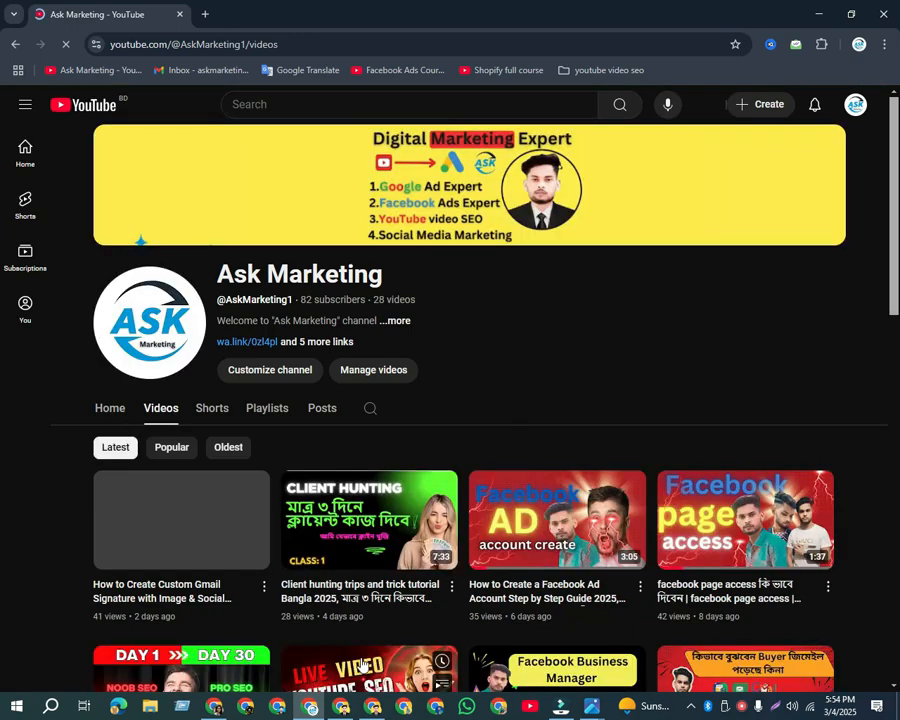
- Look through the latest videos listed on the Ask Marketing channel page
scroll(251, 600, down, 4)
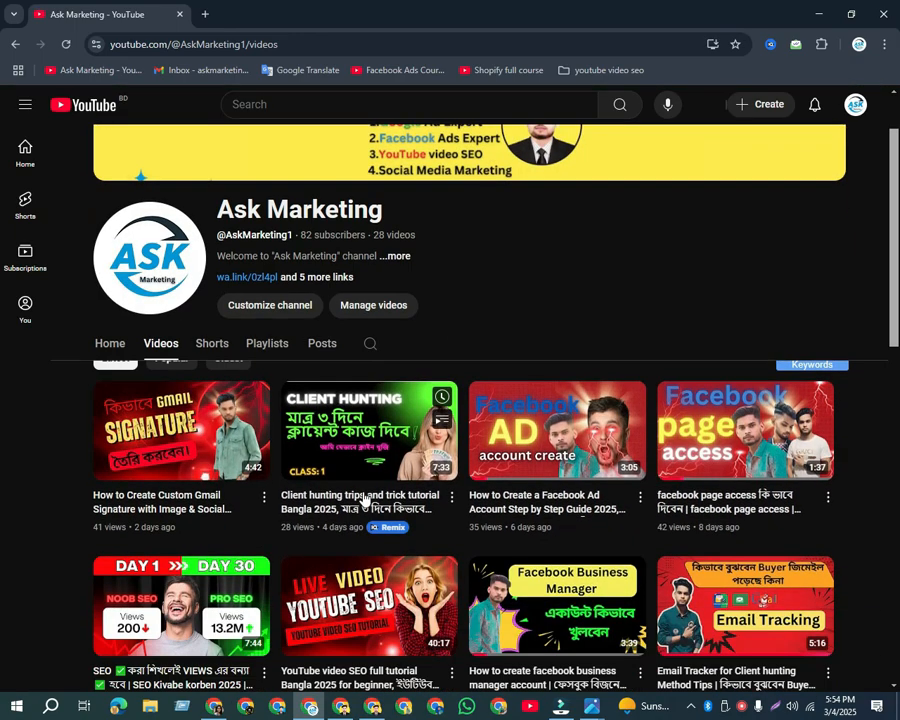
scroll(222, 560, up, 4)
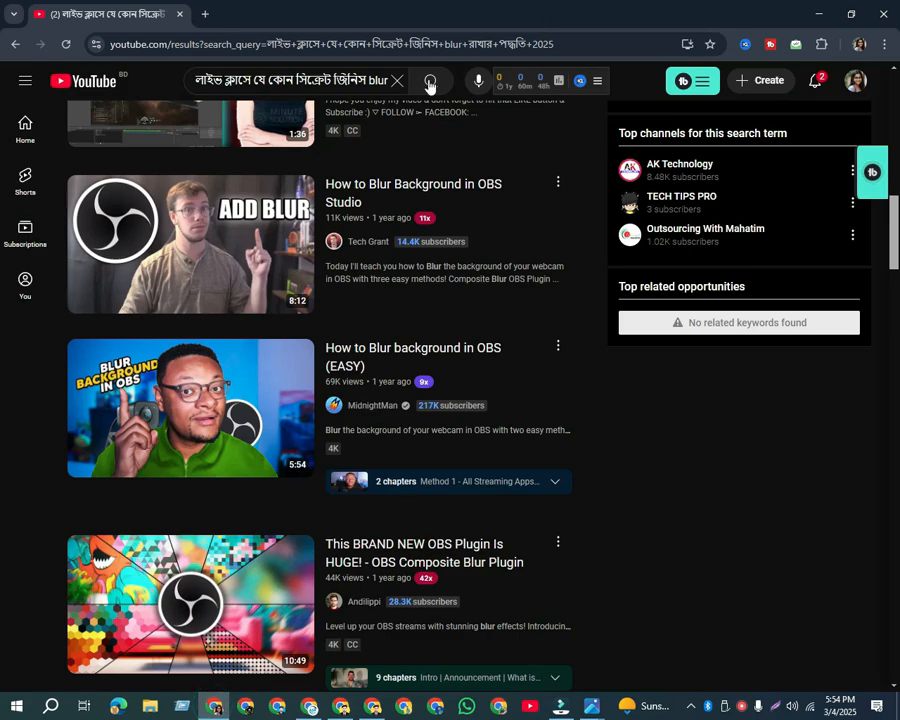
- Rerun the YouTube search for "লাইভ ক্লাসে যে কোন সিক্রেট জিনিস blur রাখার পদ্ধতি 2025" and review the results, then return to the Ask Marketing channel's videos
click(429, 86)
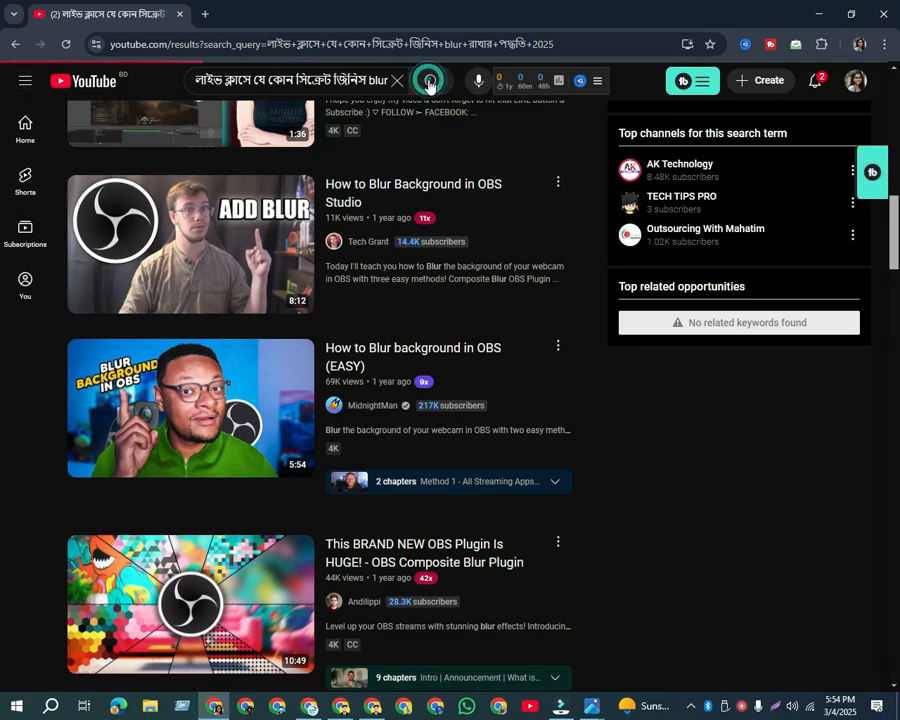
scroll(520, 200, down, 1)
scroll(530, 230, down, 20)
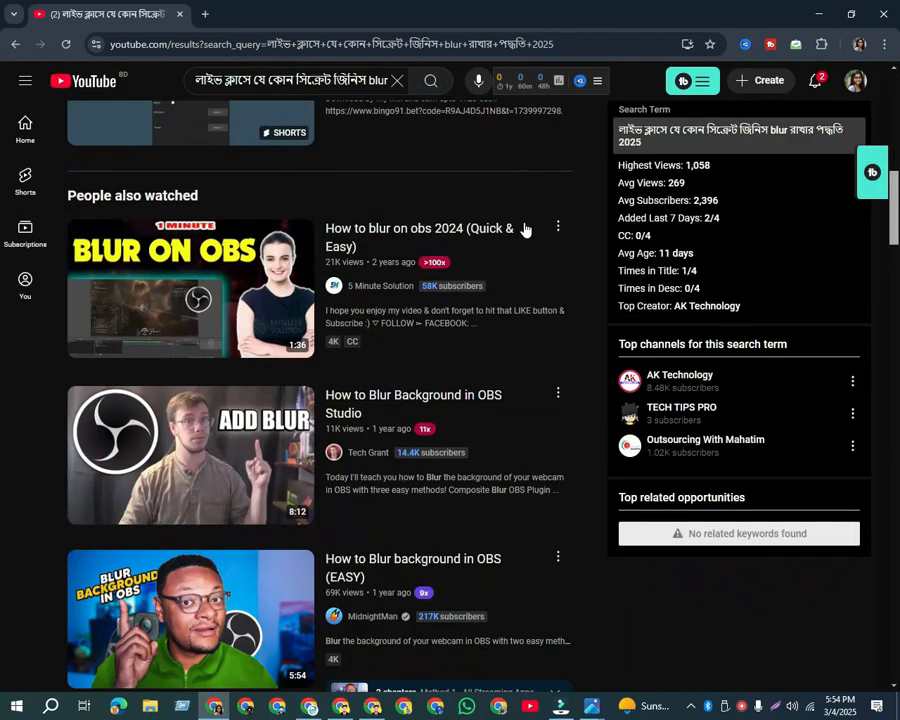
scroll(588, 246, down, 4)
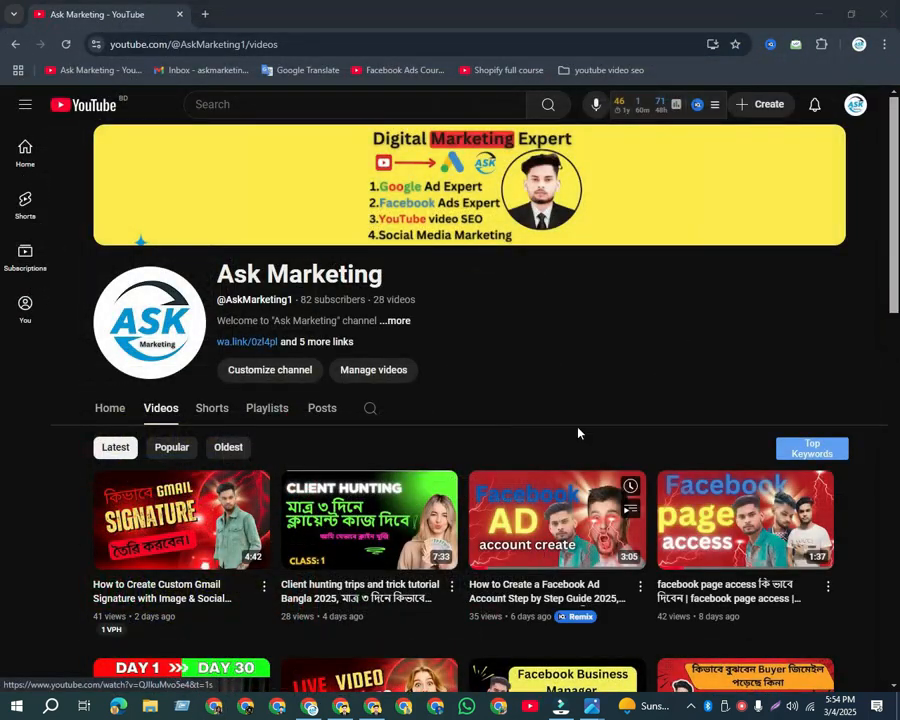
mouse_move(405, 560)
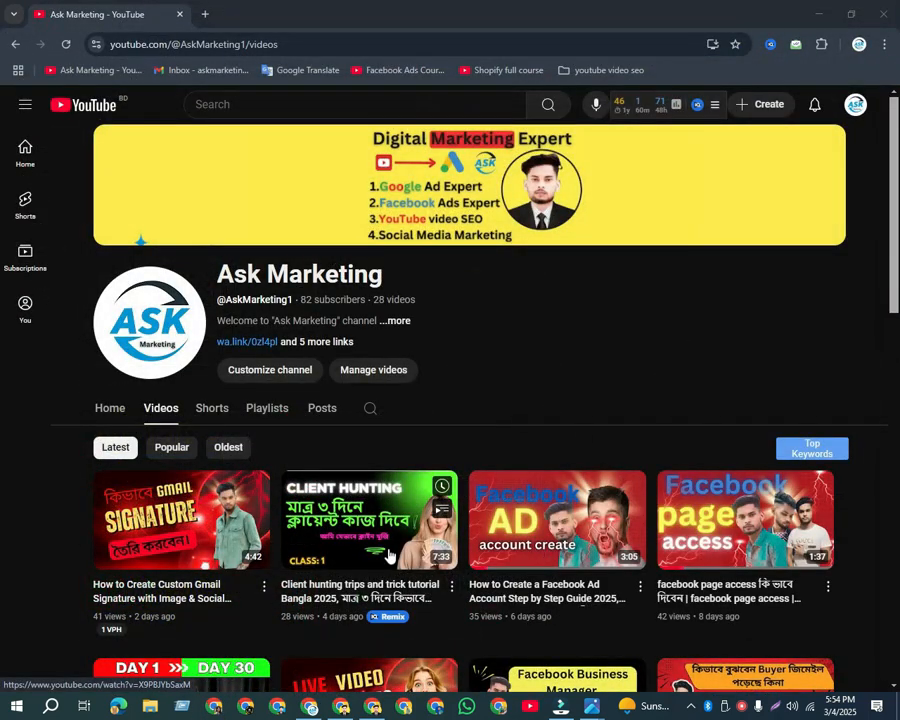